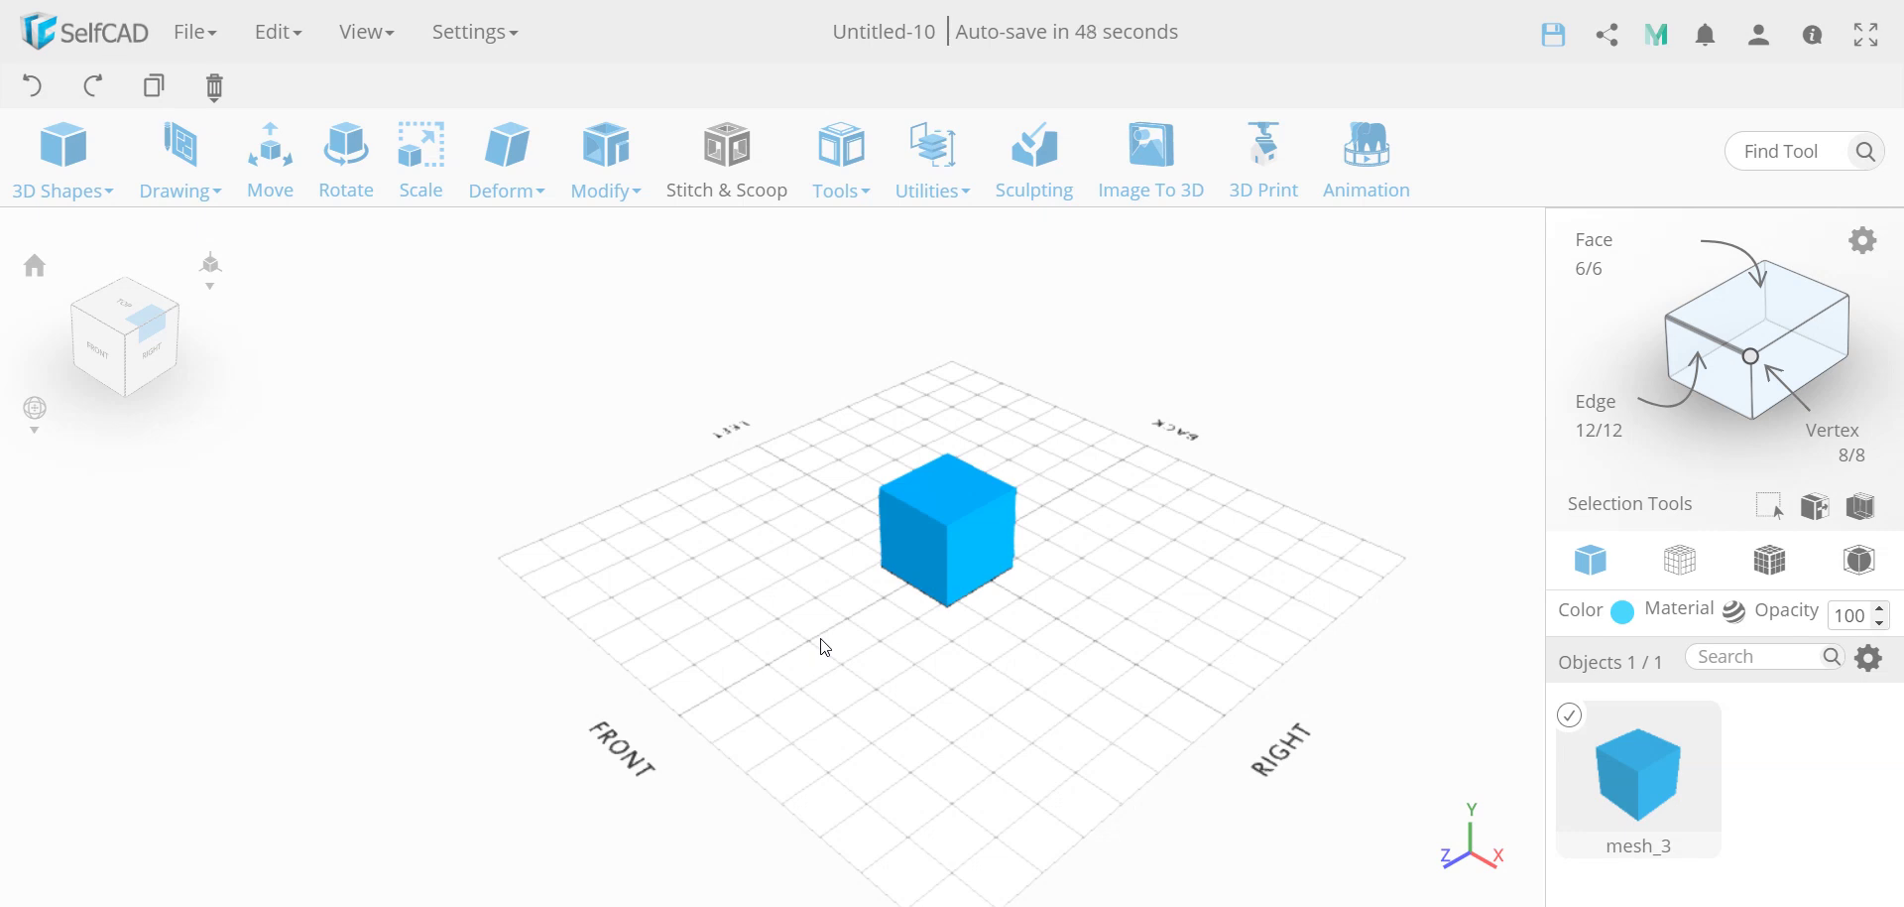
Place a 'SelfCAD' text sketch on the cube's front face in front view, then select it with the cube
click(181, 157)
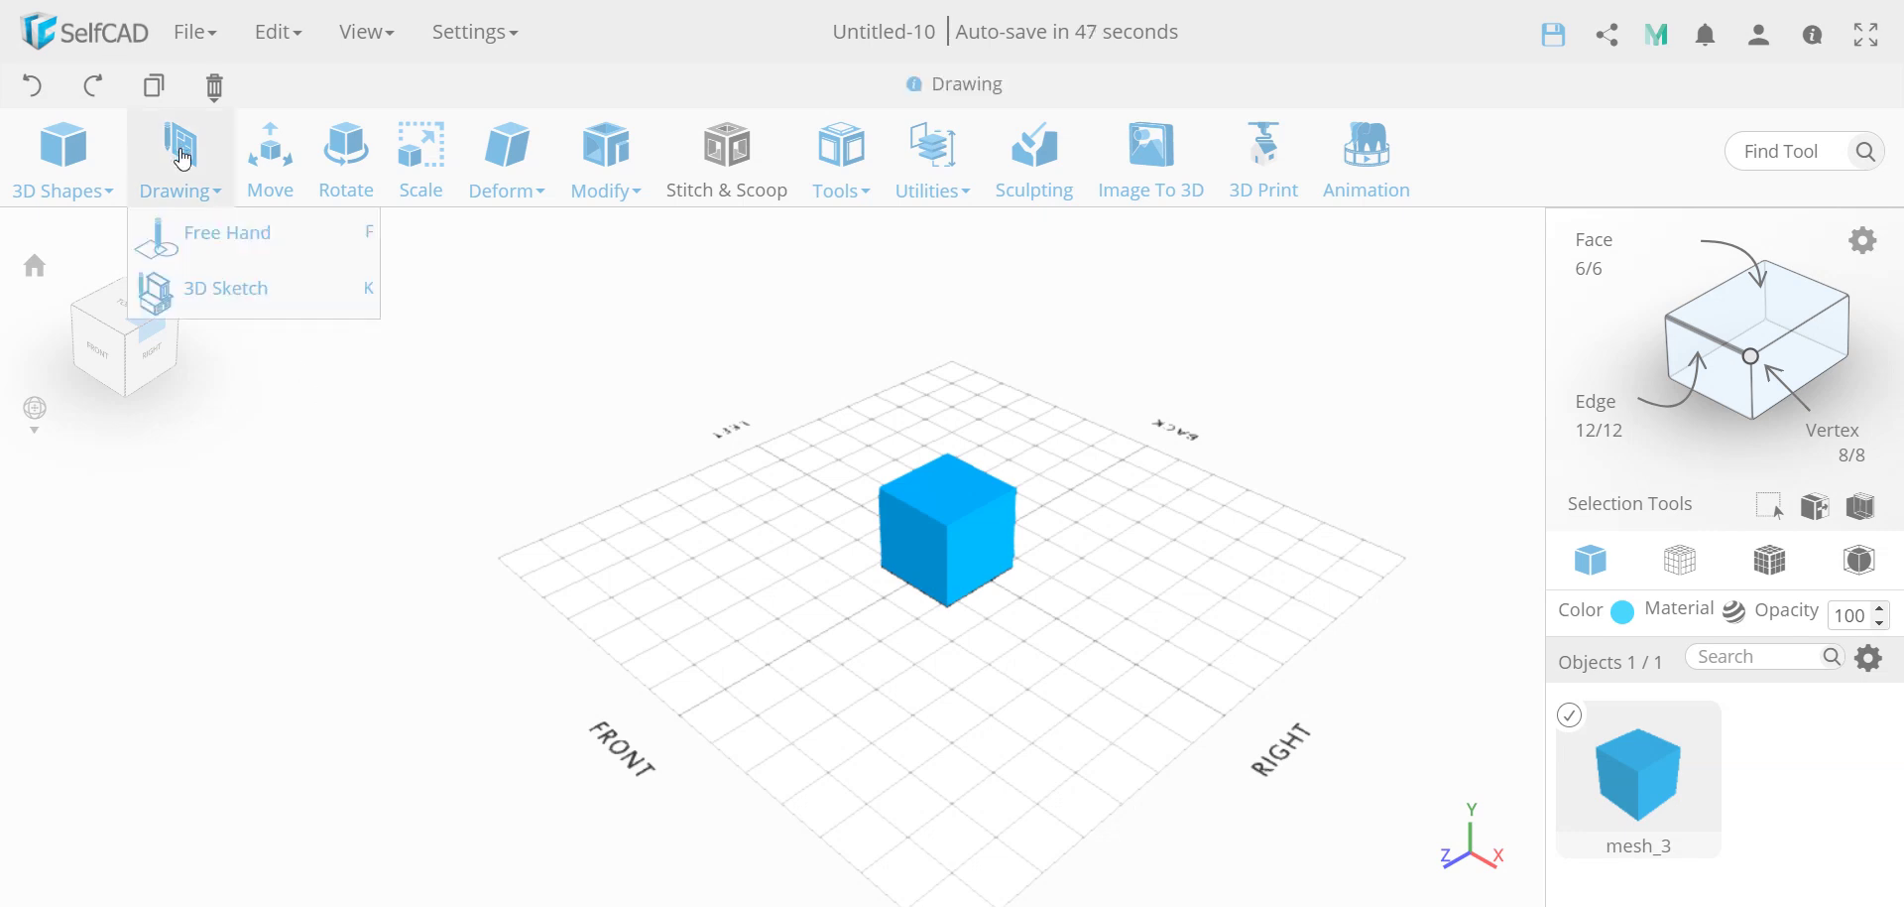
click(218, 297)
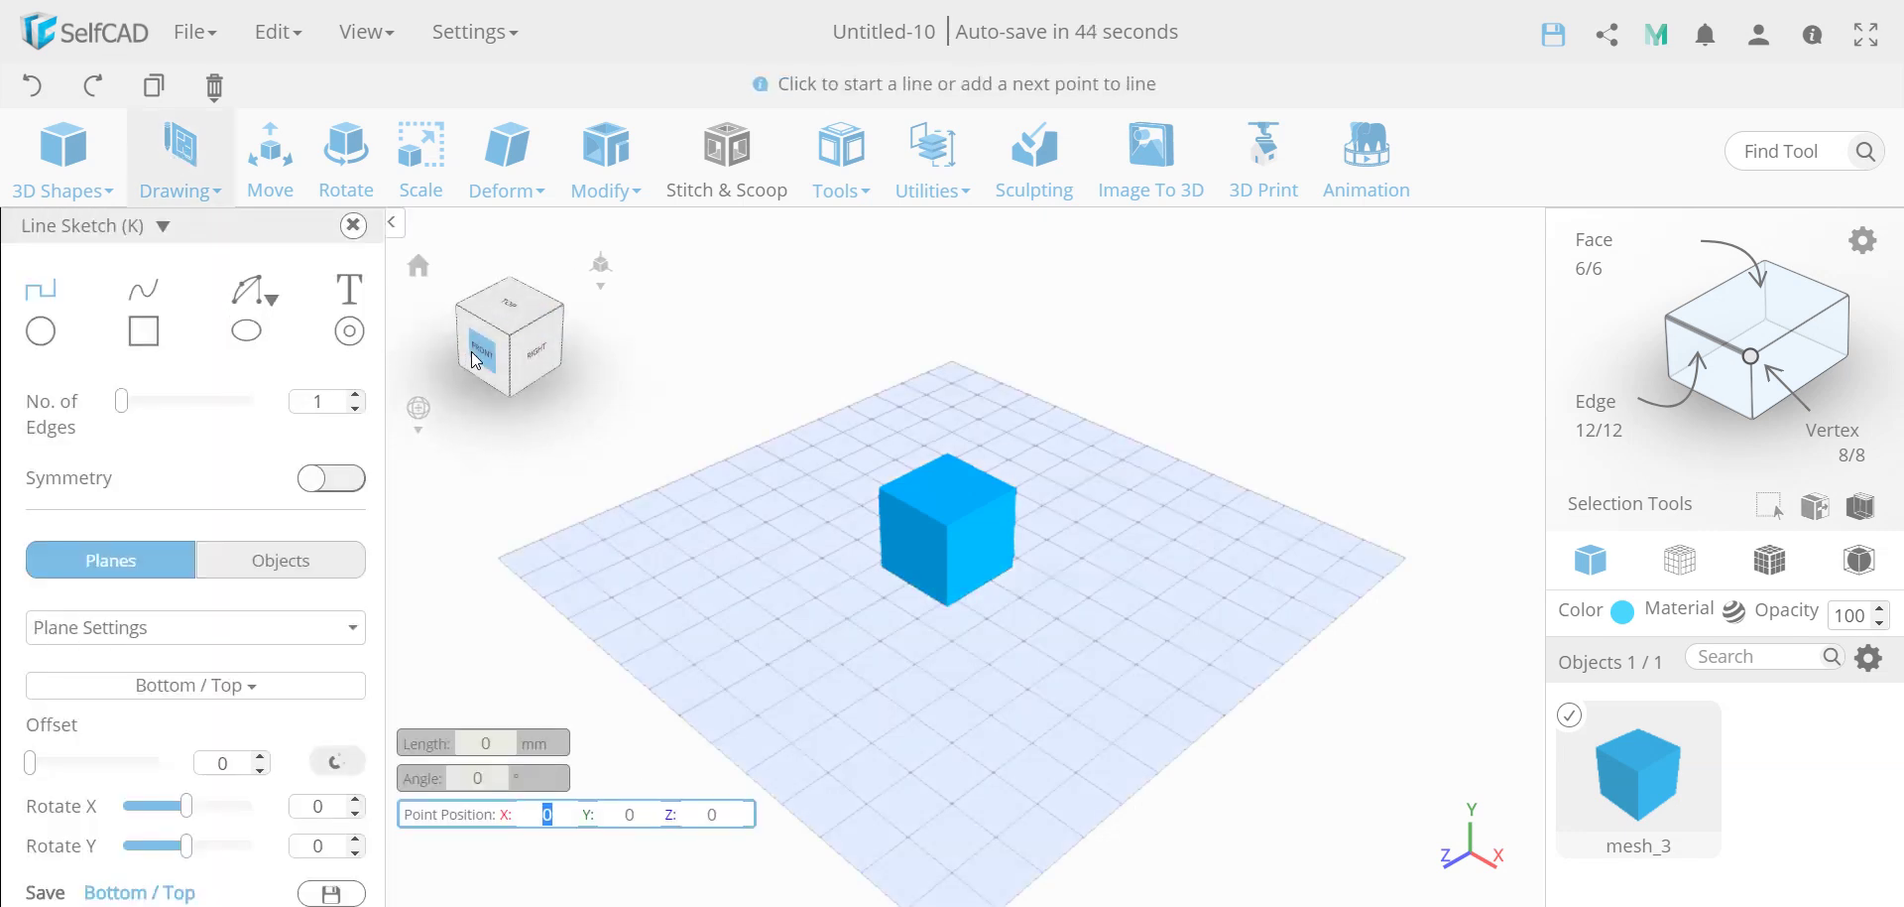
click(480, 353)
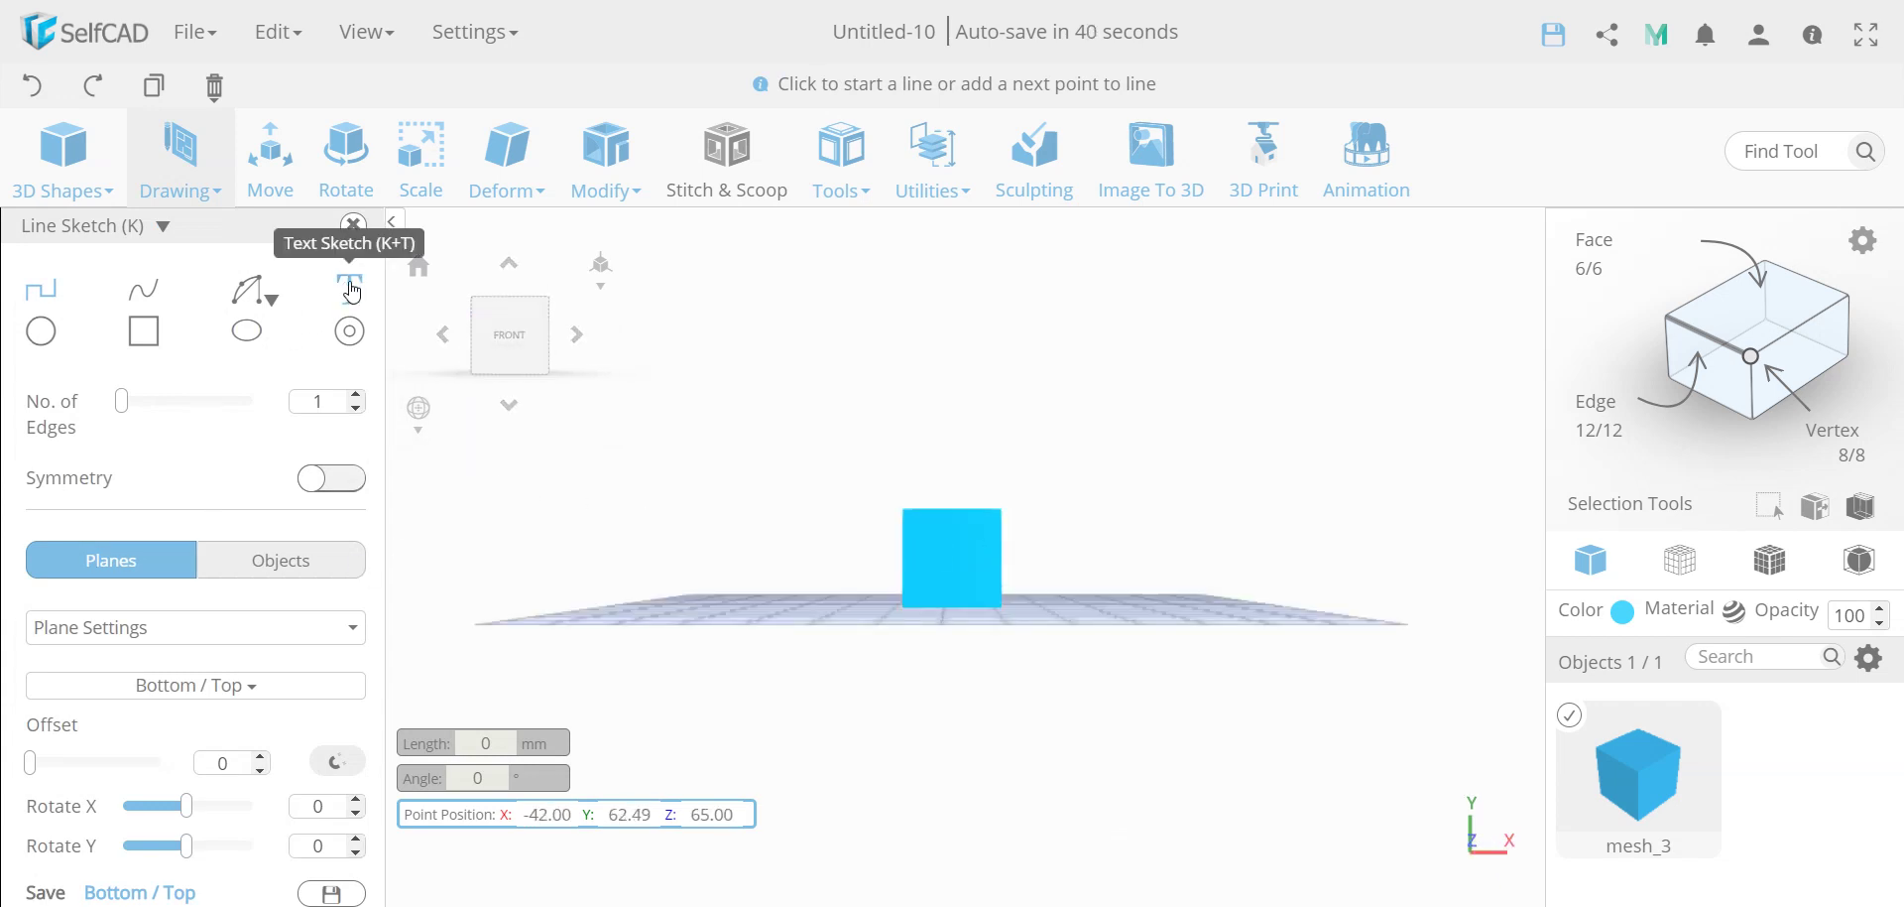
click(349, 289)
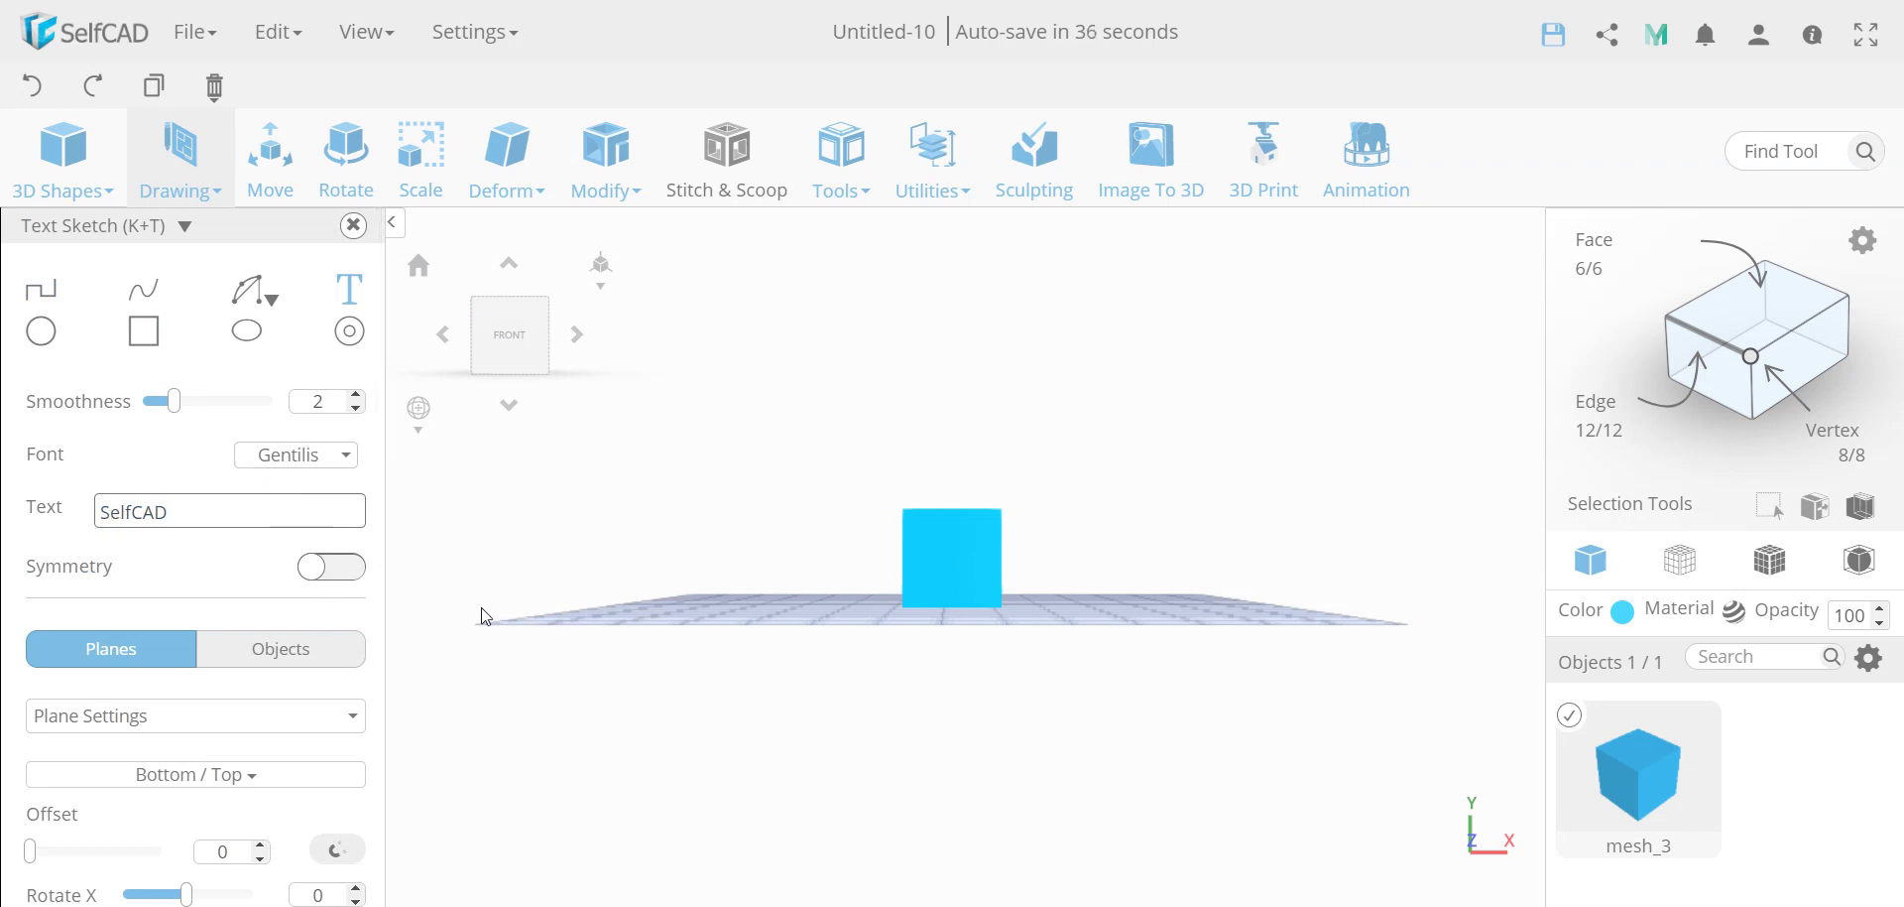
click(311, 658)
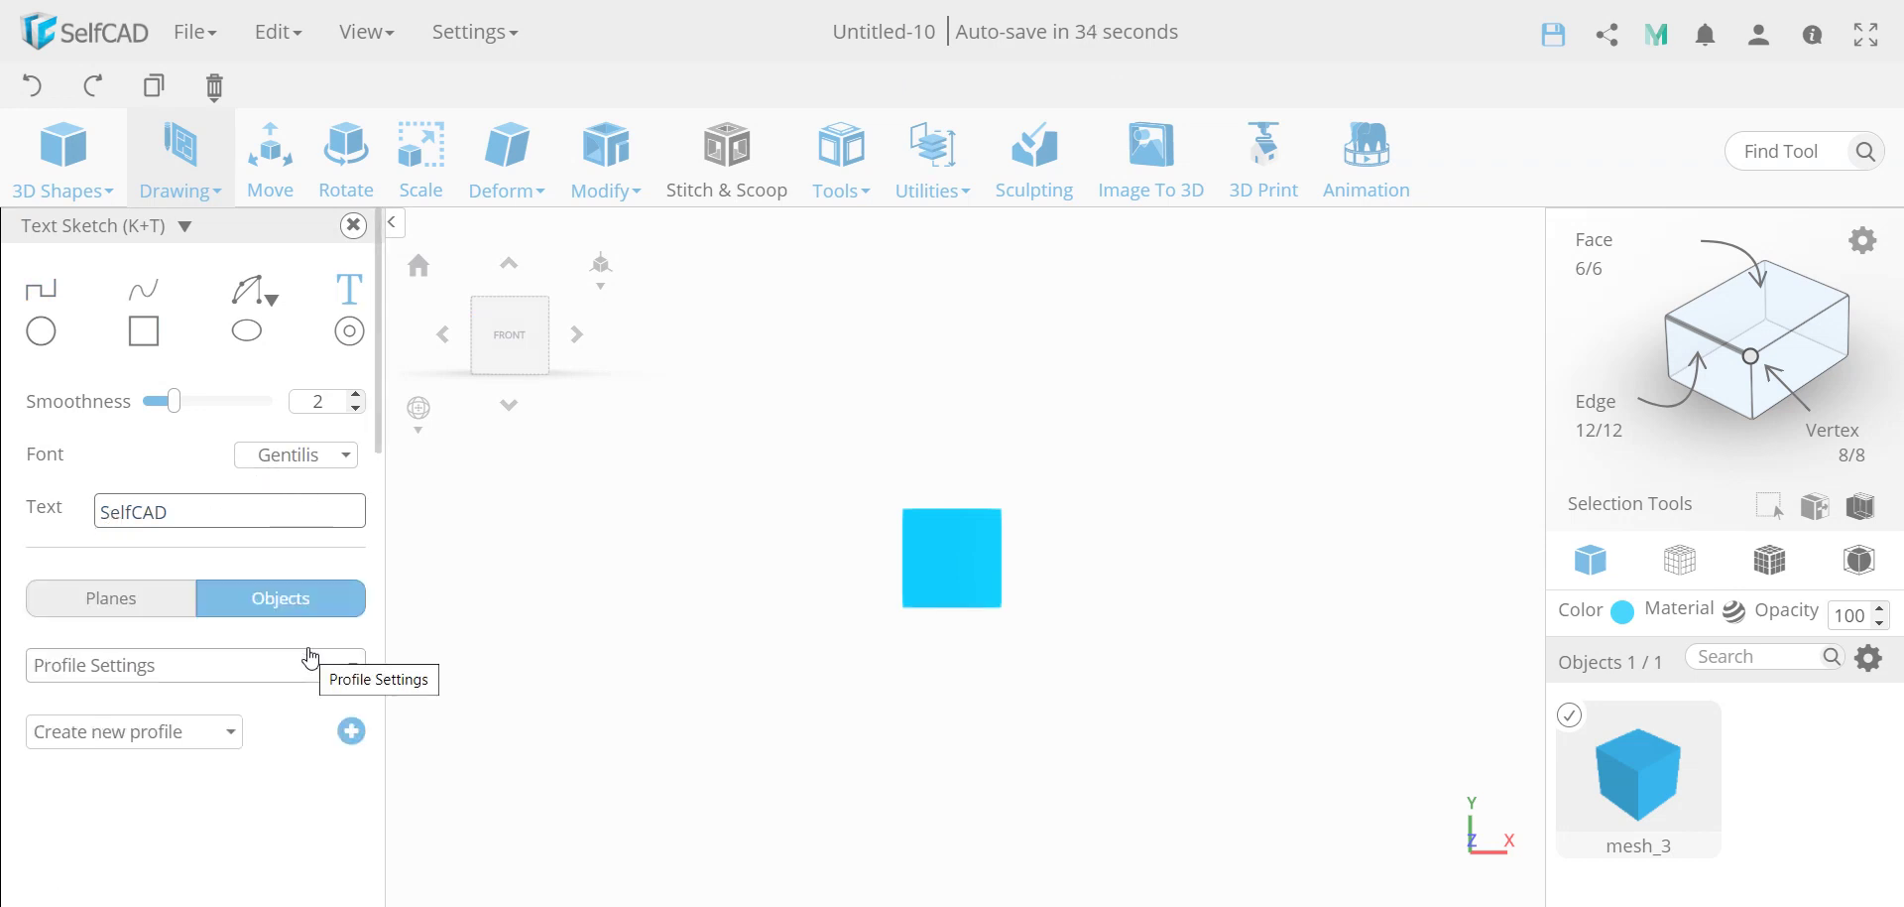
click(920, 550)
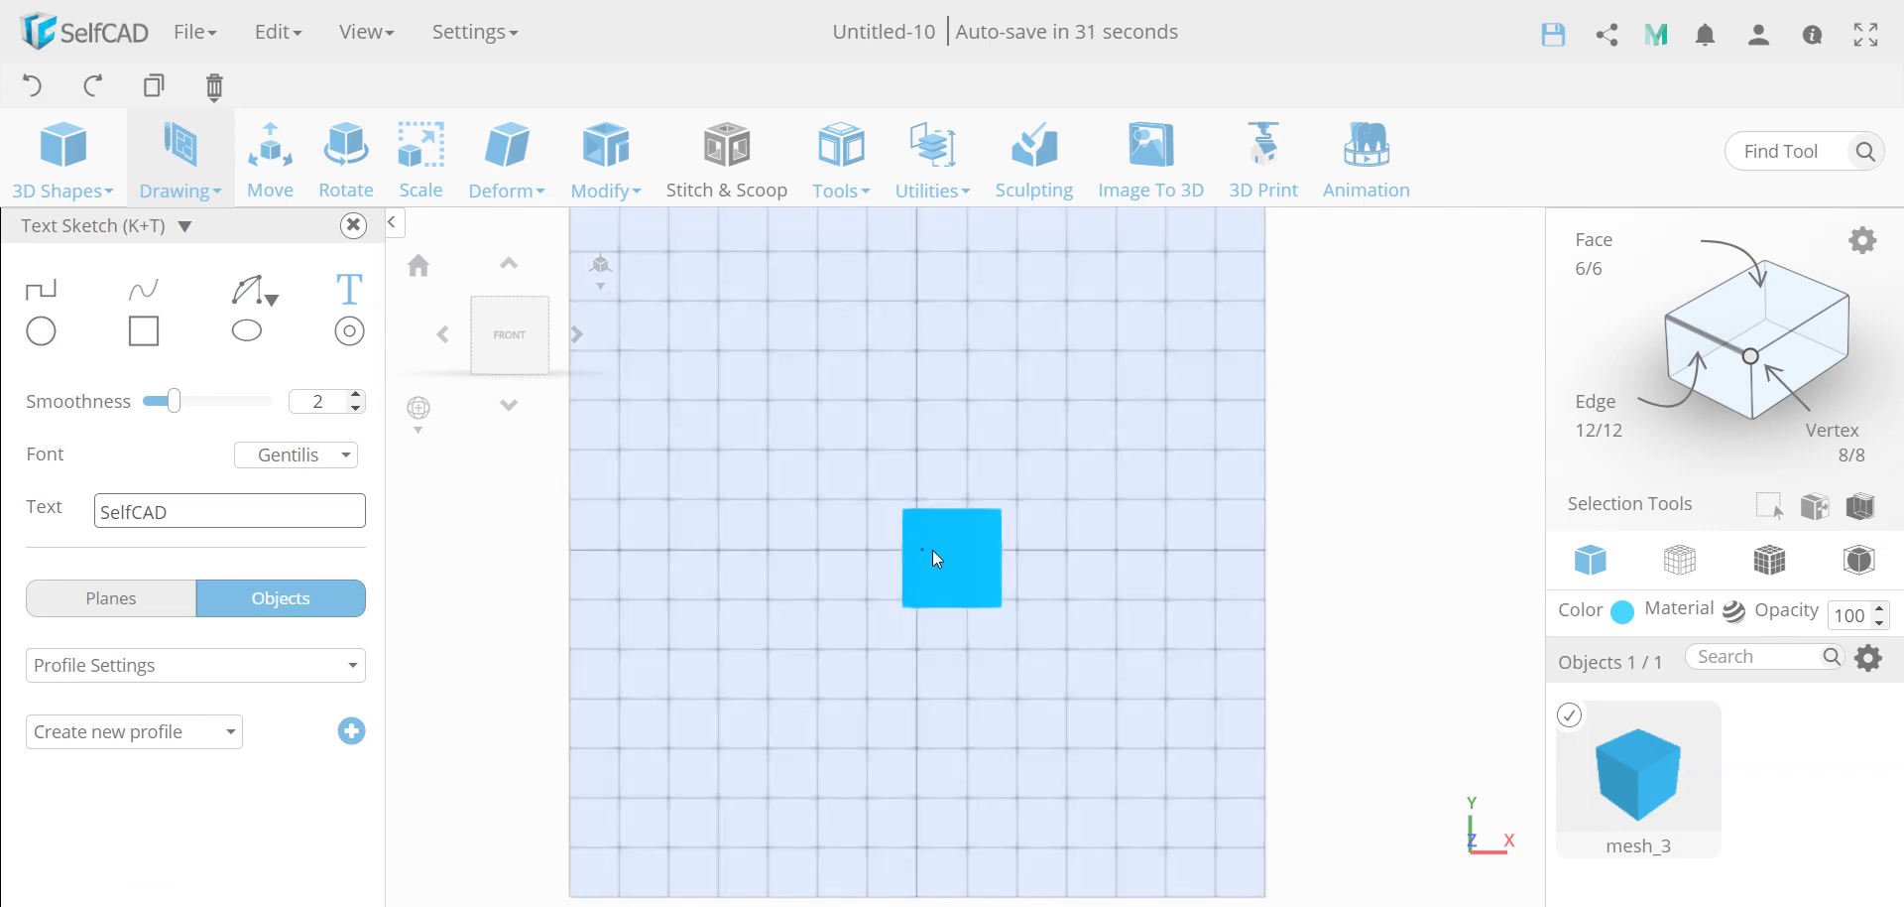
click(990, 549)
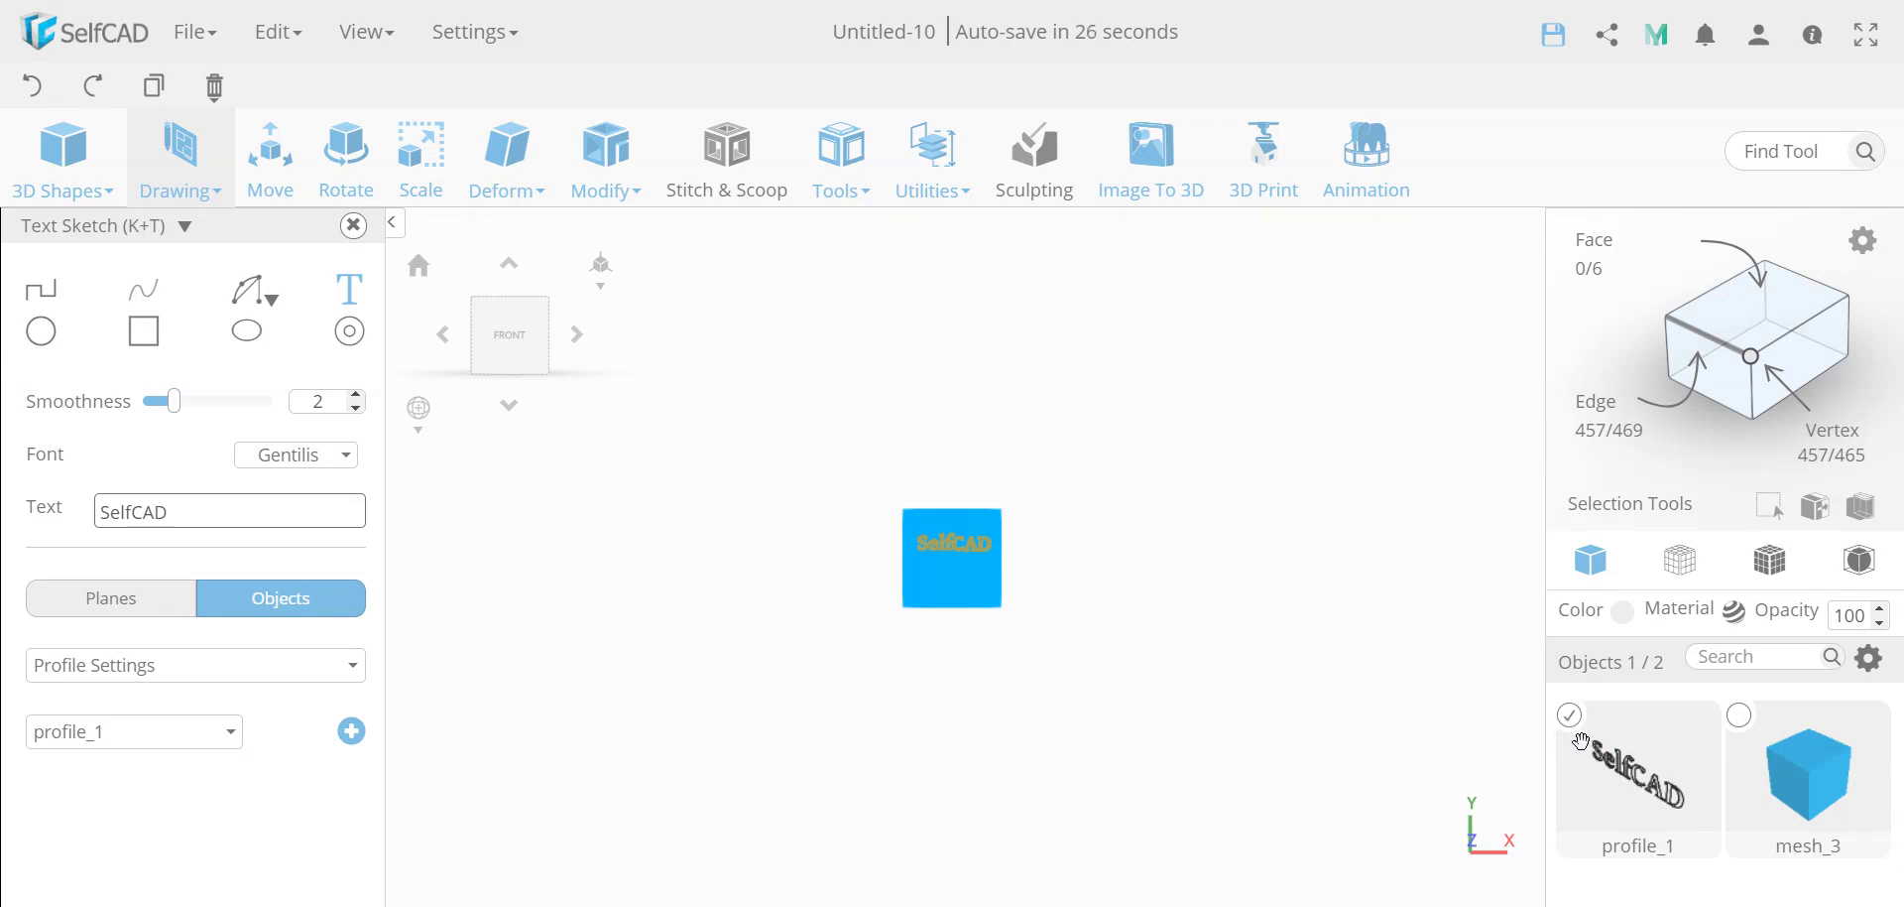
click(1742, 716)
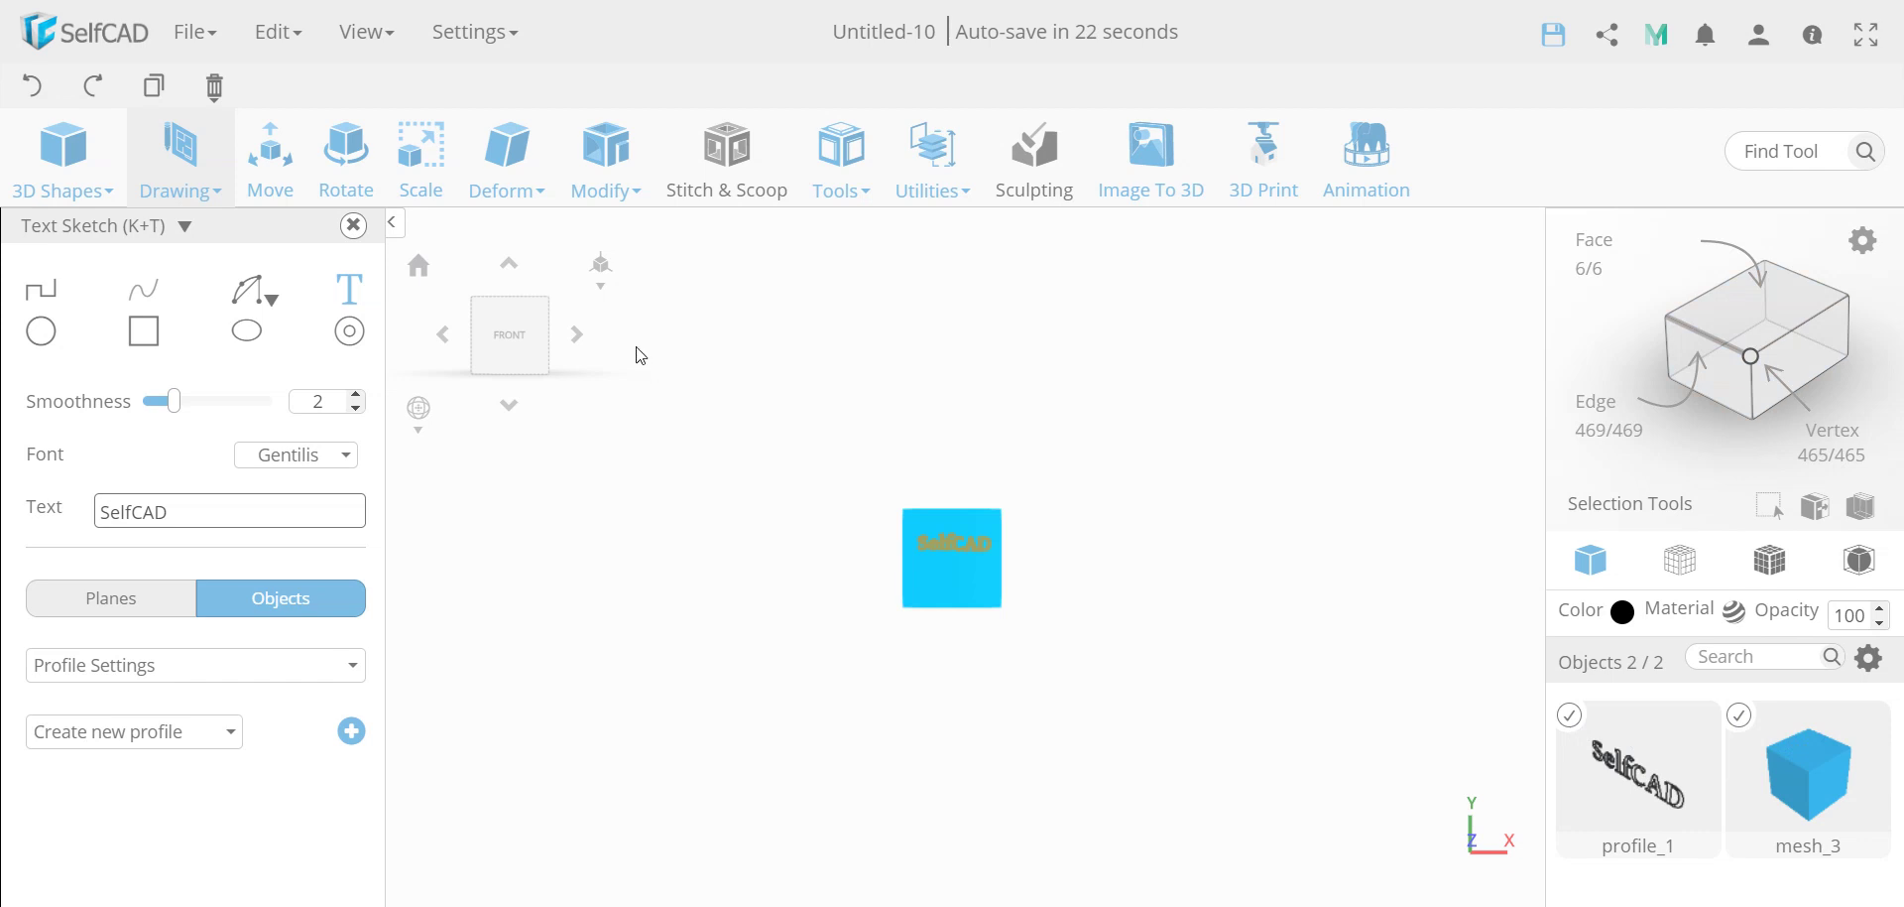
Cut the SelfCAD text outline into the cube with Cut with profile
click(353, 225)
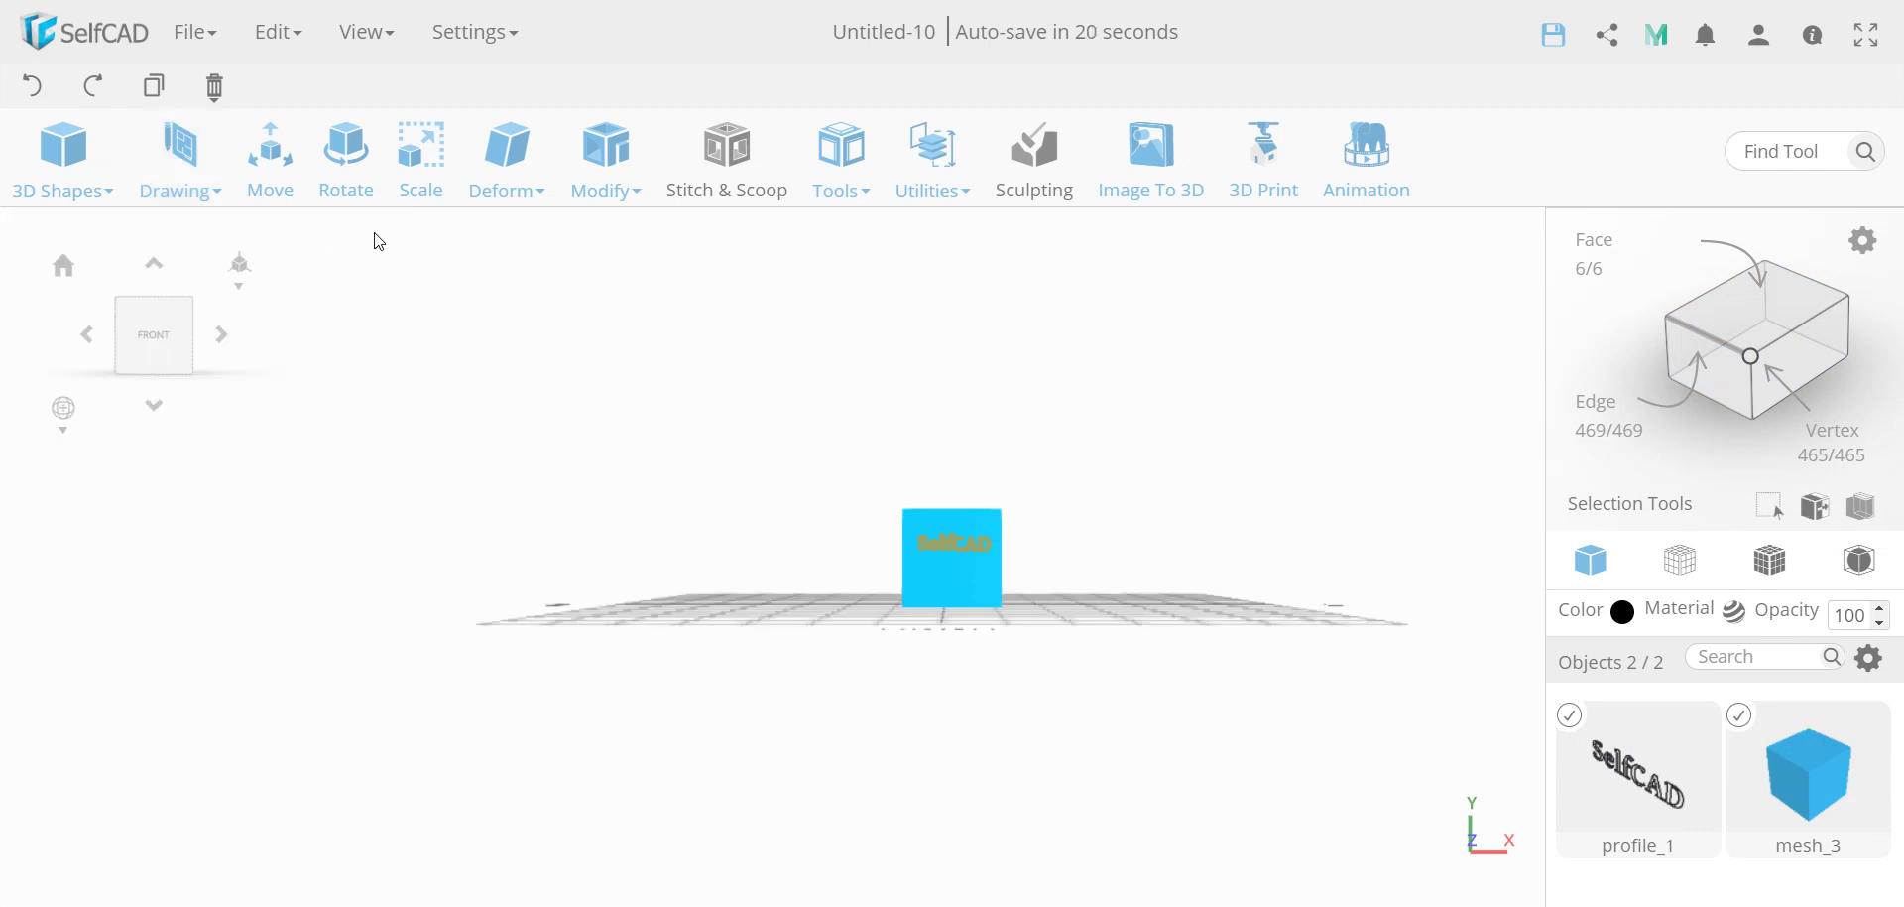
click(592, 184)
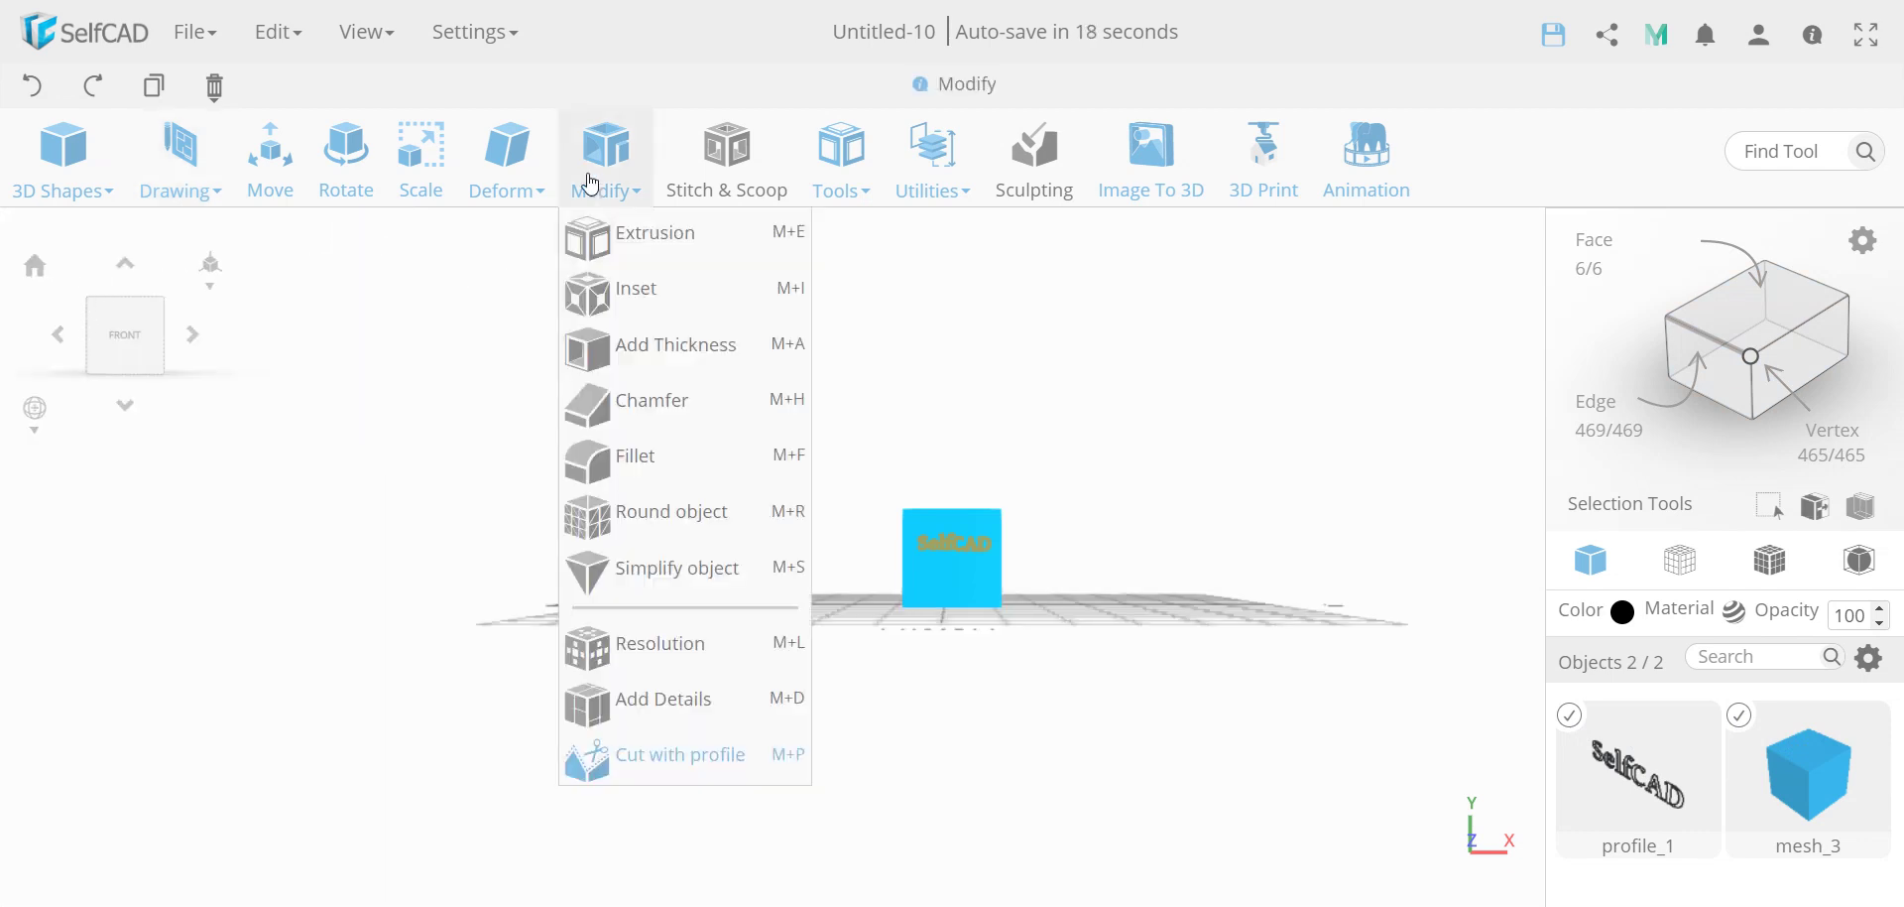
click(690, 754)
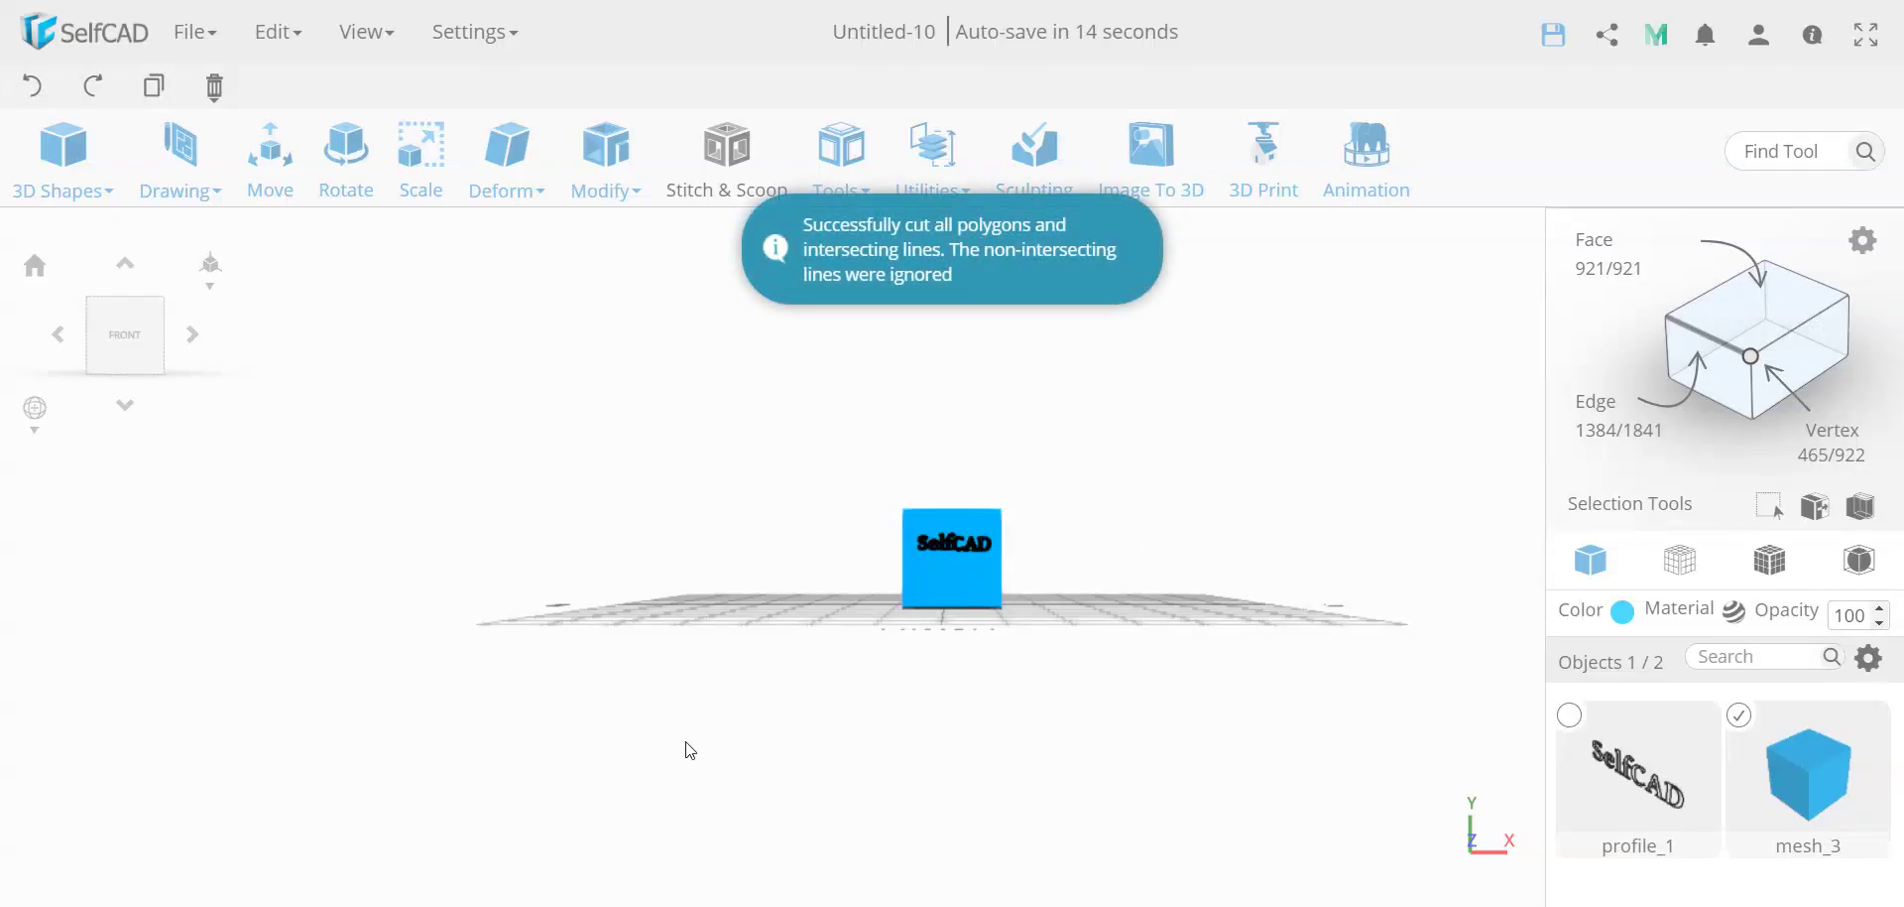
scroll(940, 544, up, 5)
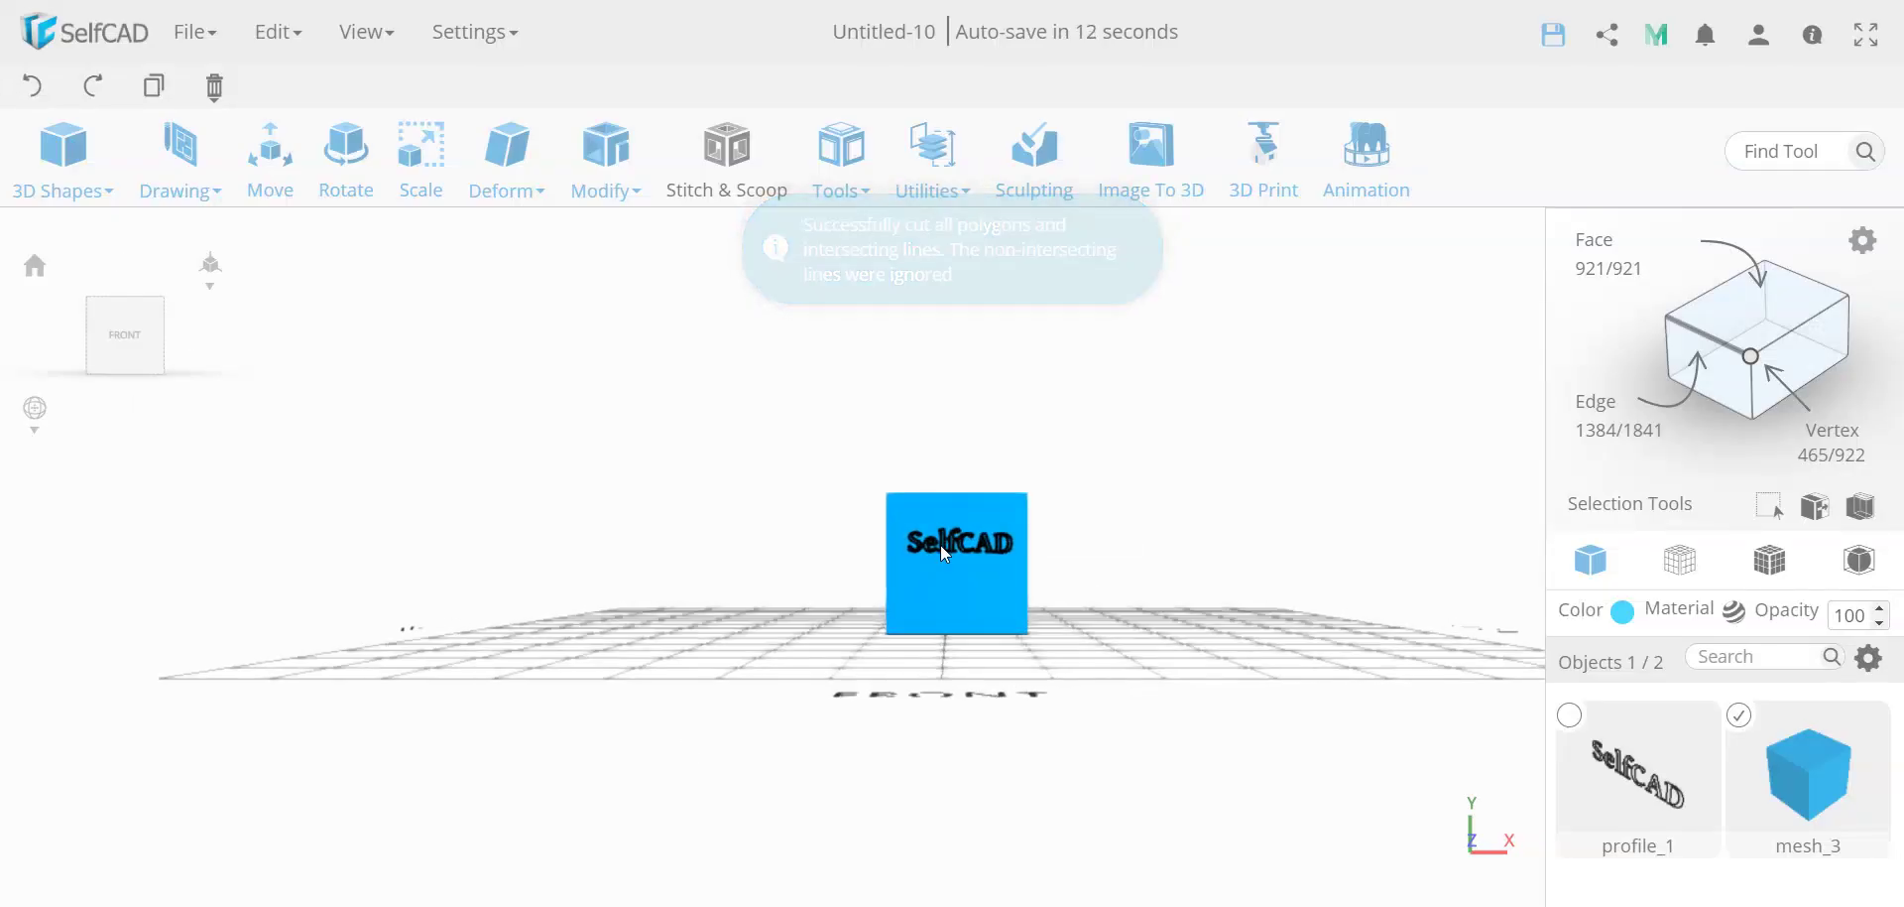
scroll(944, 553, up, 3)
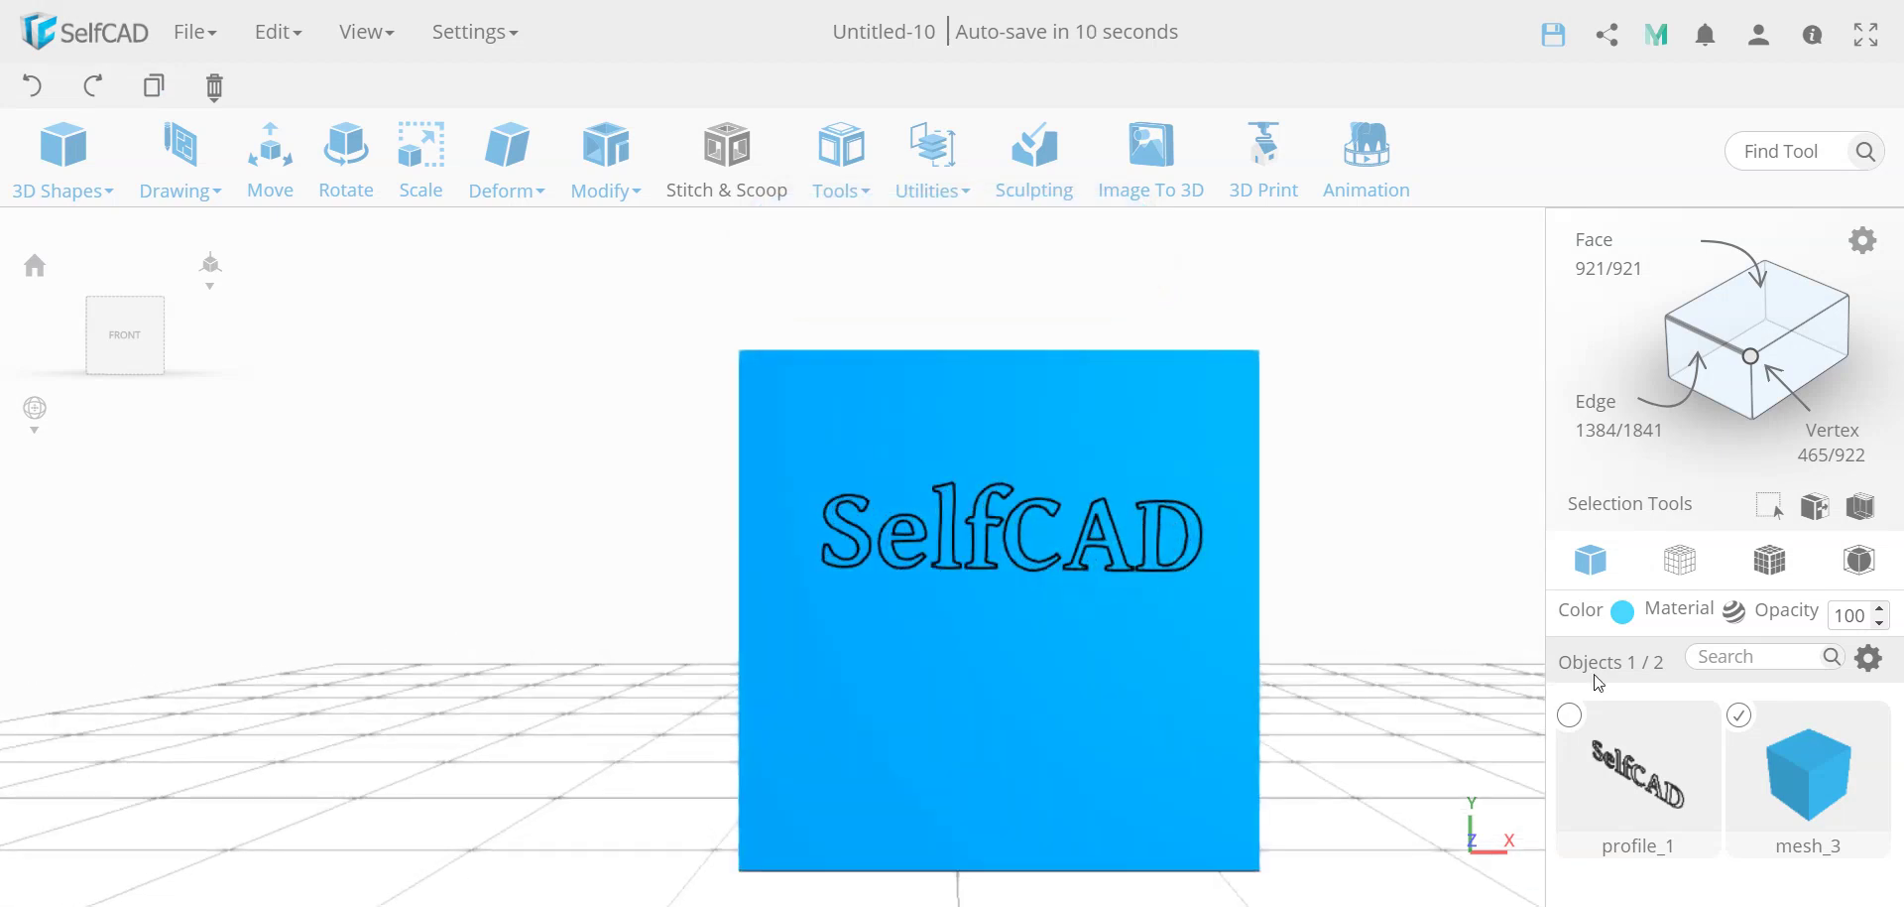
Delete the leftover profile_1 text sketch
click(1736, 719)
click(1570, 716)
key(Delete)
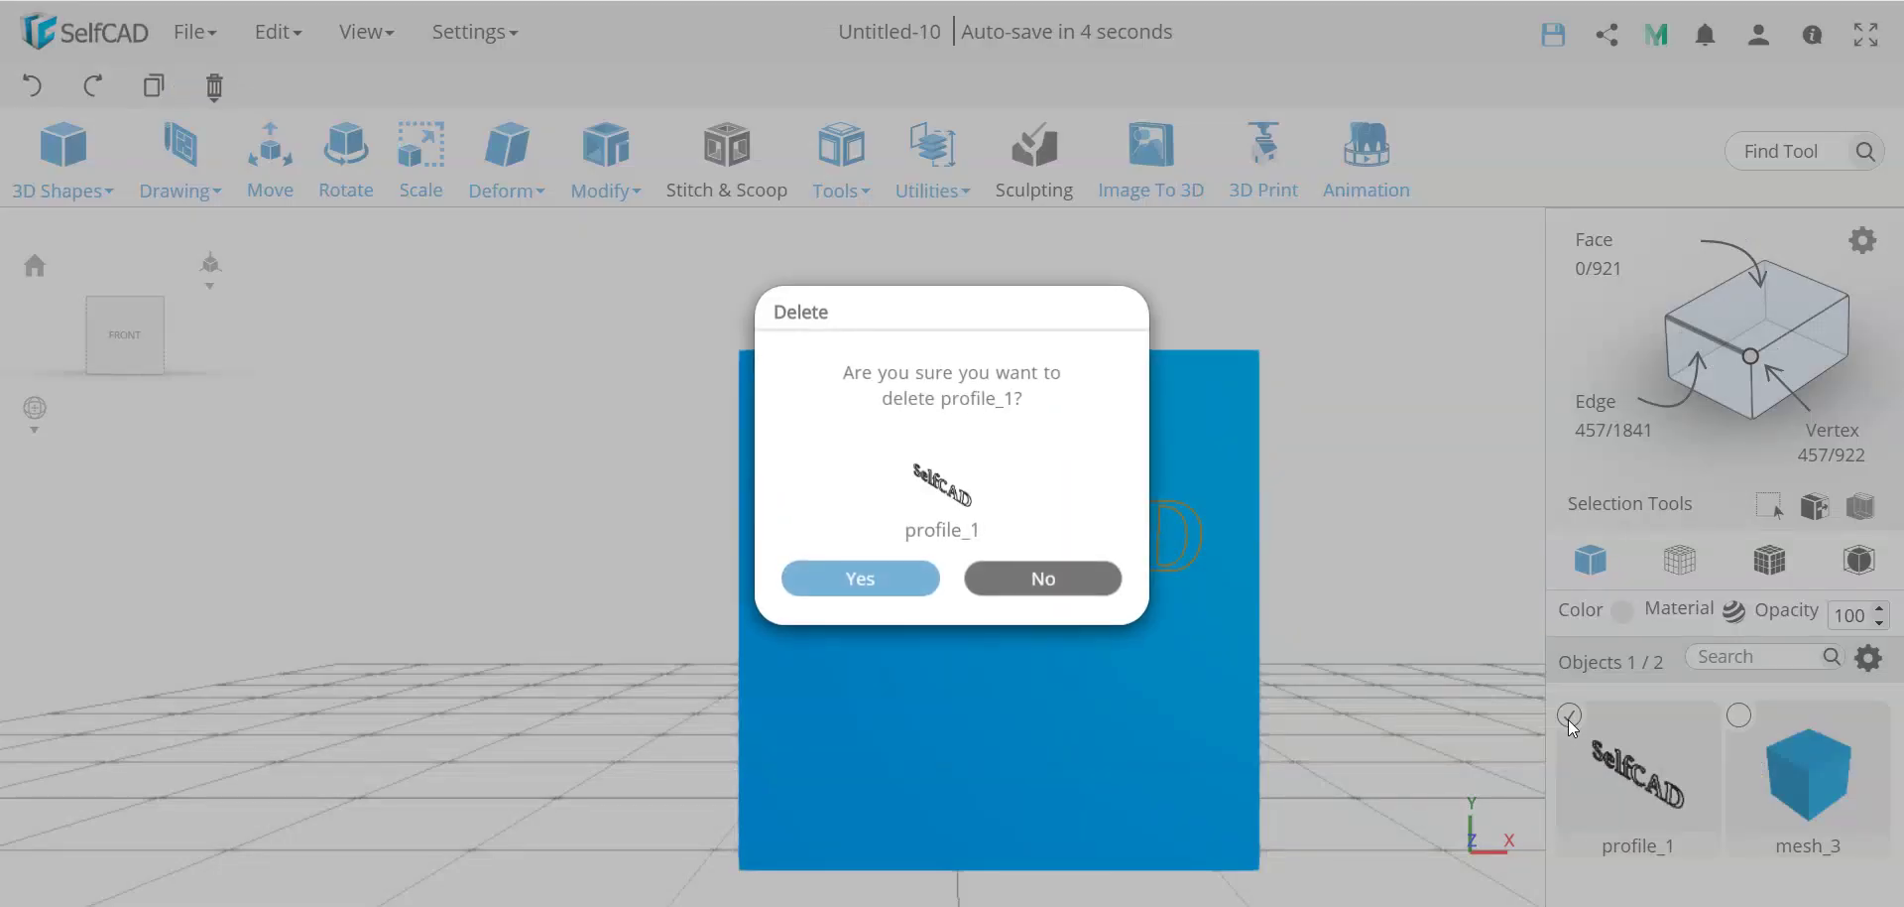
key(Return)
Select the cube and switch to Polygon selection with Part selection enabled
click(1570, 719)
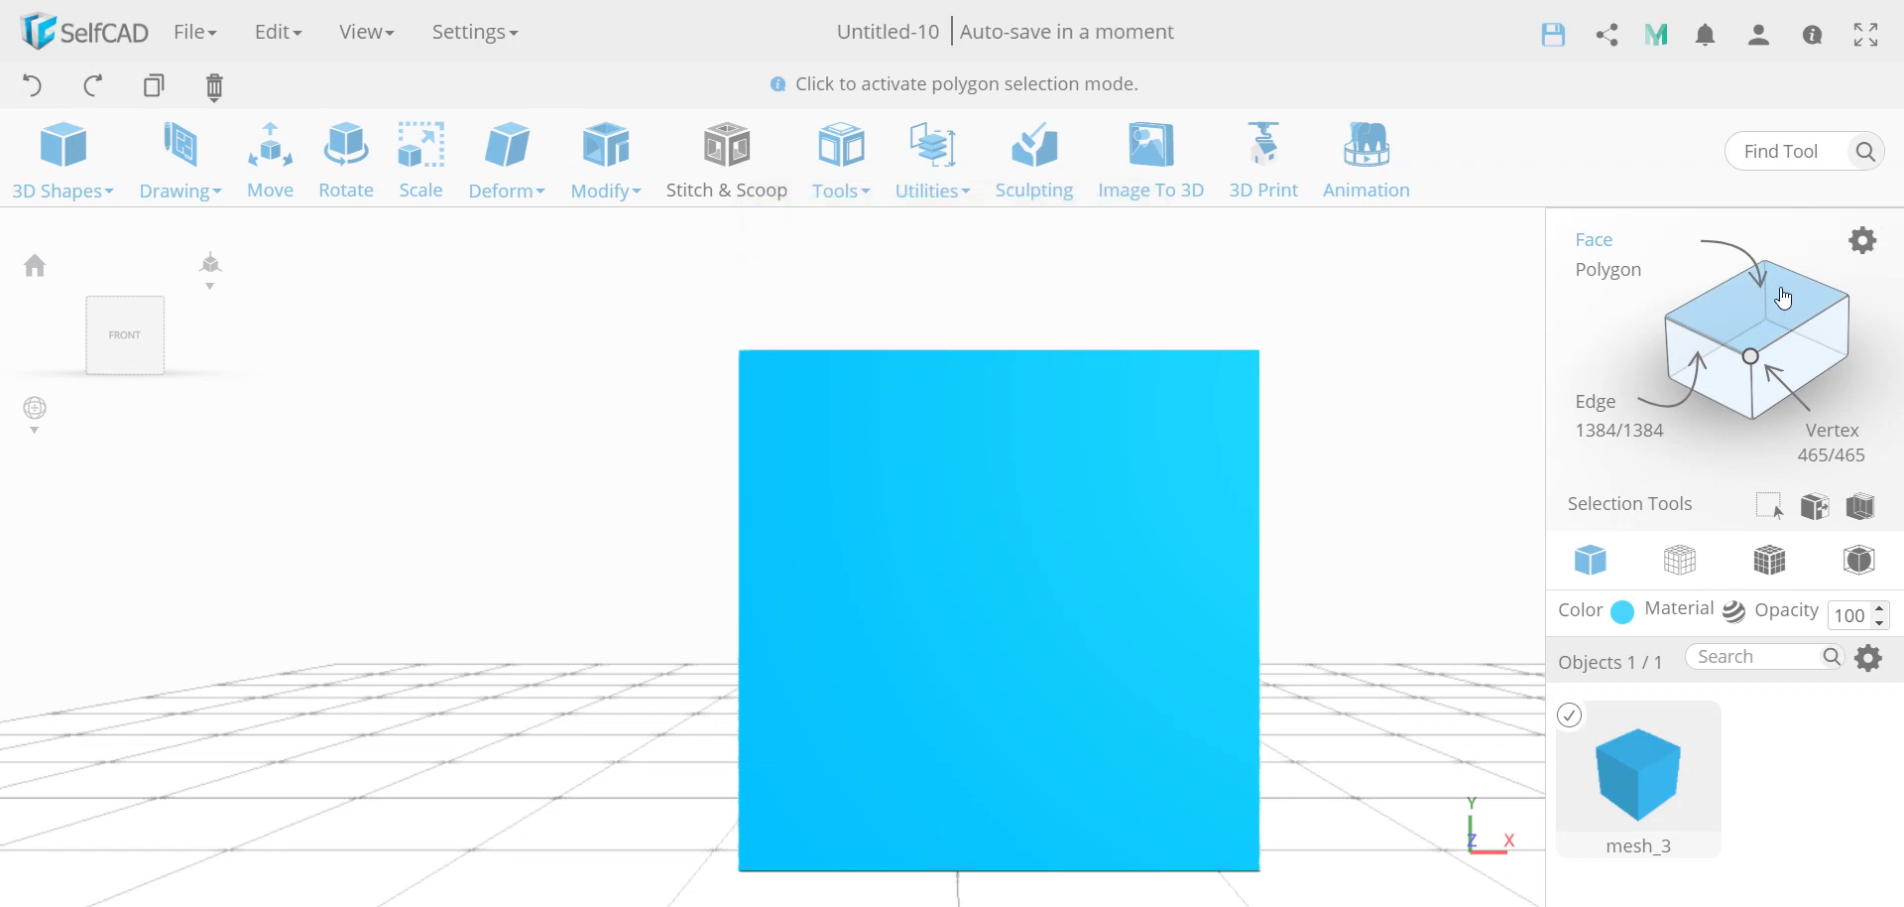
click(1604, 276)
click(1875, 248)
click(342, 378)
click(901, 552)
Select the seven letter faces S, e, l, f, C, A and D
click(865, 545)
click(898, 549)
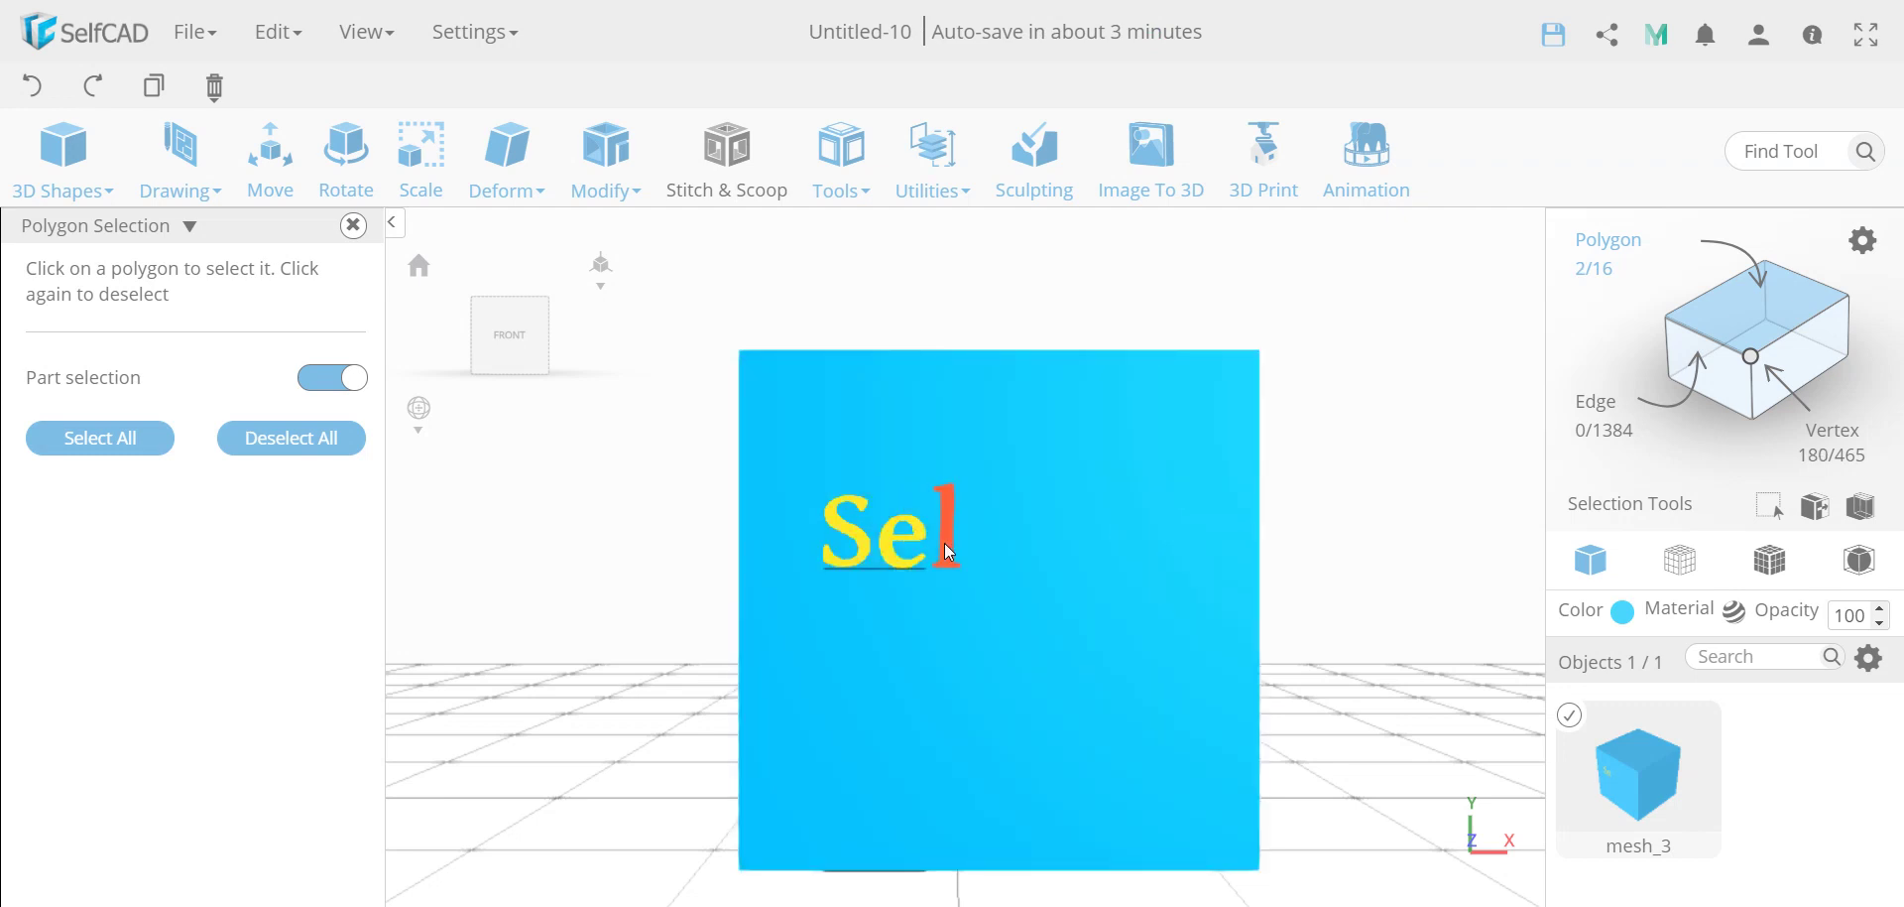
click(949, 553)
click(982, 551)
click(1021, 552)
click(1091, 548)
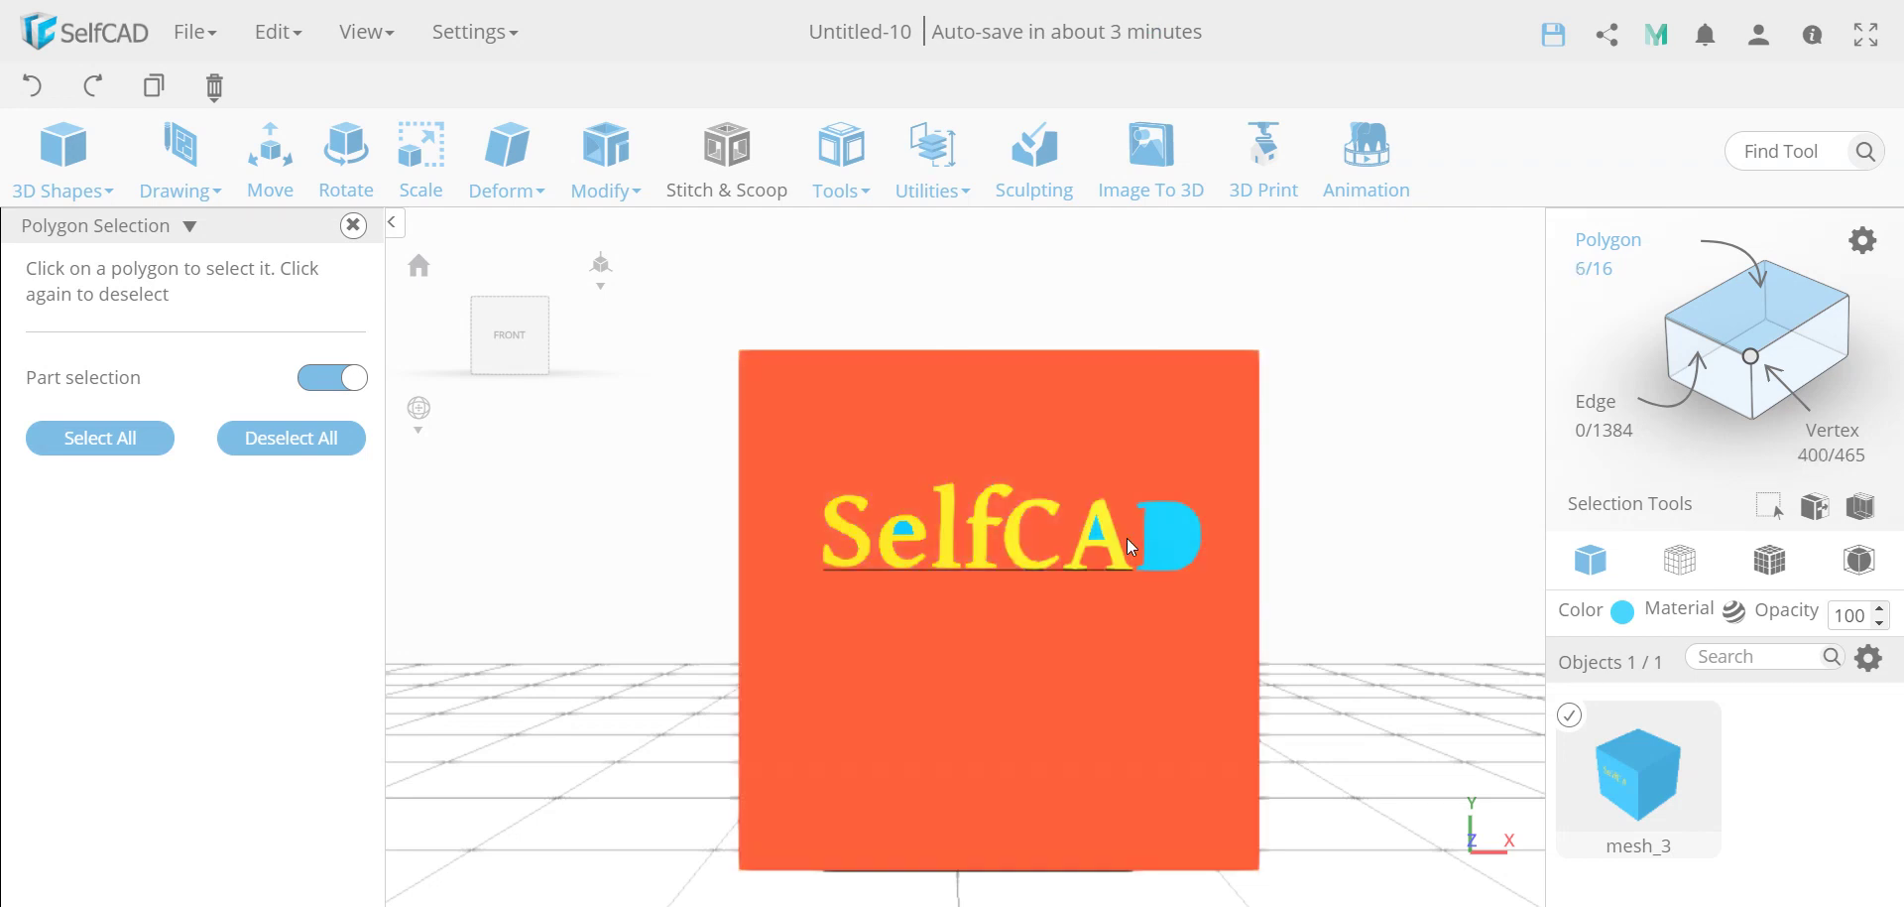
click(1149, 548)
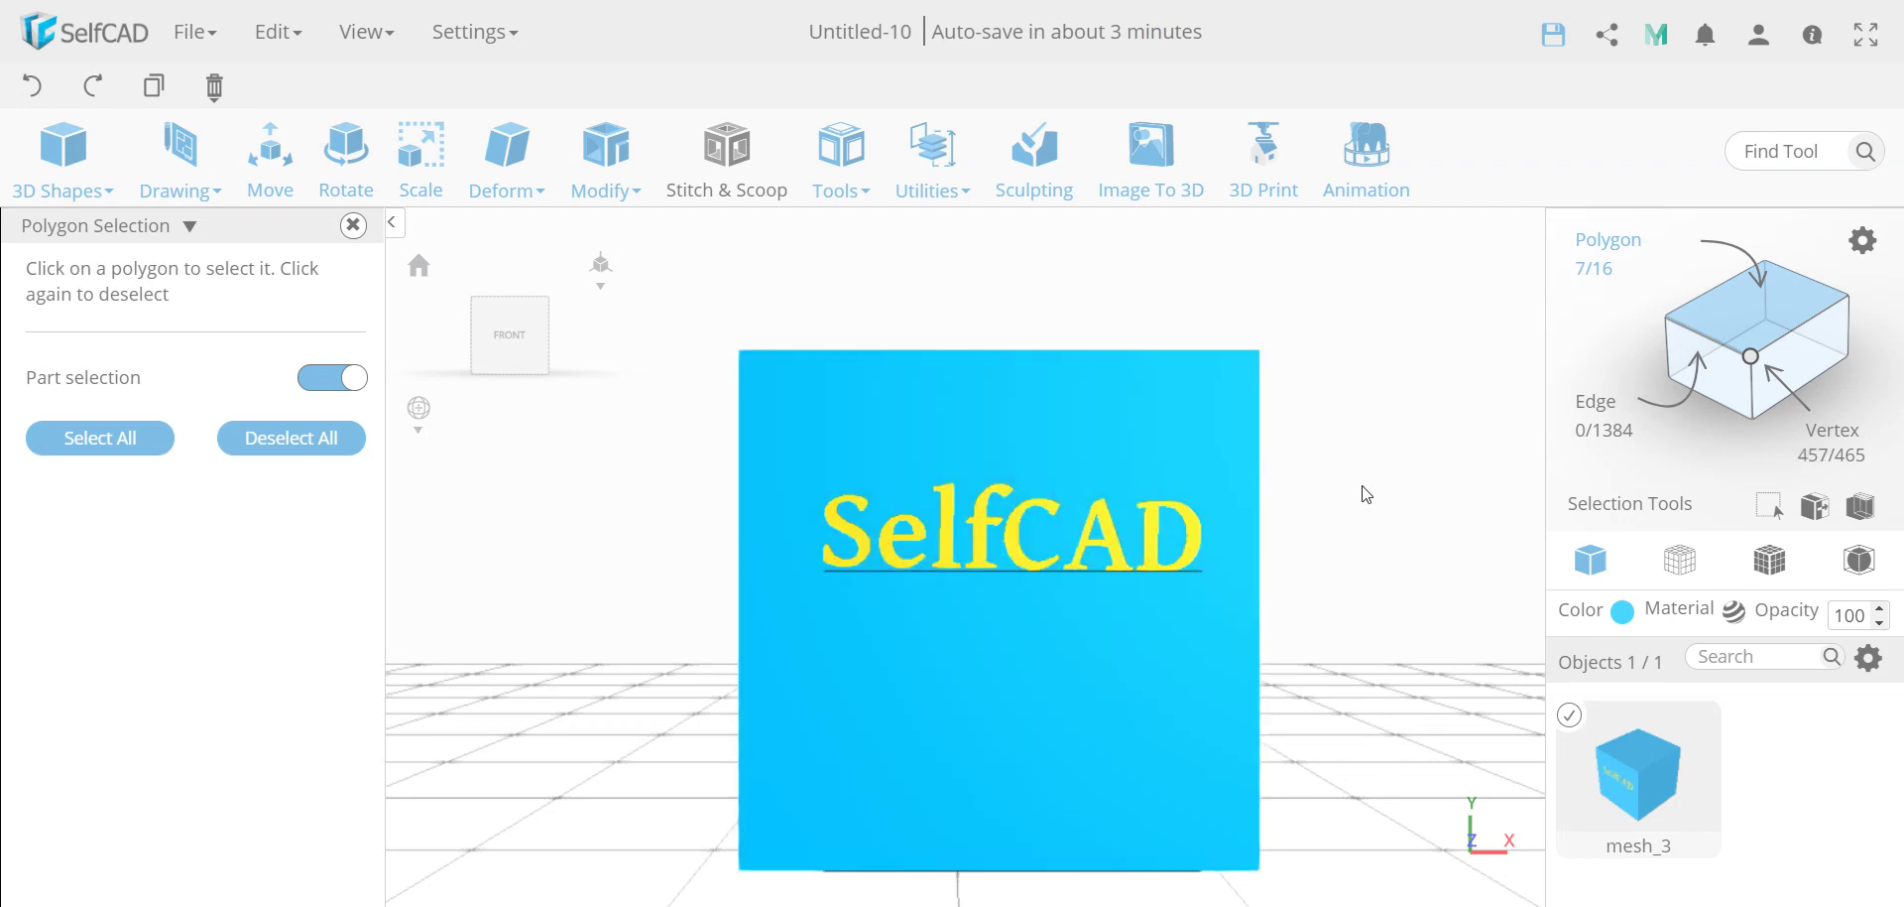
click(359, 231)
click(606, 184)
Extrude the selected letters by -5 to recess them into the cube, and apply
click(622, 228)
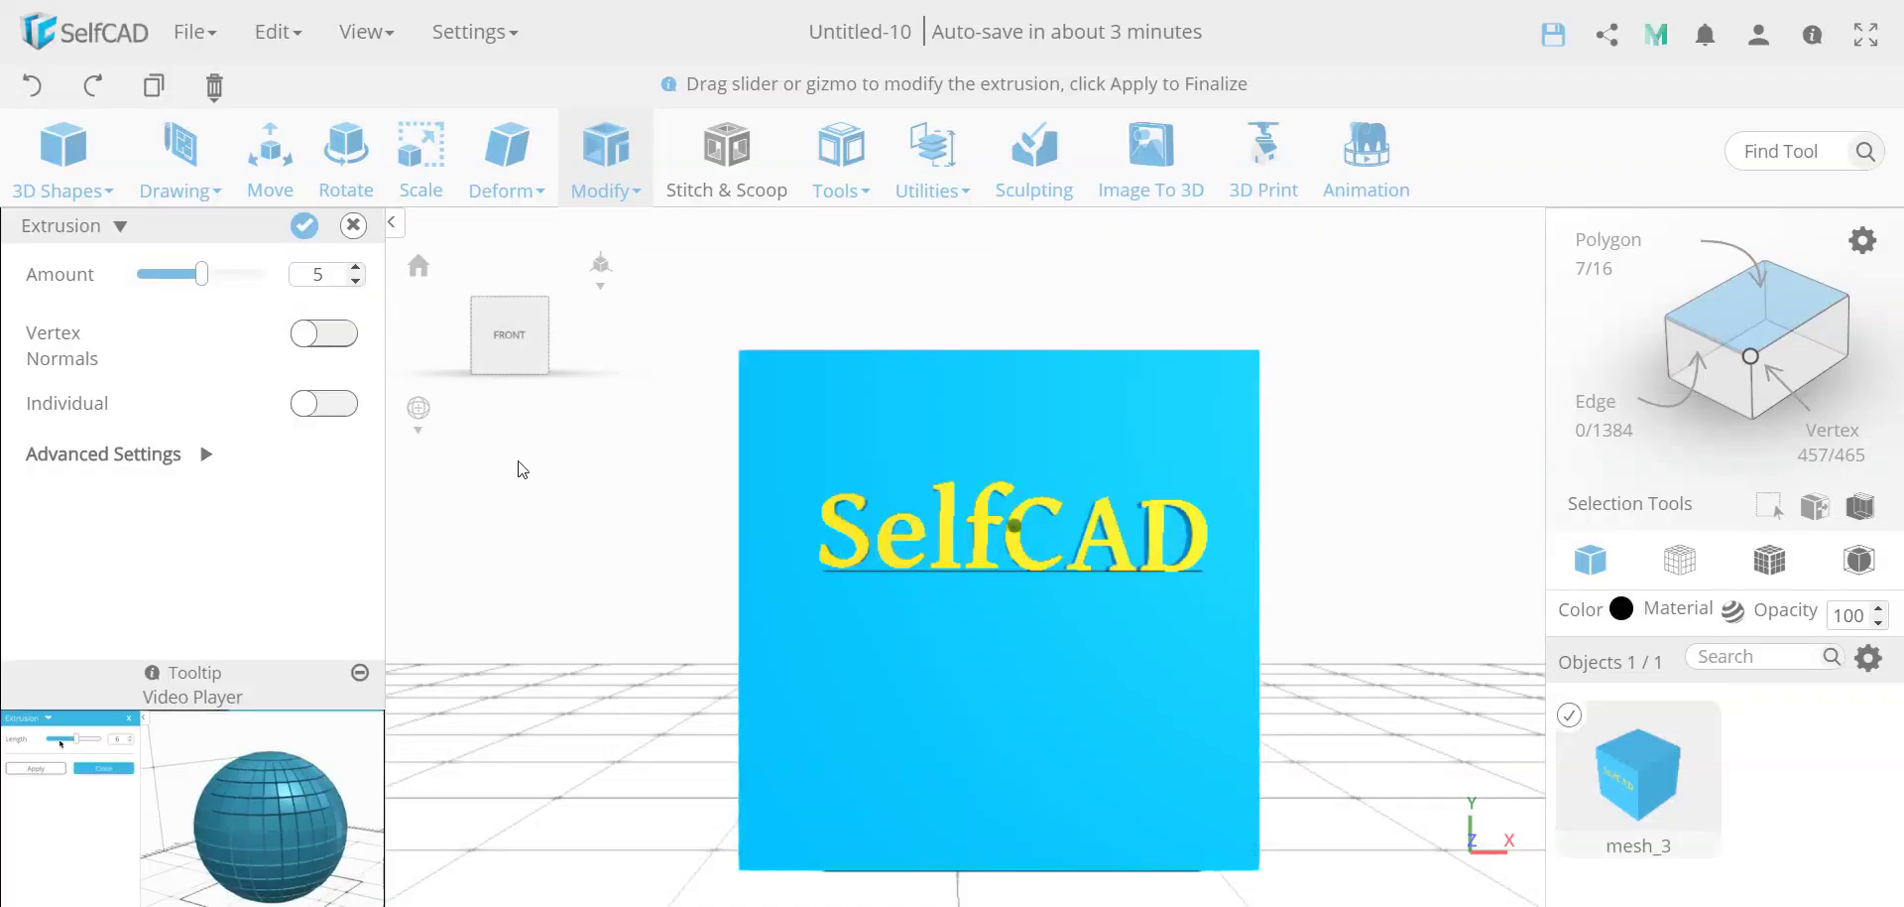
right_drag(536, 536, 501, 597)
double_click(330, 281)
text(-5)
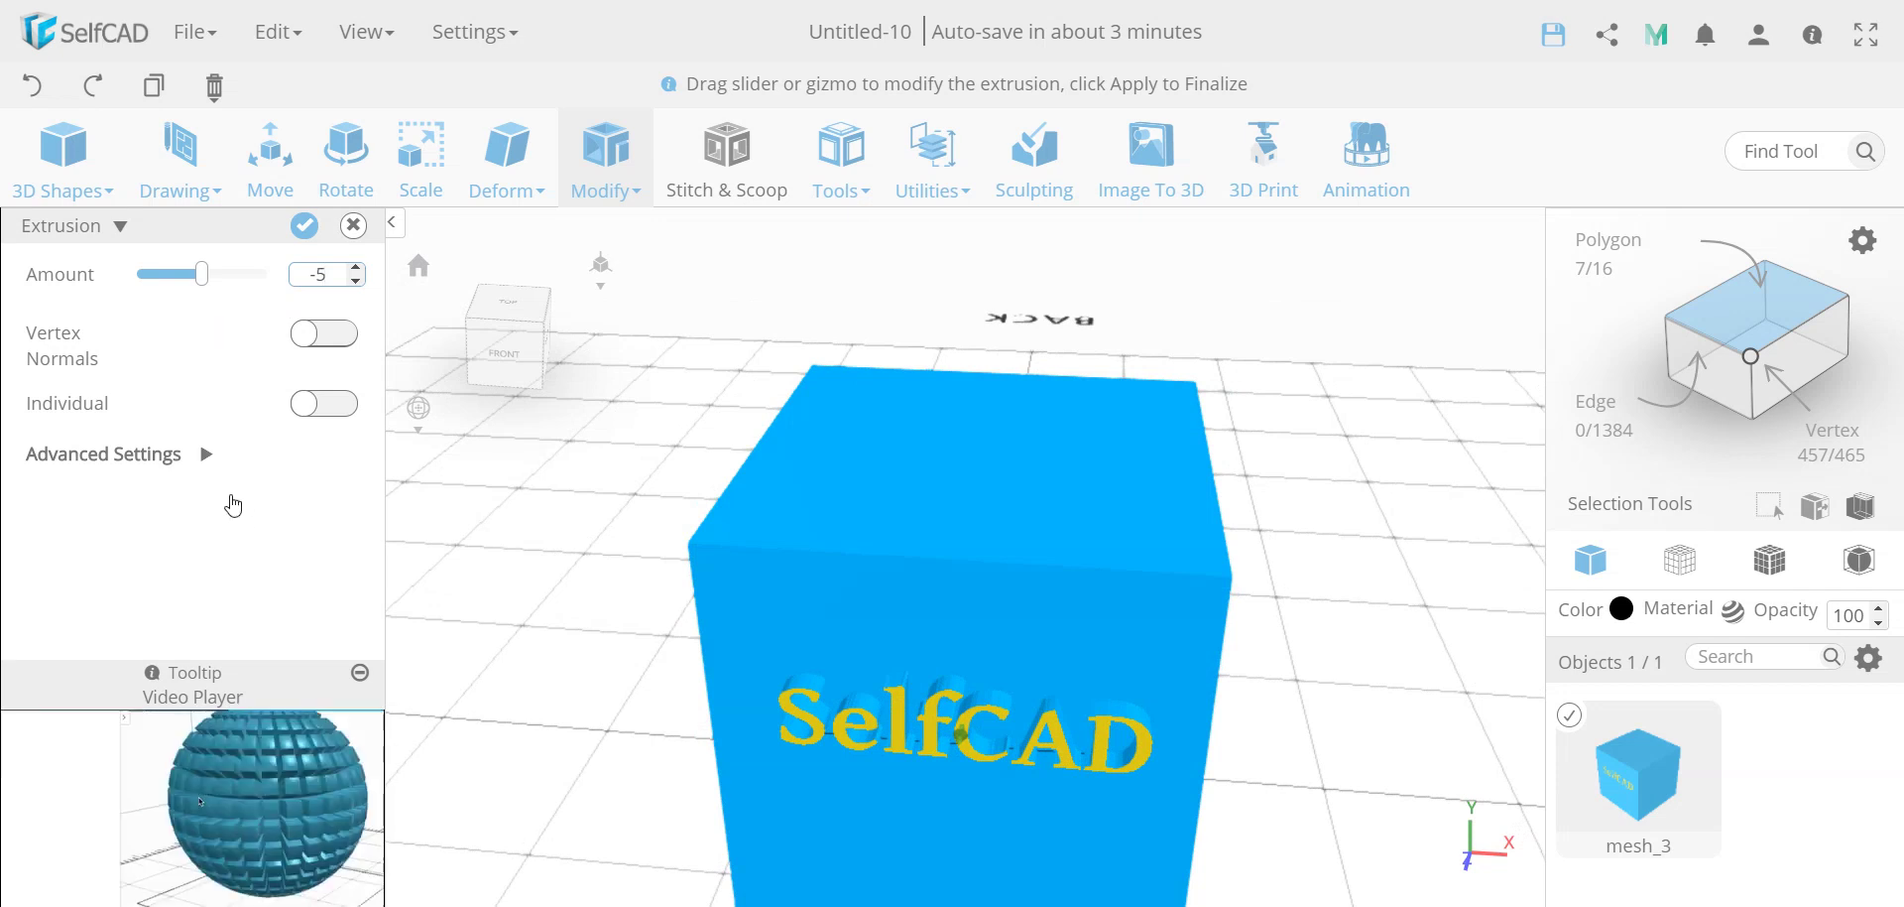
click(299, 504)
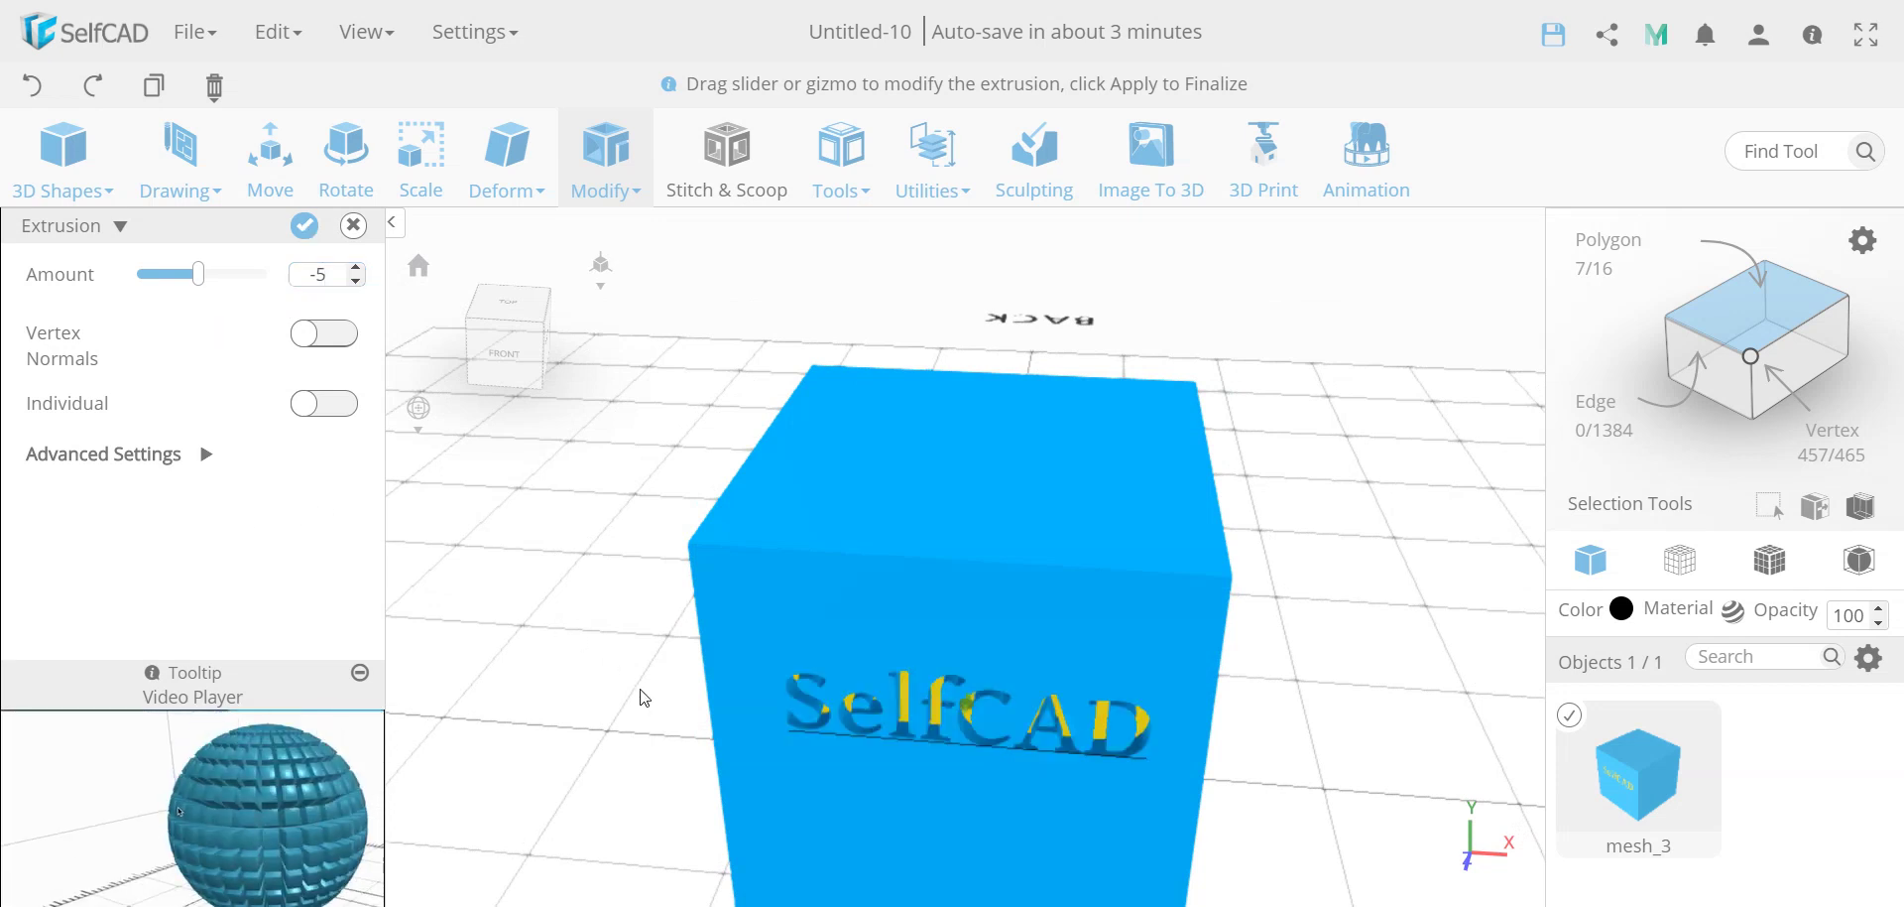
right_drag(642, 703, 771, 680)
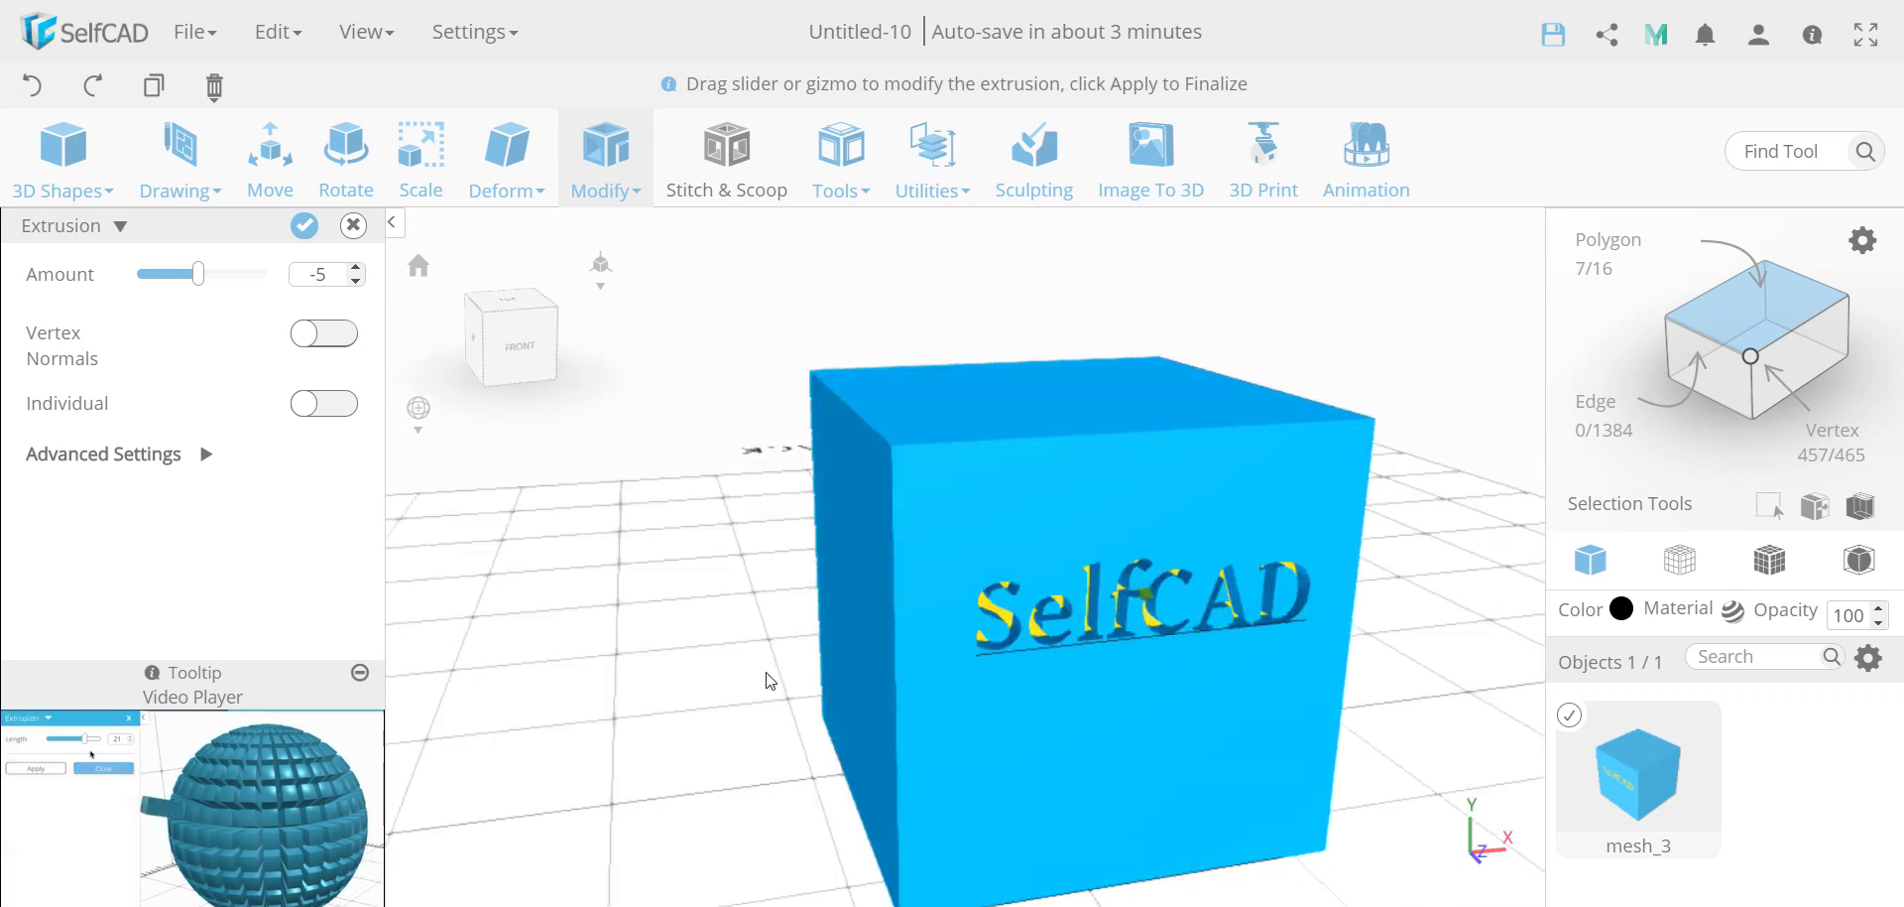
click(307, 226)
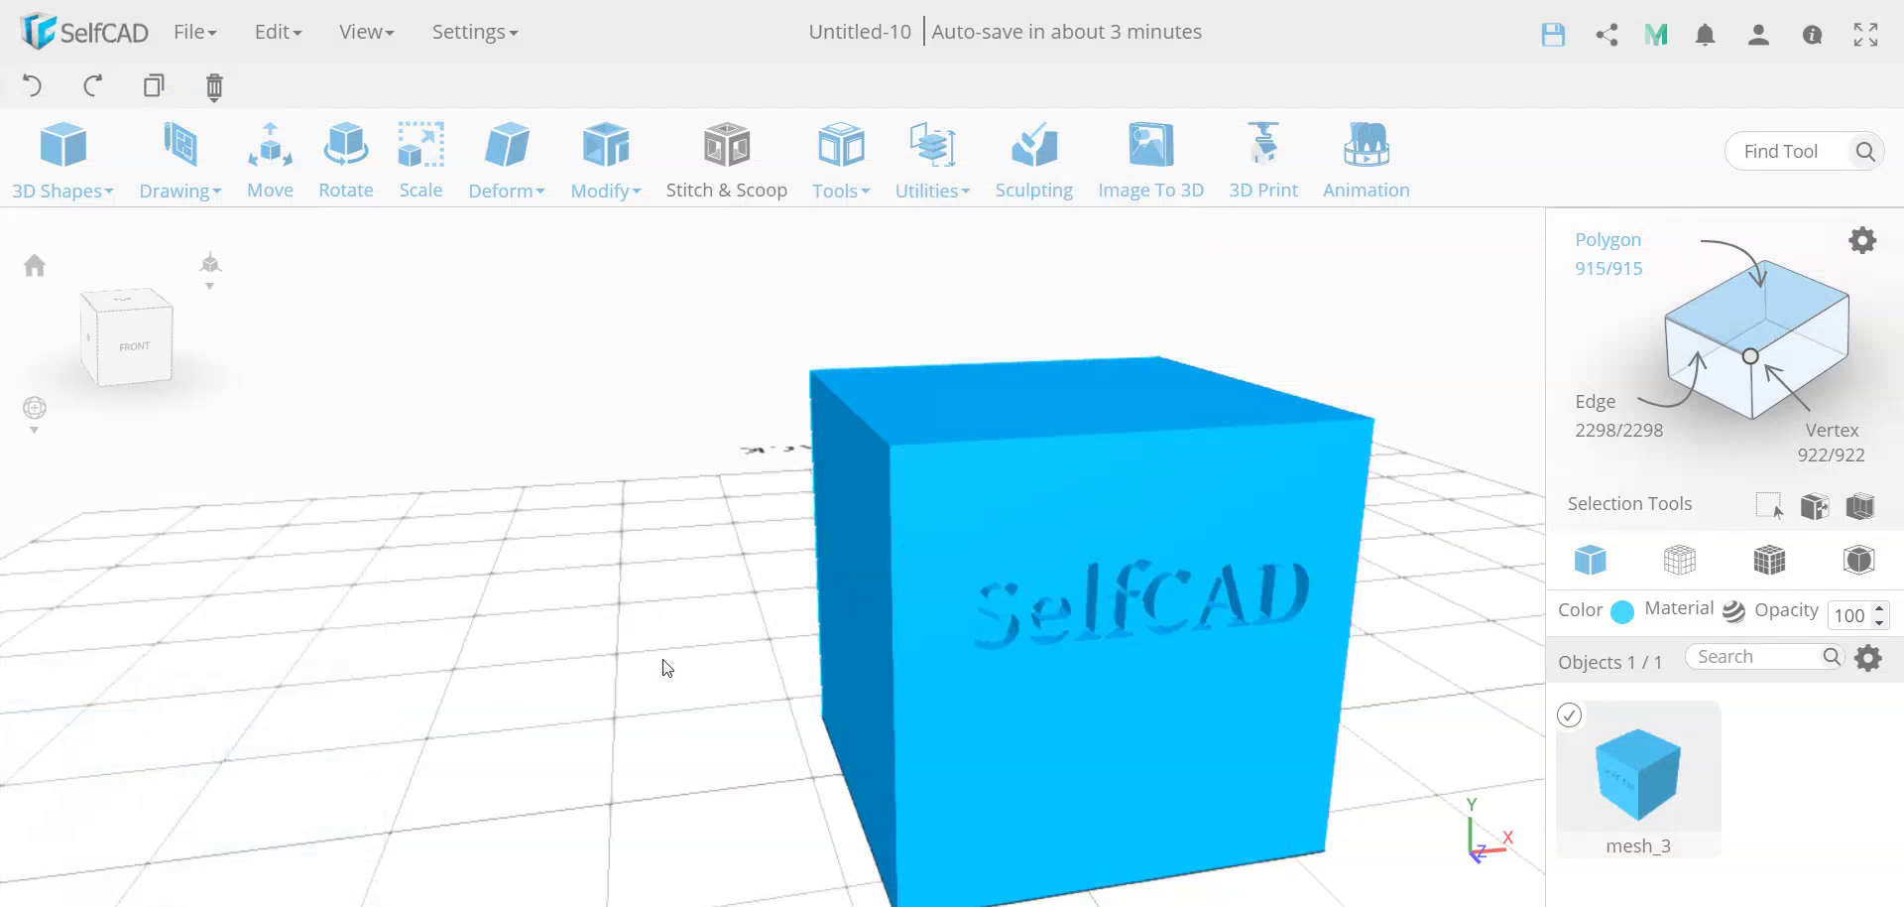
Drop a cylinder into the scene beside the cube
right_drag(666, 688, 794, 701)
click(78, 196)
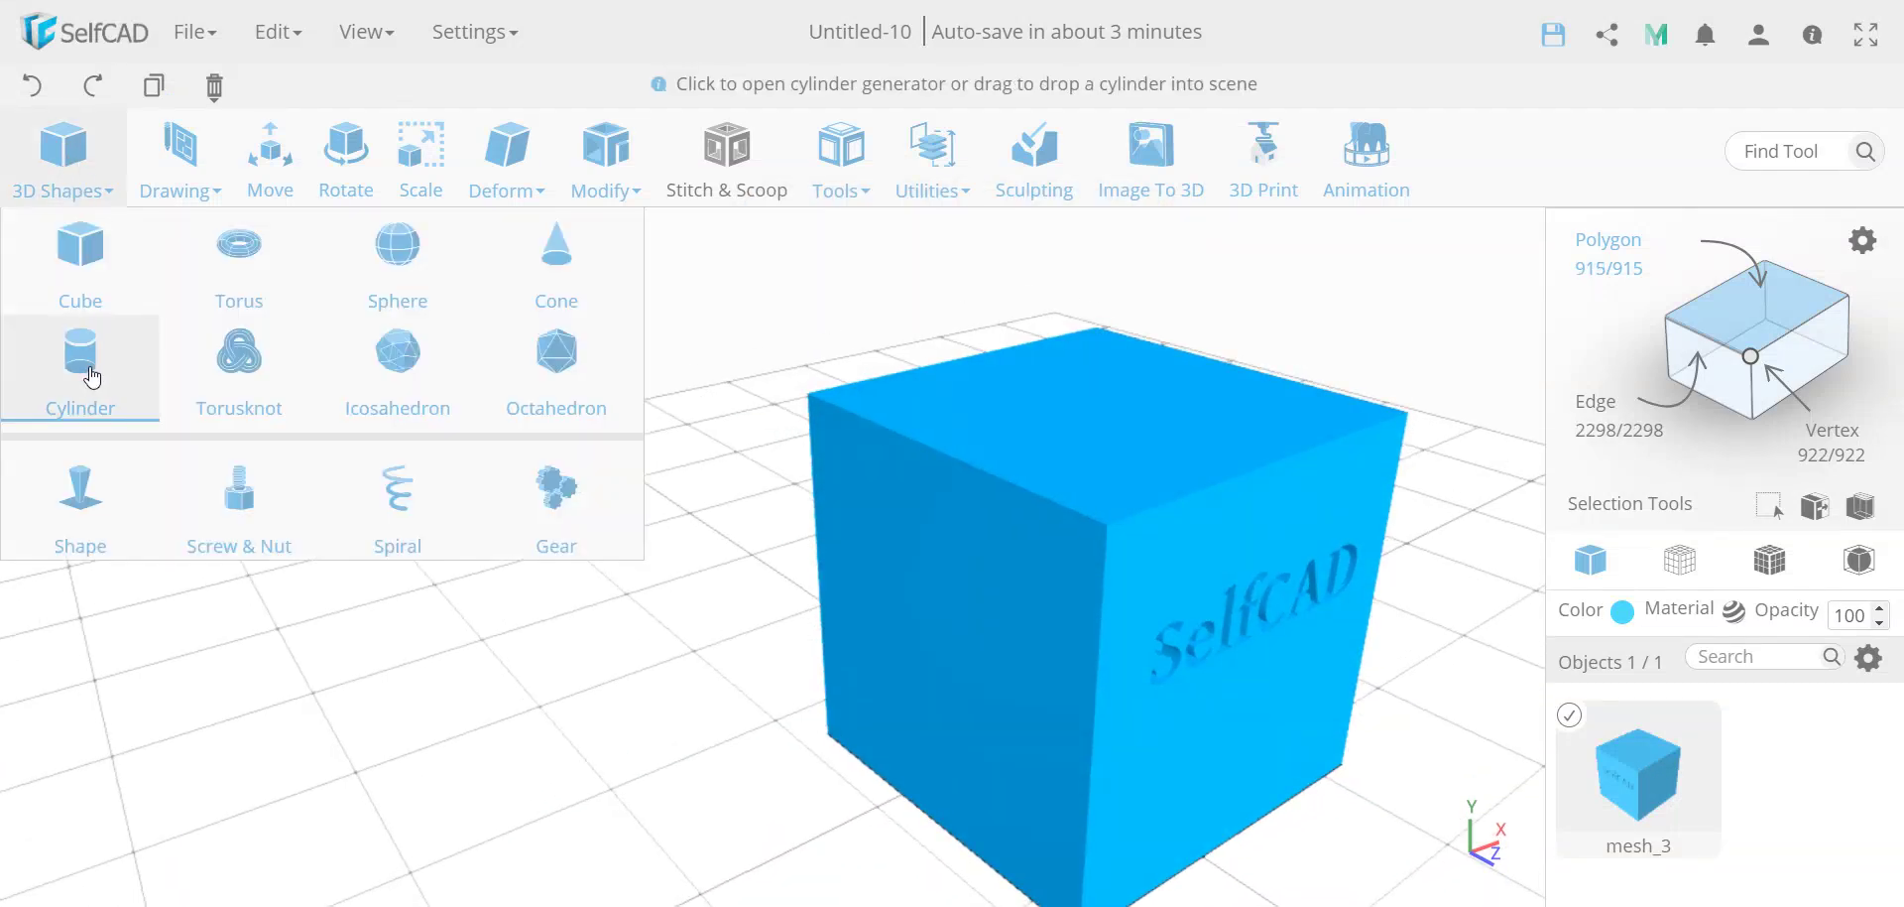
drag(89, 375, 497, 651)
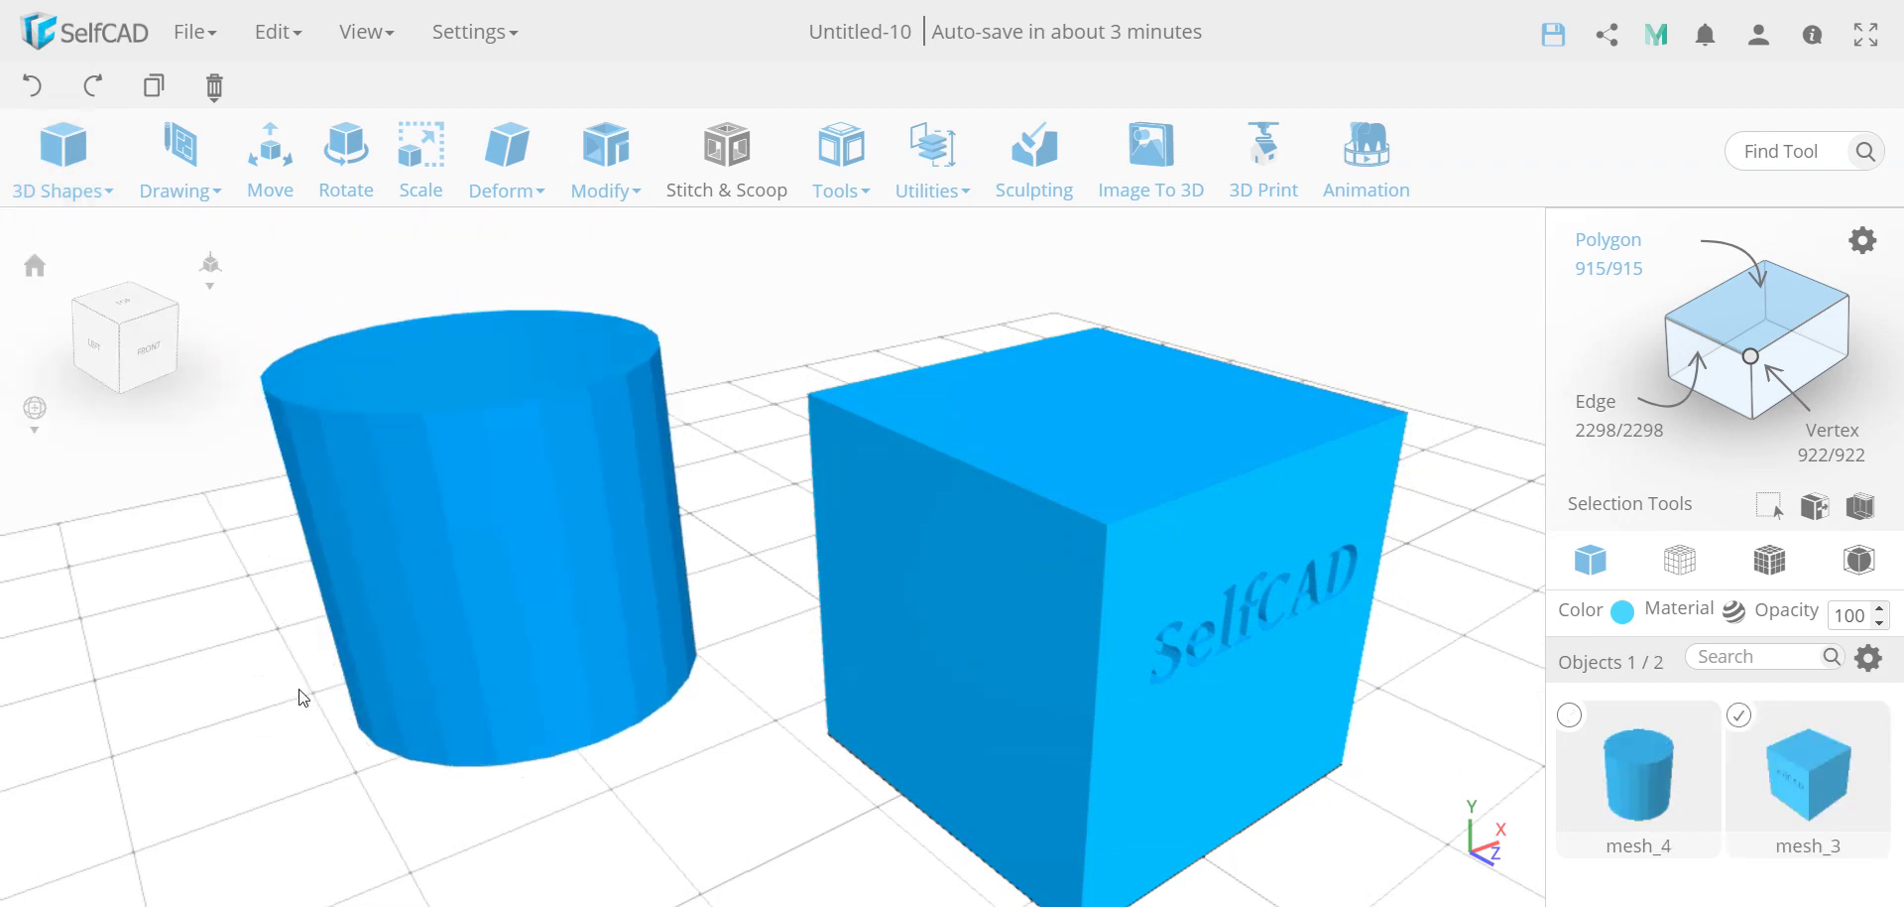
right_drag(302, 697, 289, 666)
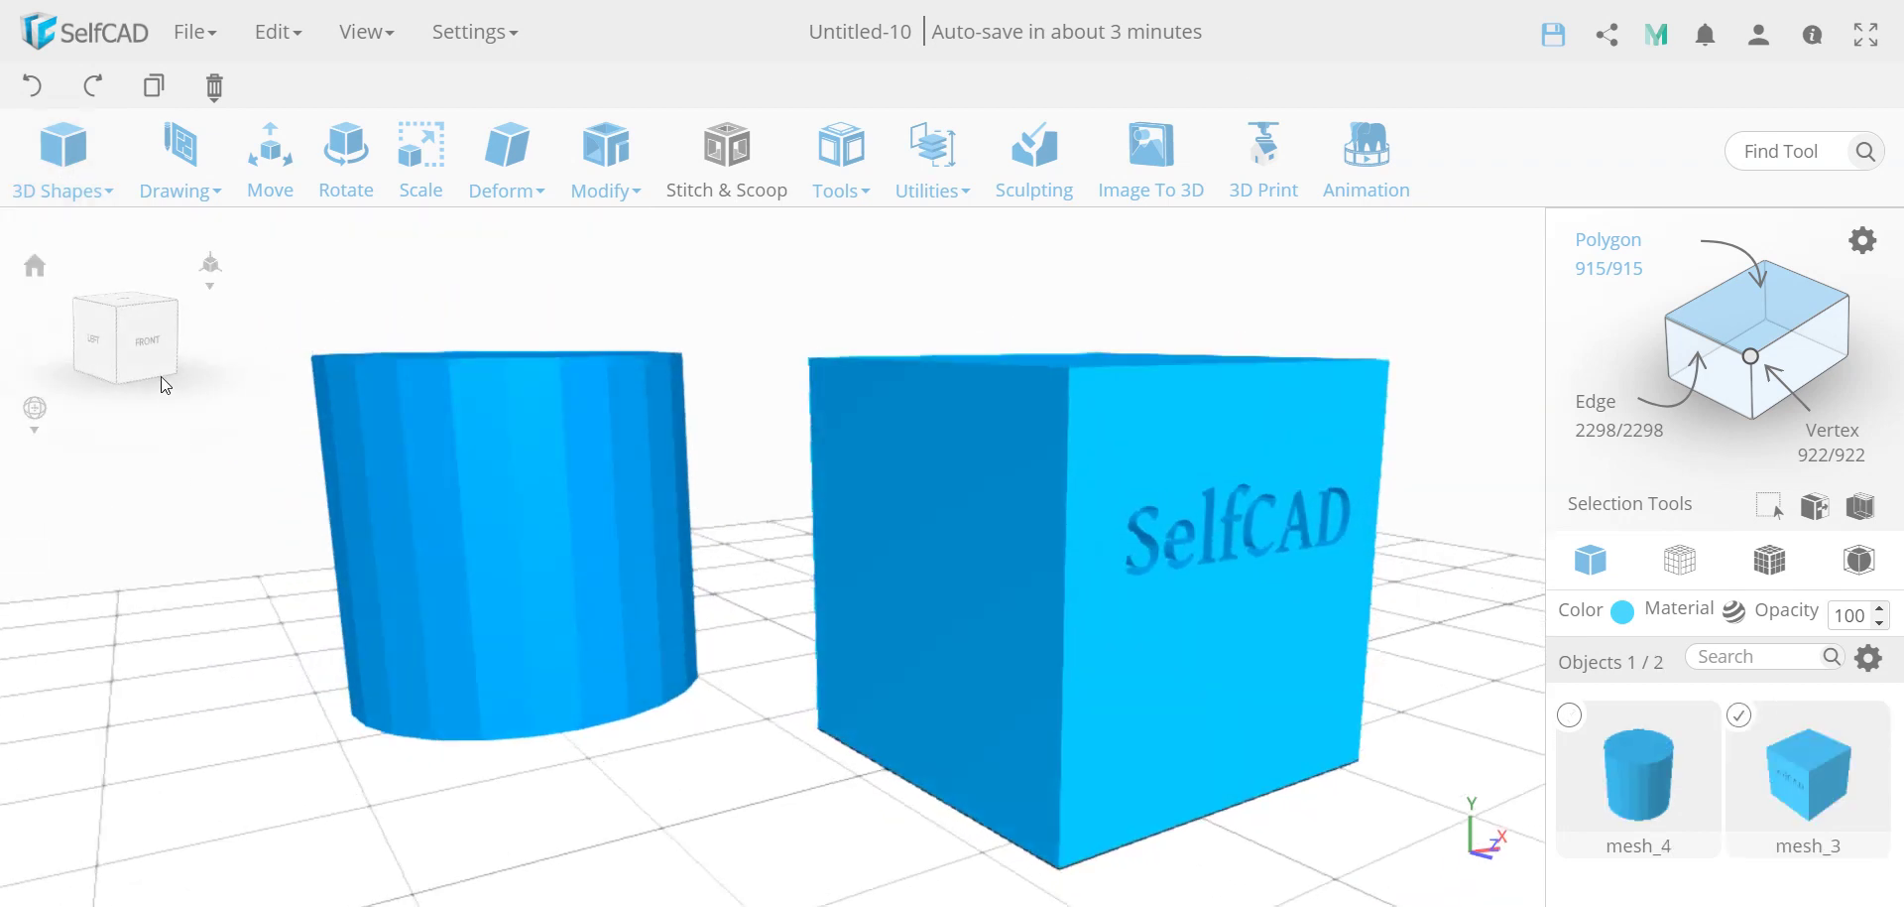
Wrap a 'SelfCAD' text sketch onto the cylinder's curved side using 3D Sketch
click(180, 158)
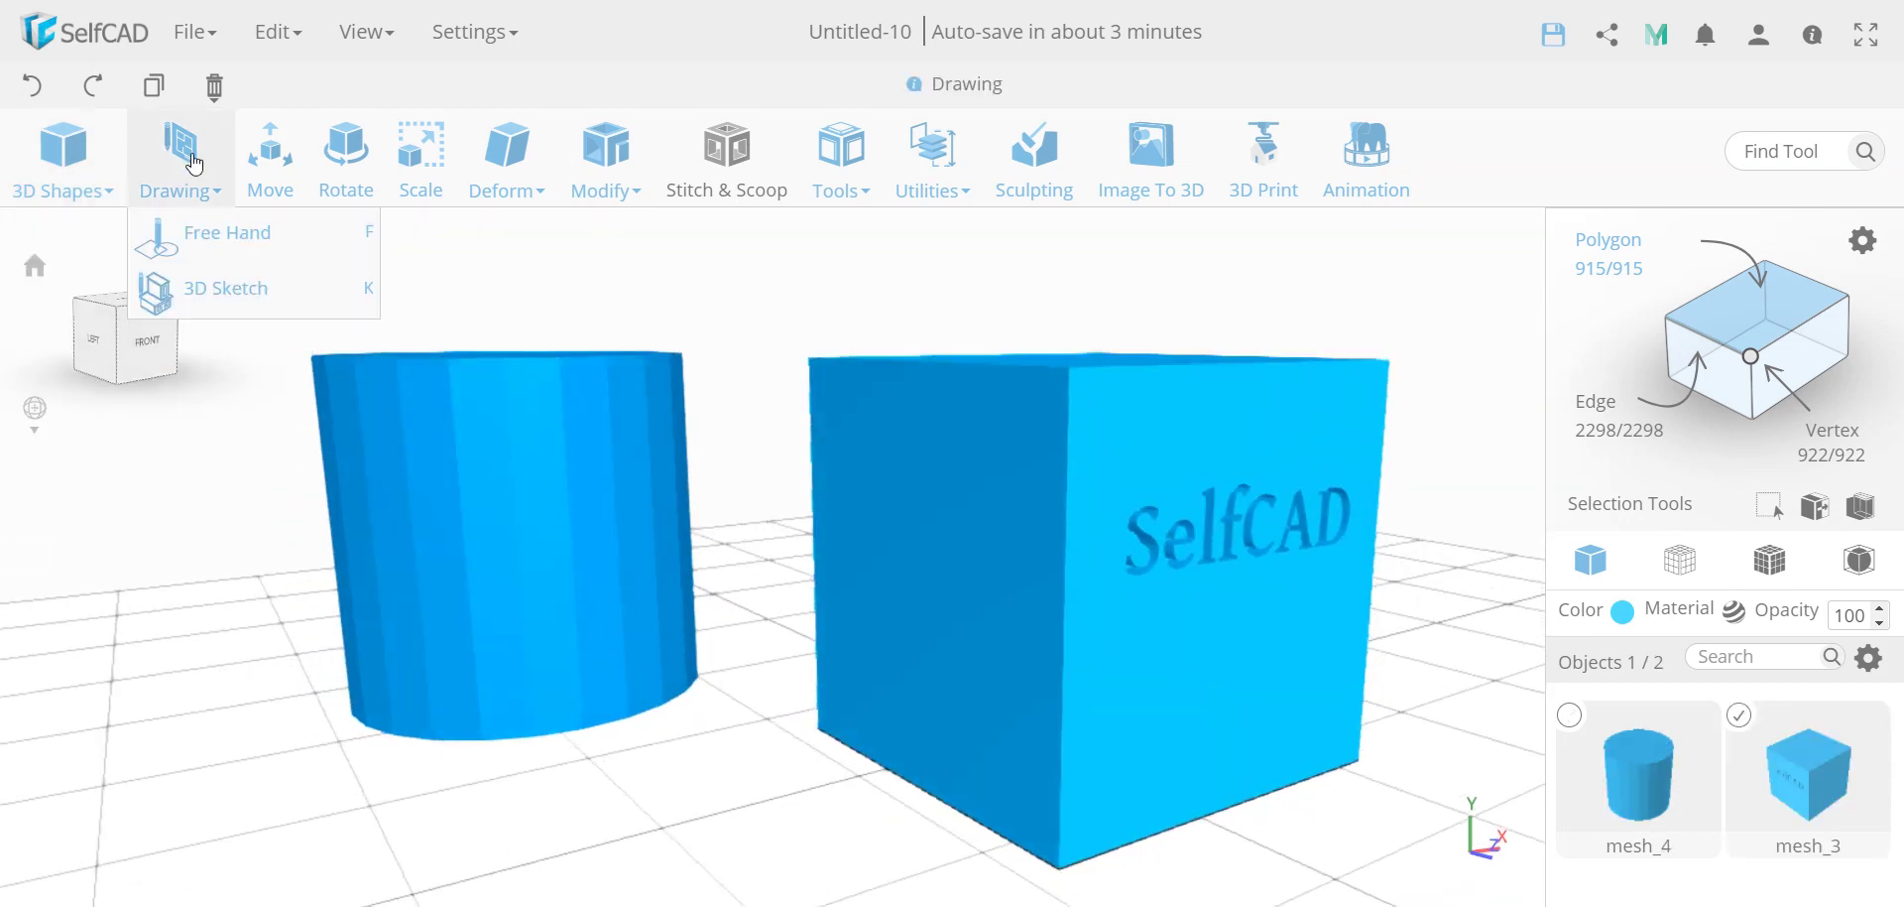
click(219, 290)
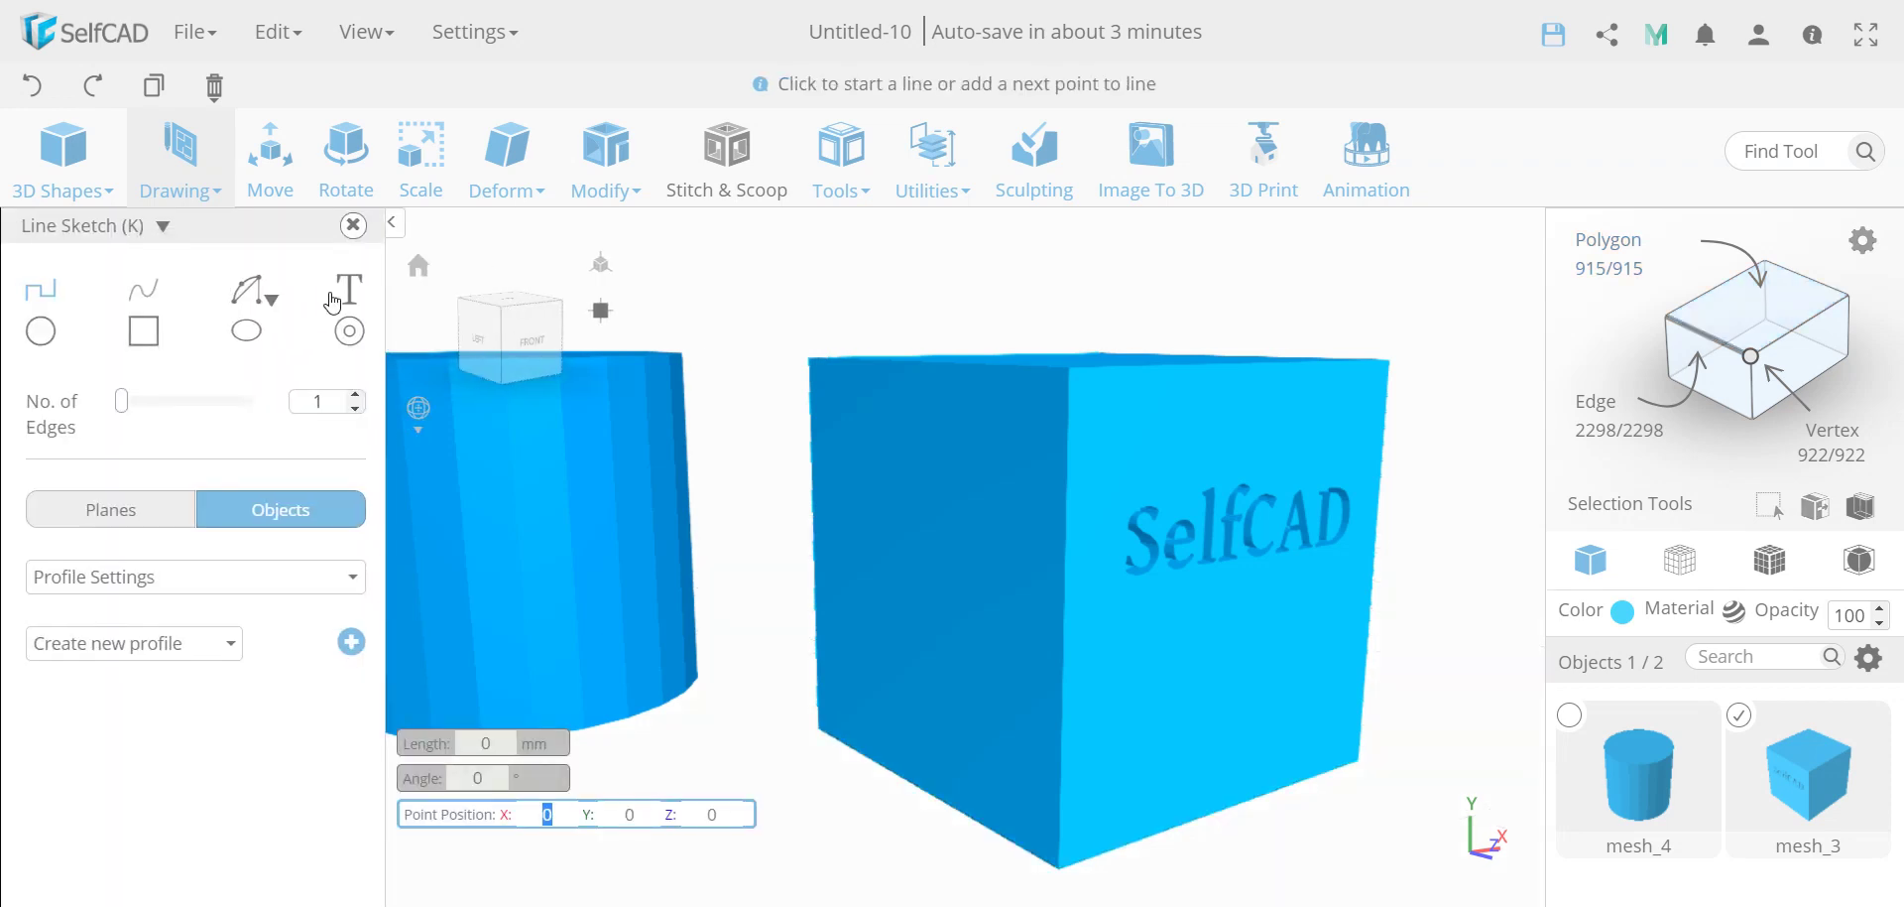
click(333, 301)
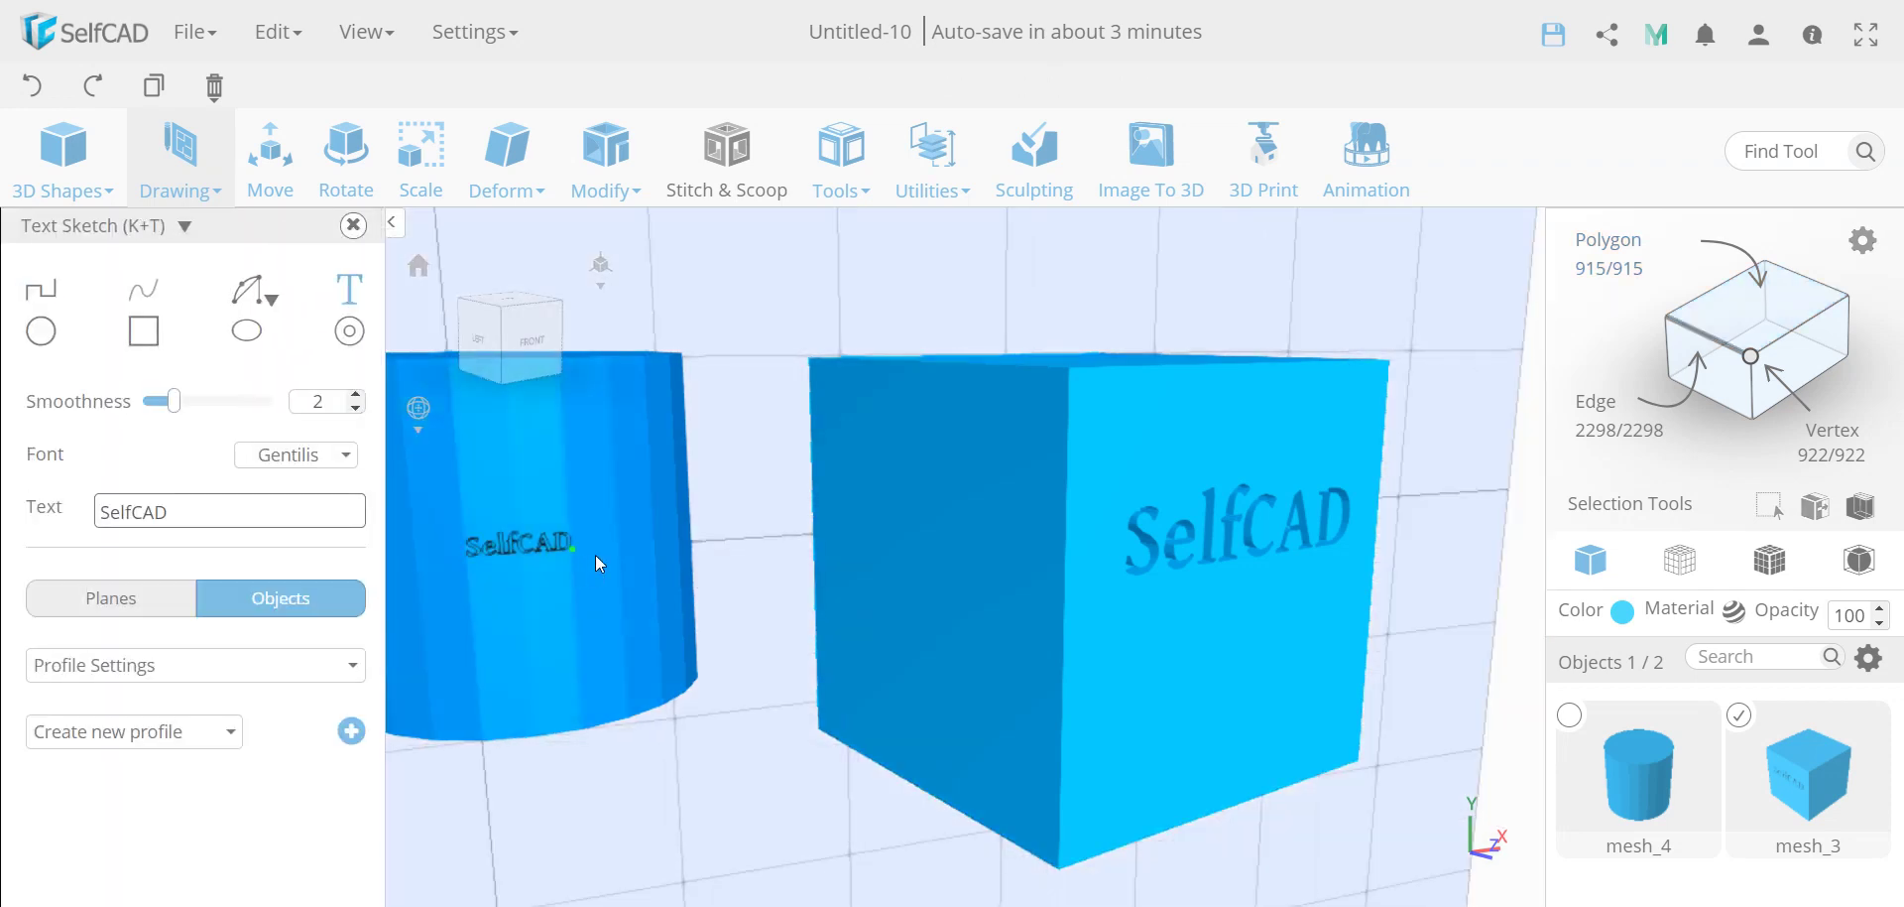
click(627, 547)
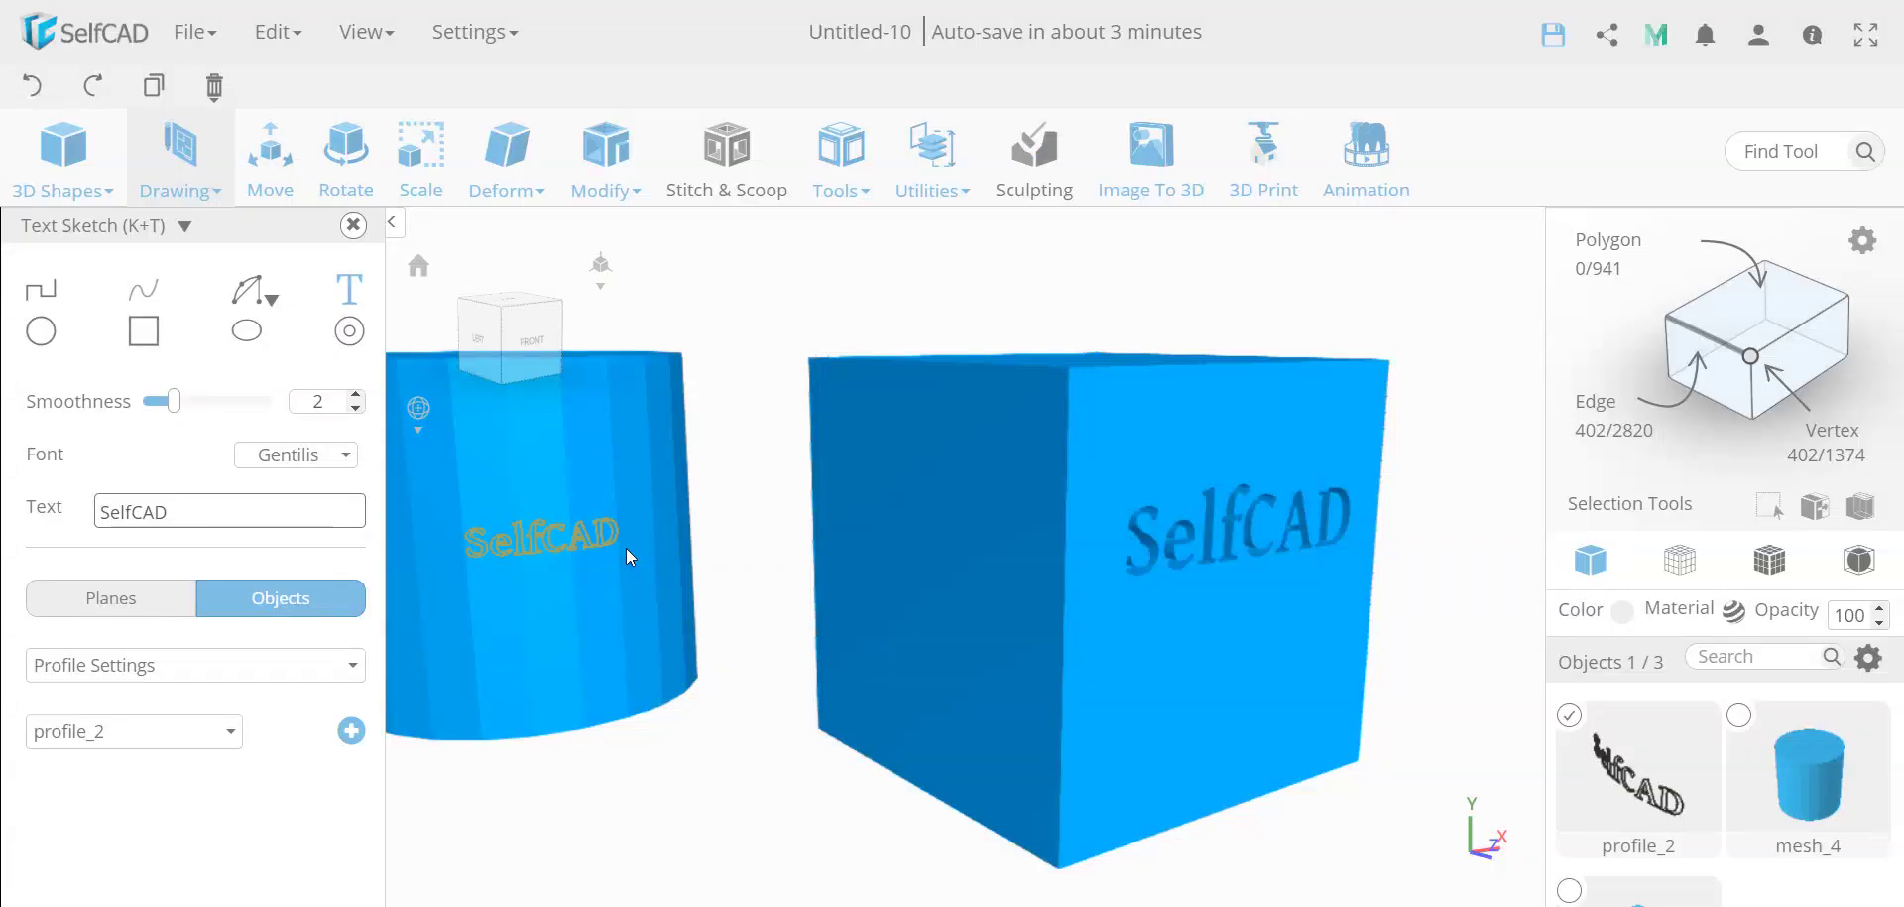
click(353, 227)
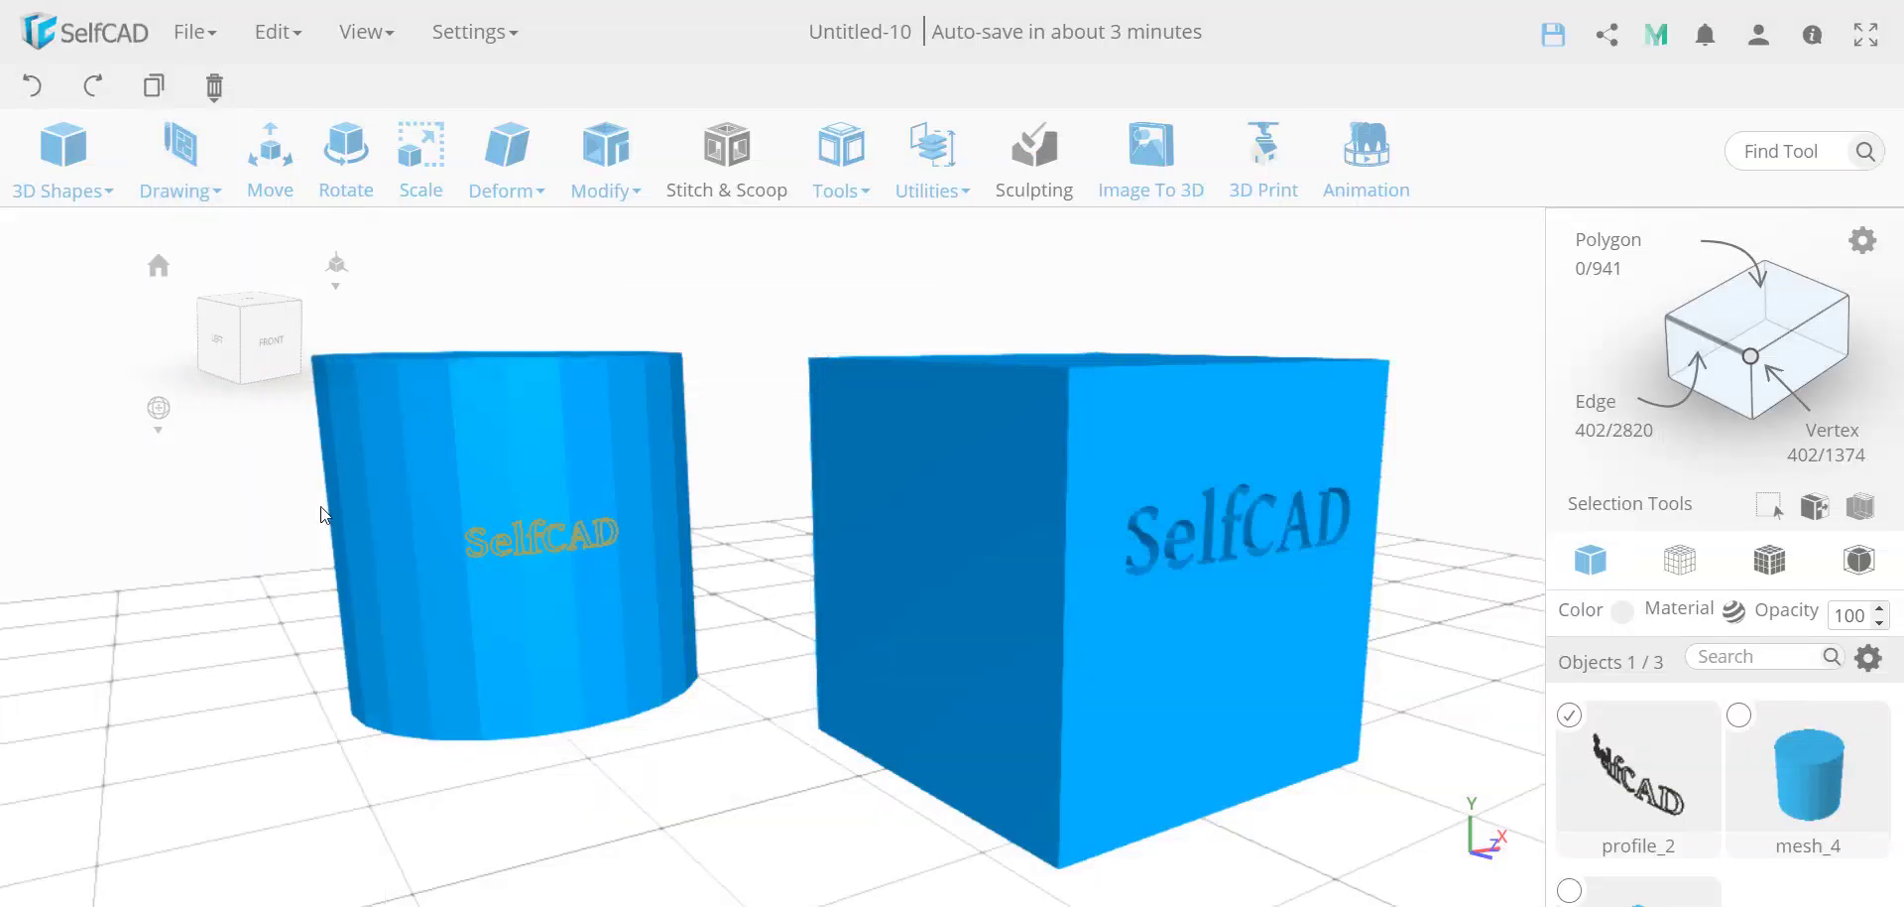
drag(281, 758, 537, 820)
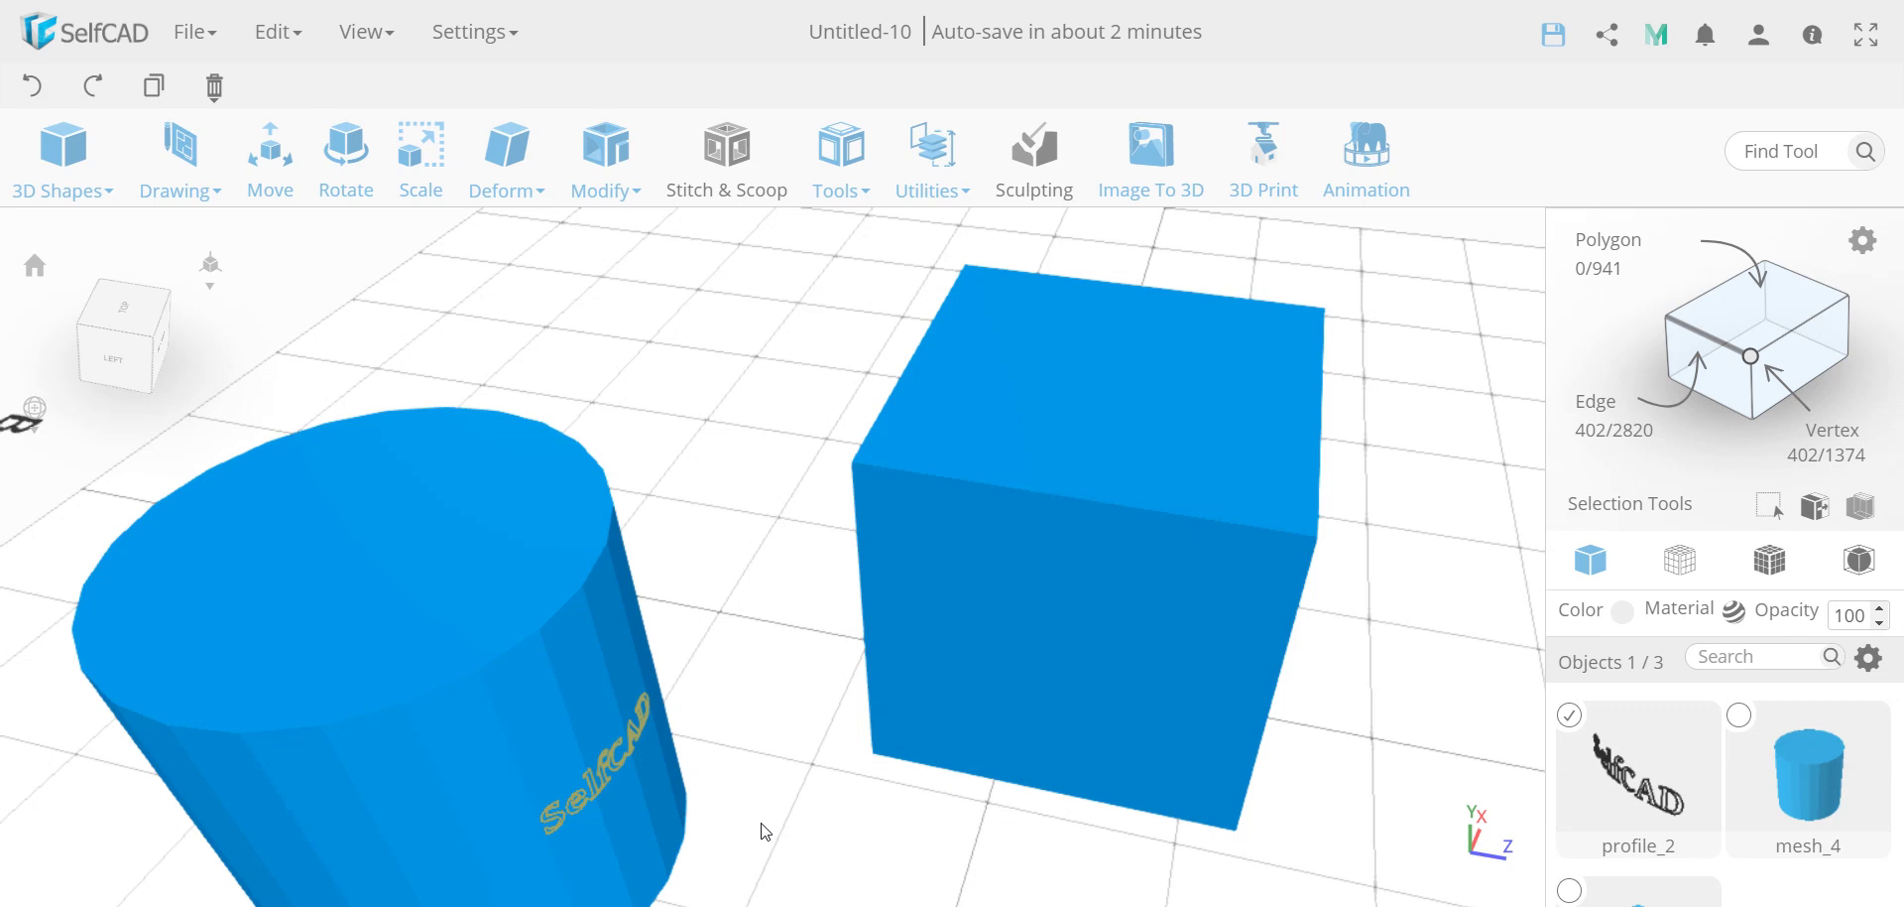
drag(766, 831, 568, 771)
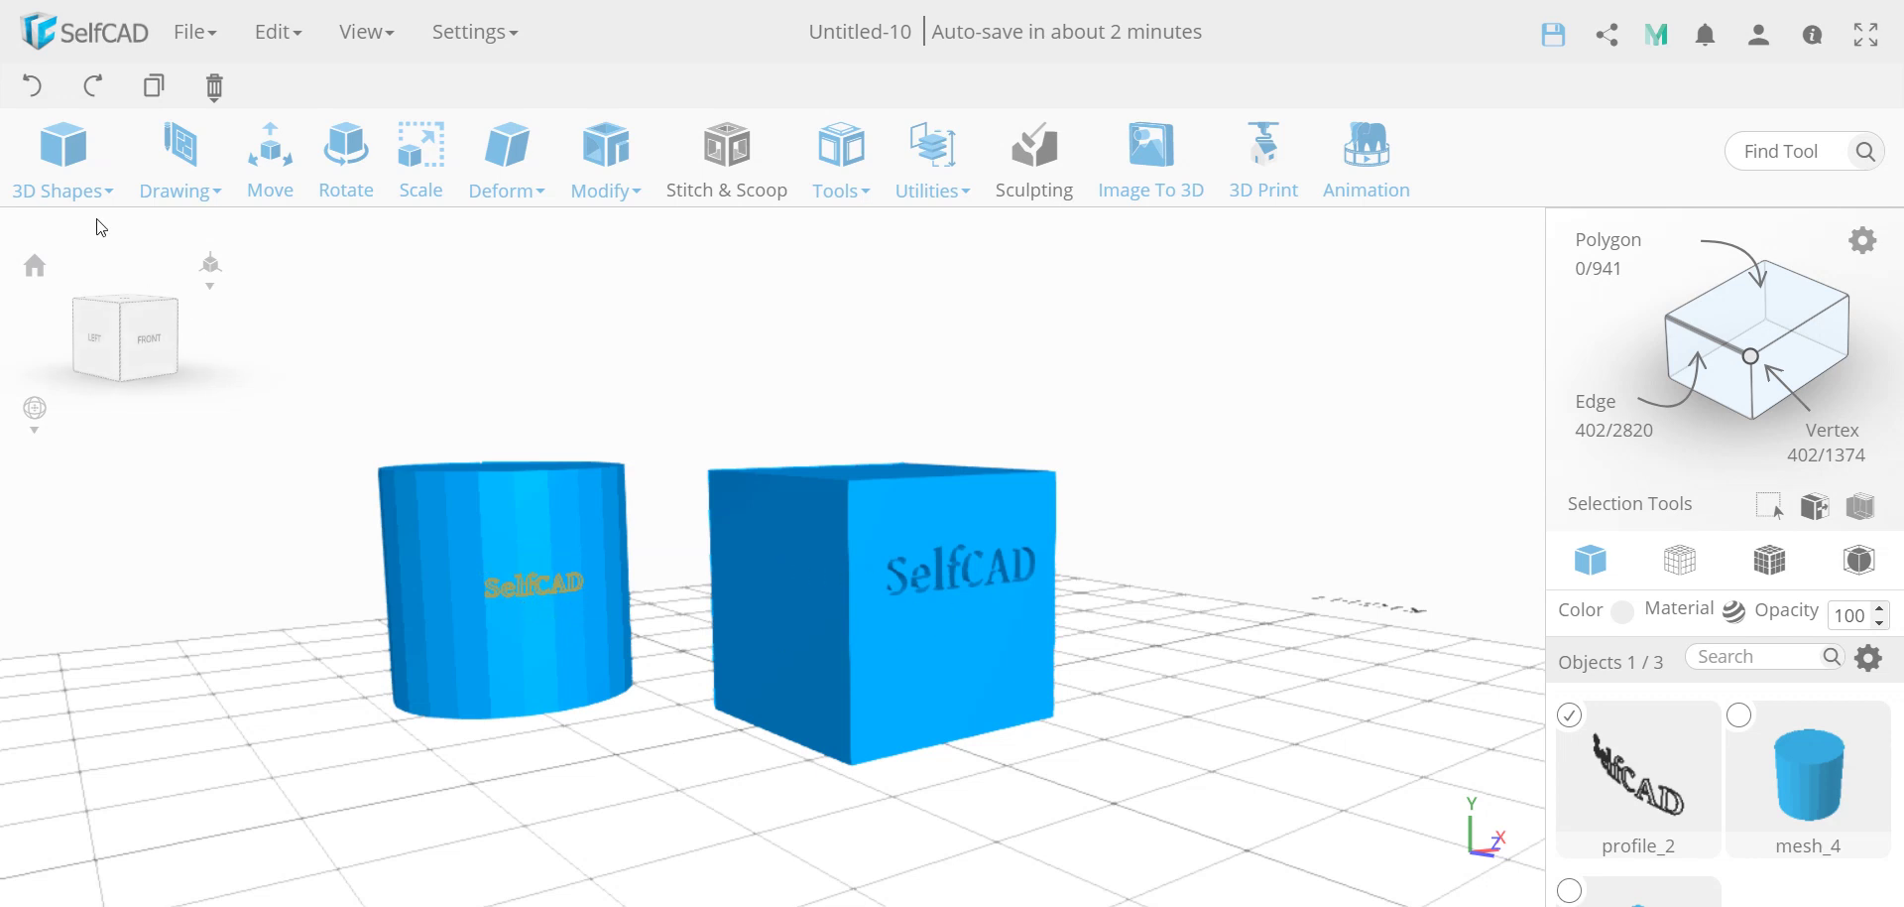
Stretch a larger 'SelfCAD' text outline across the upper cylinder surface with 3D Sketch
click(181, 159)
click(219, 294)
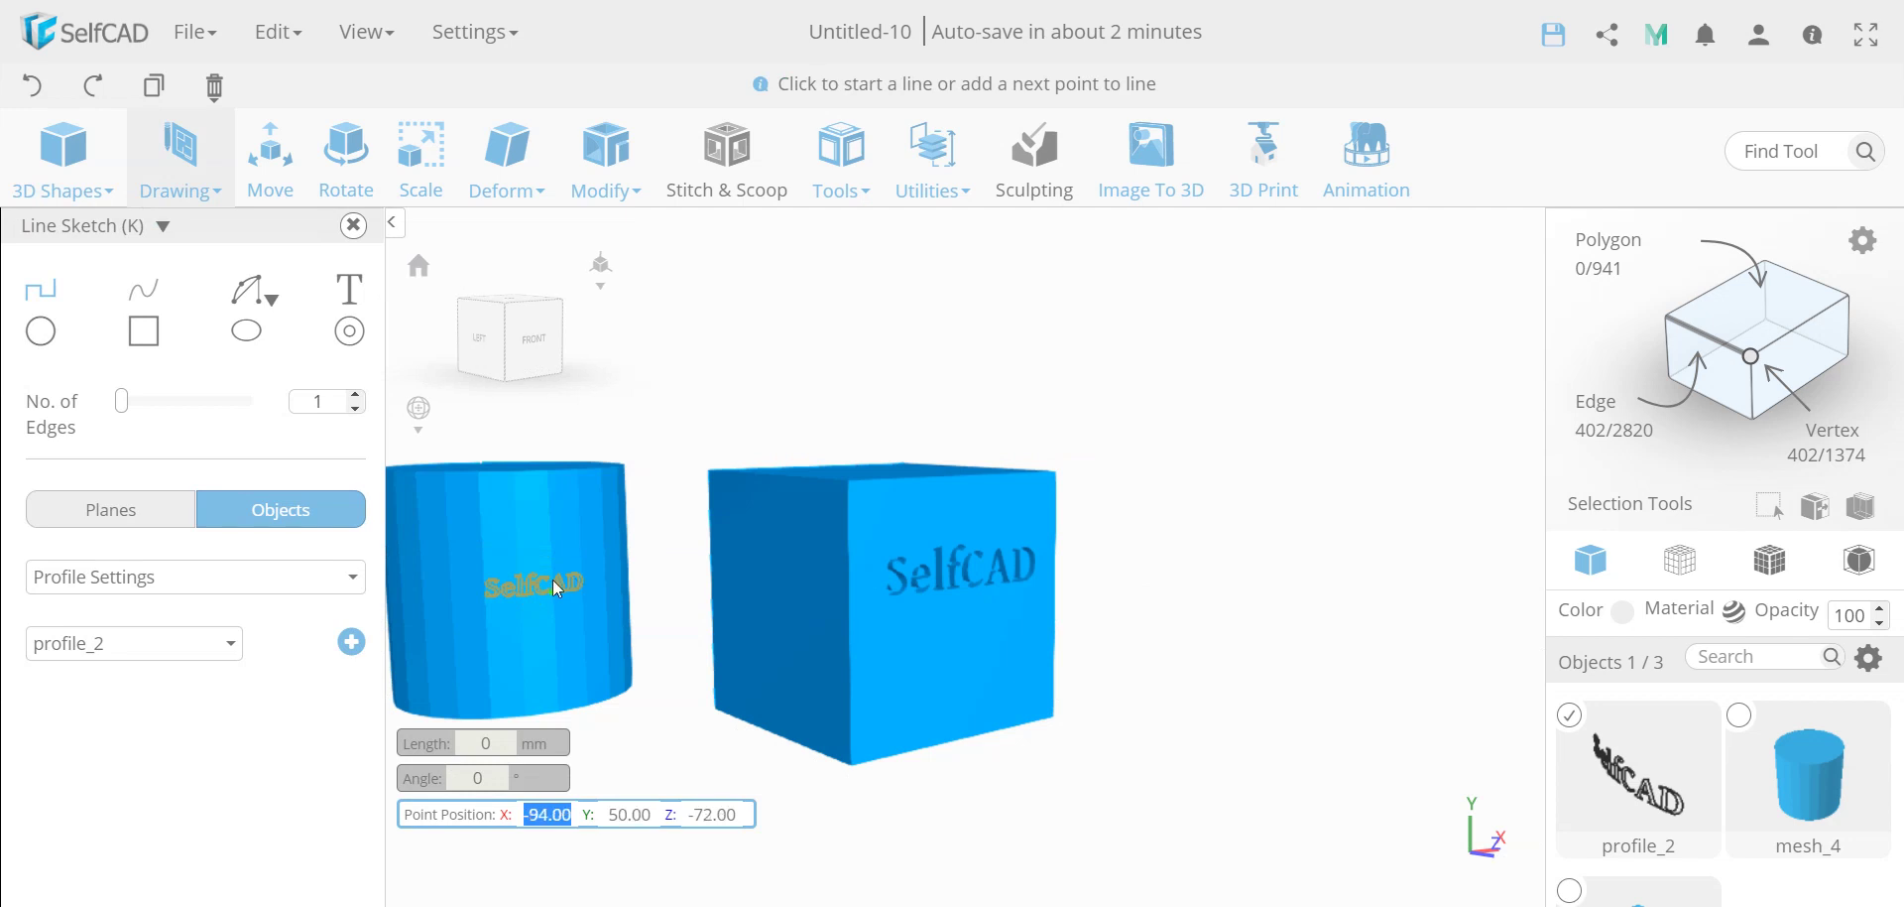
click(349, 289)
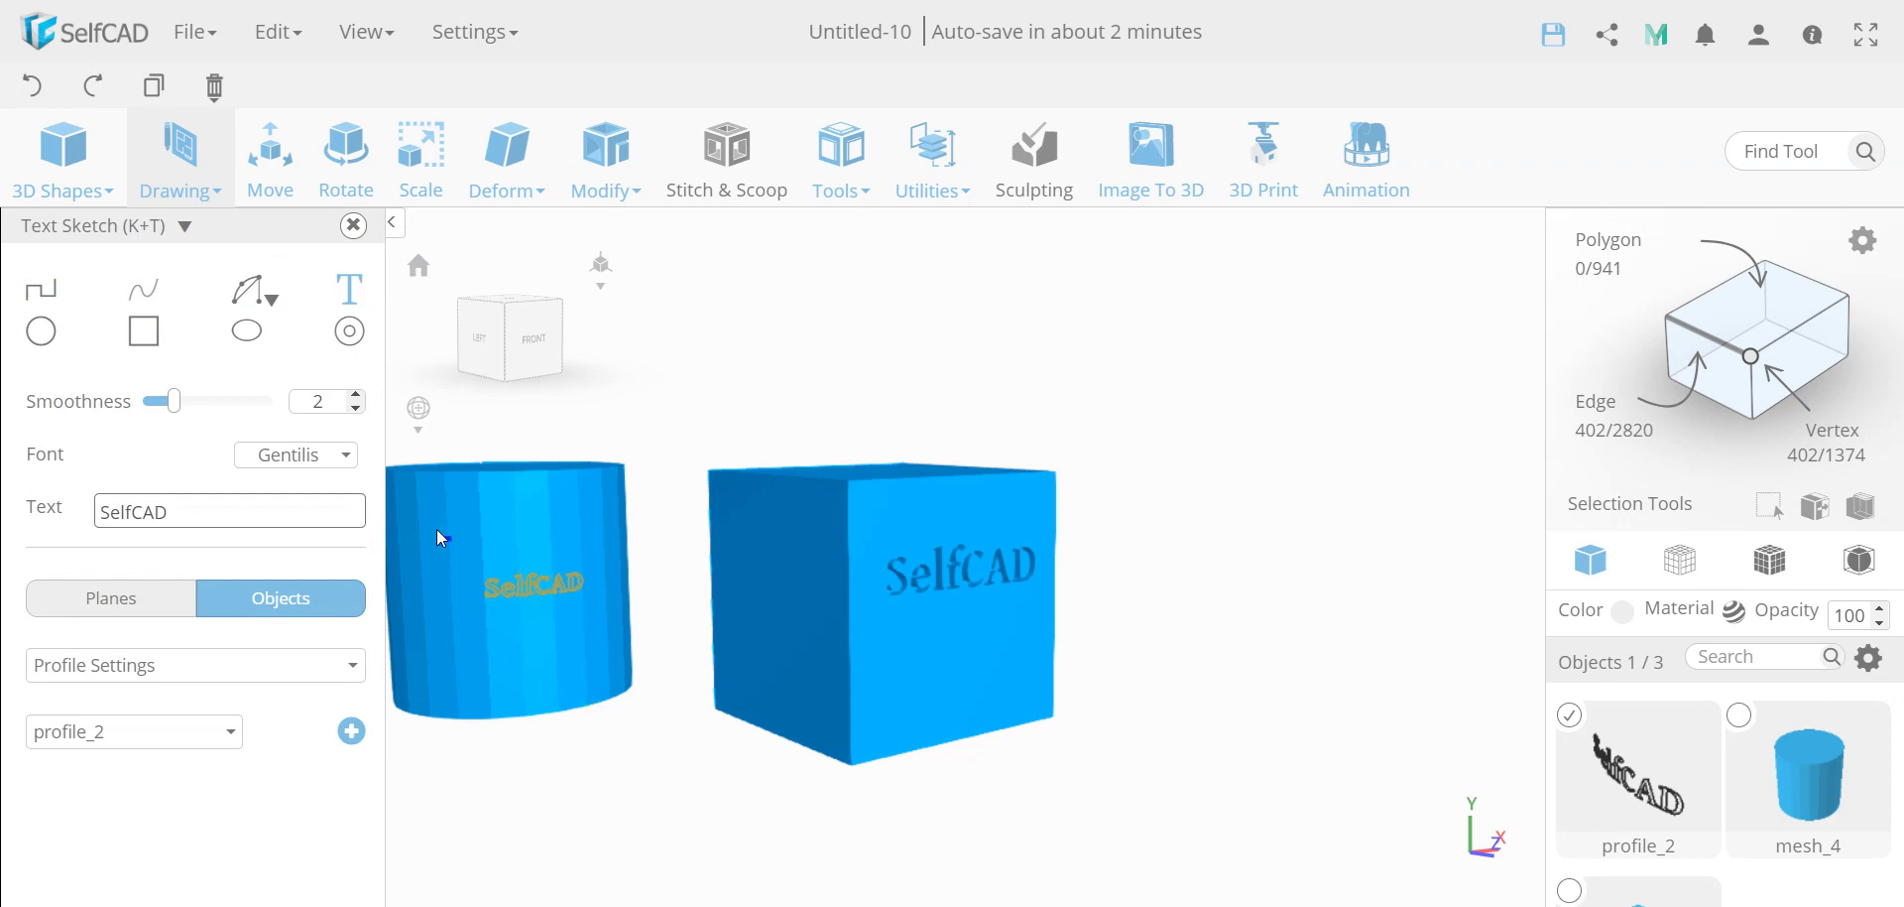
drag(429, 527, 610, 519)
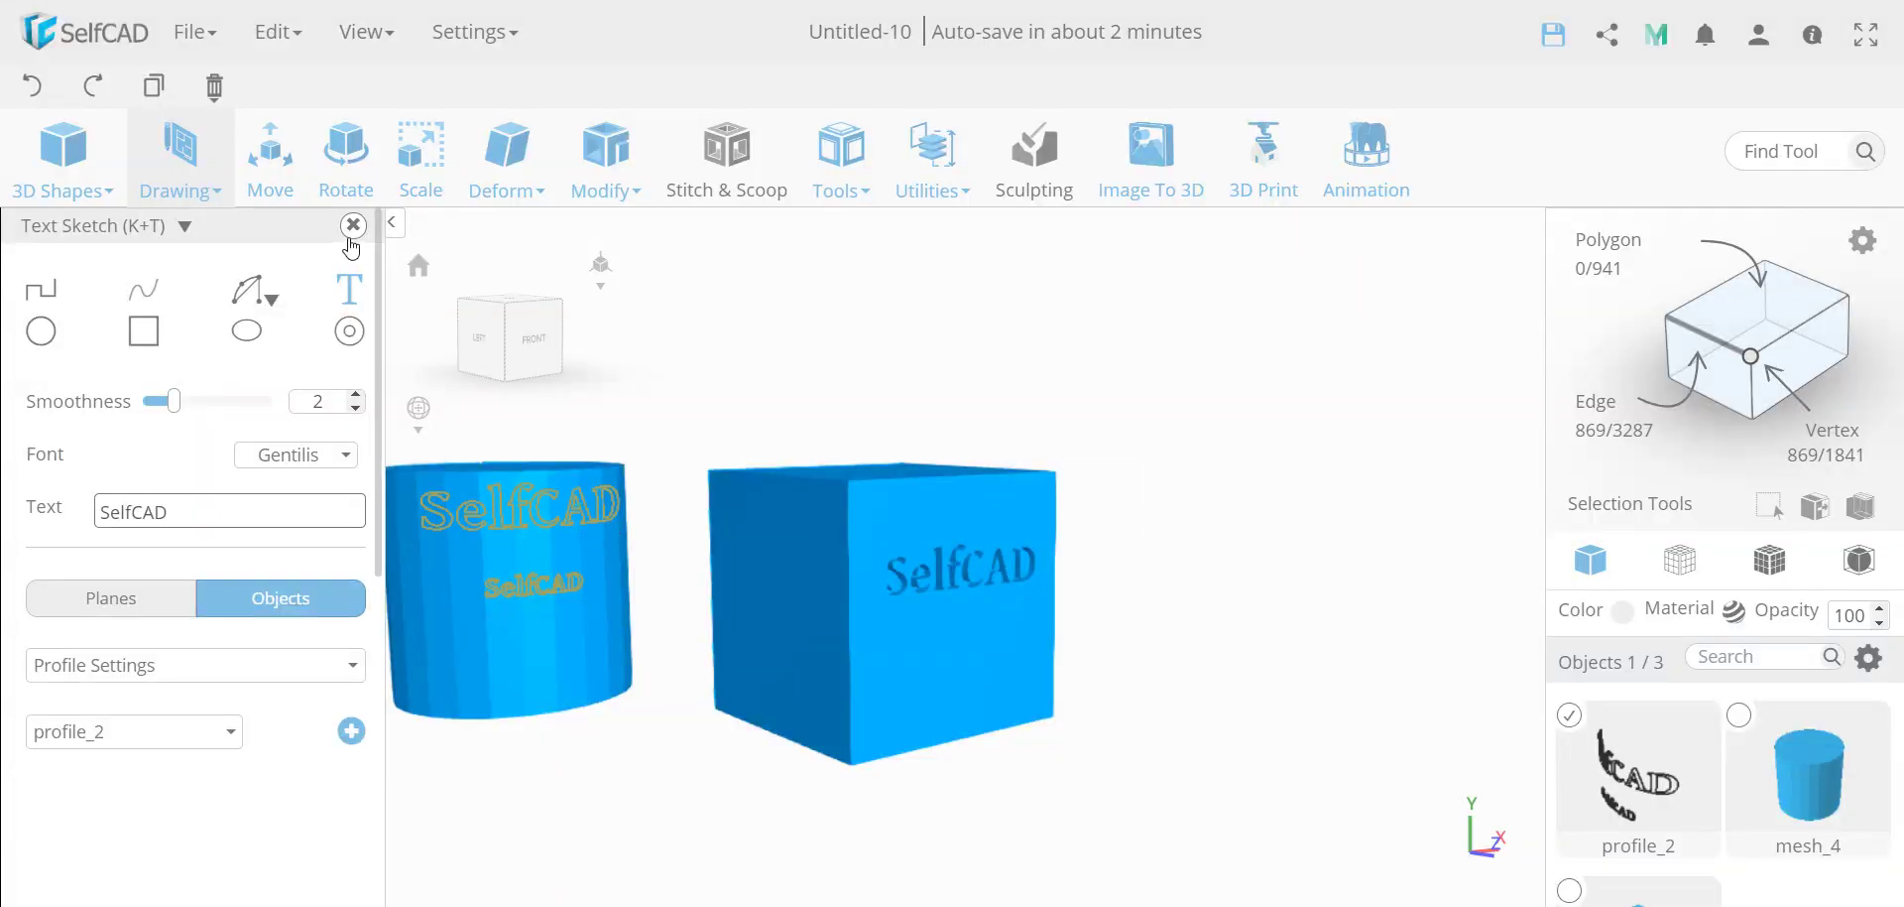
click(353, 225)
drag(252, 712, 208, 723)
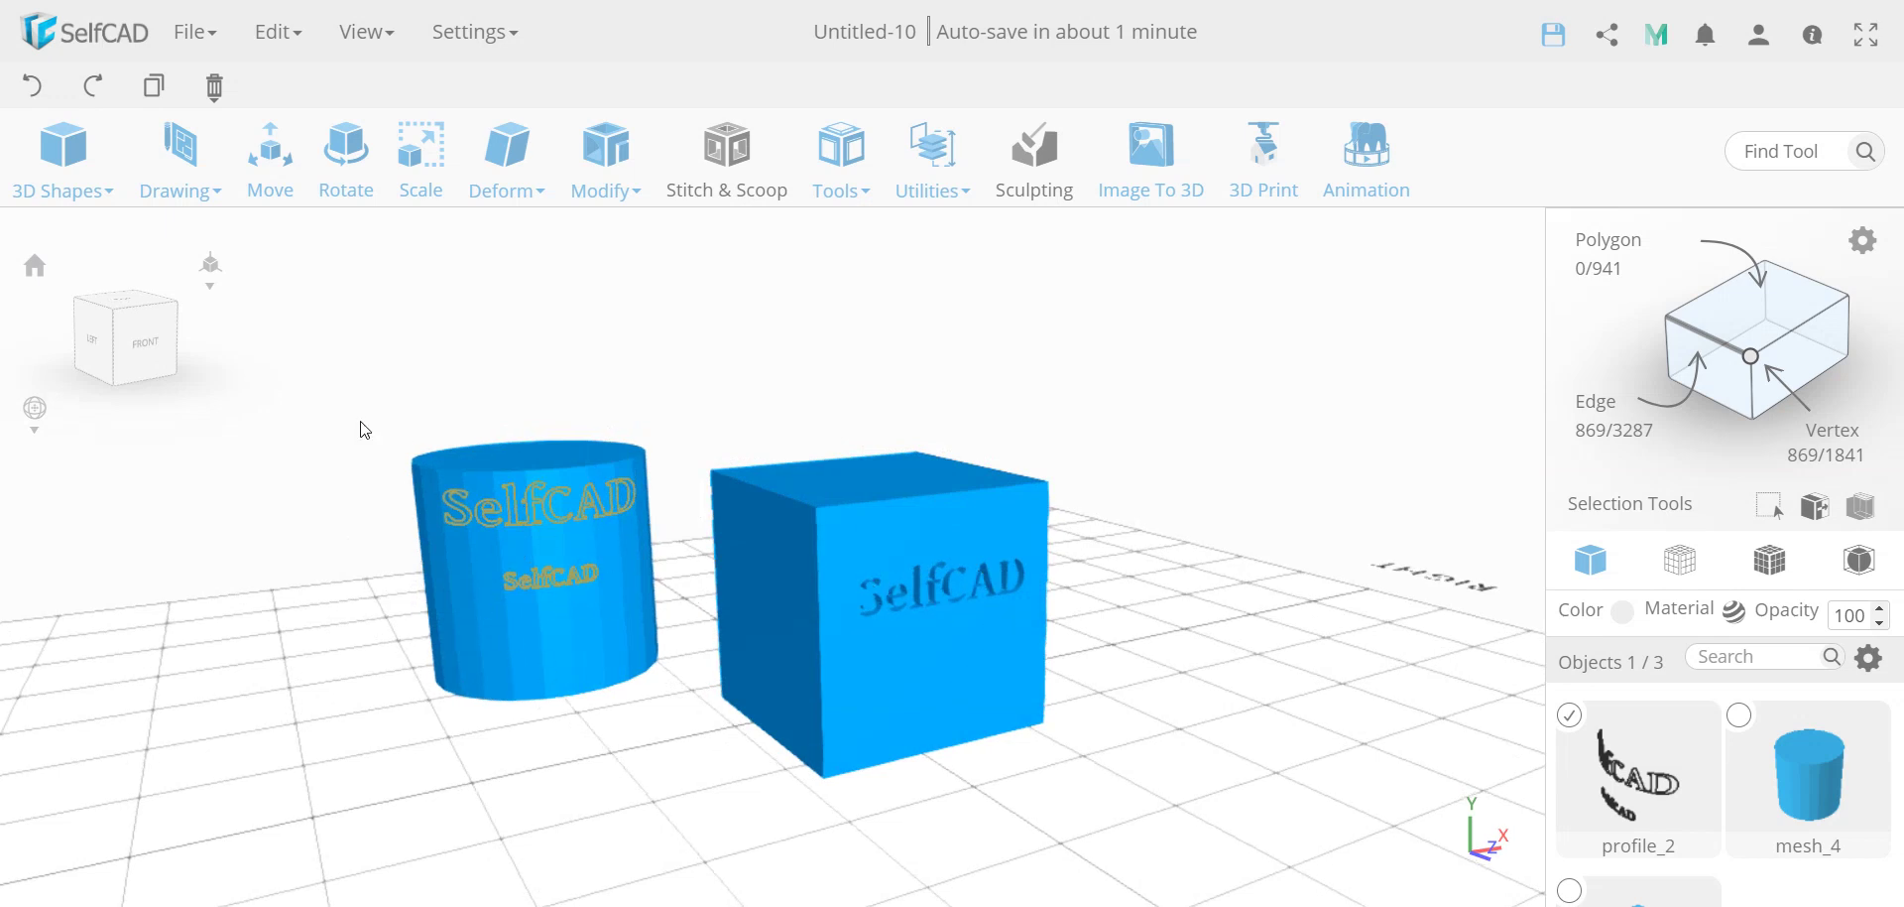
Delete all objects from the scene
mouse_move(214, 87)
click(243, 156)
click(865, 577)
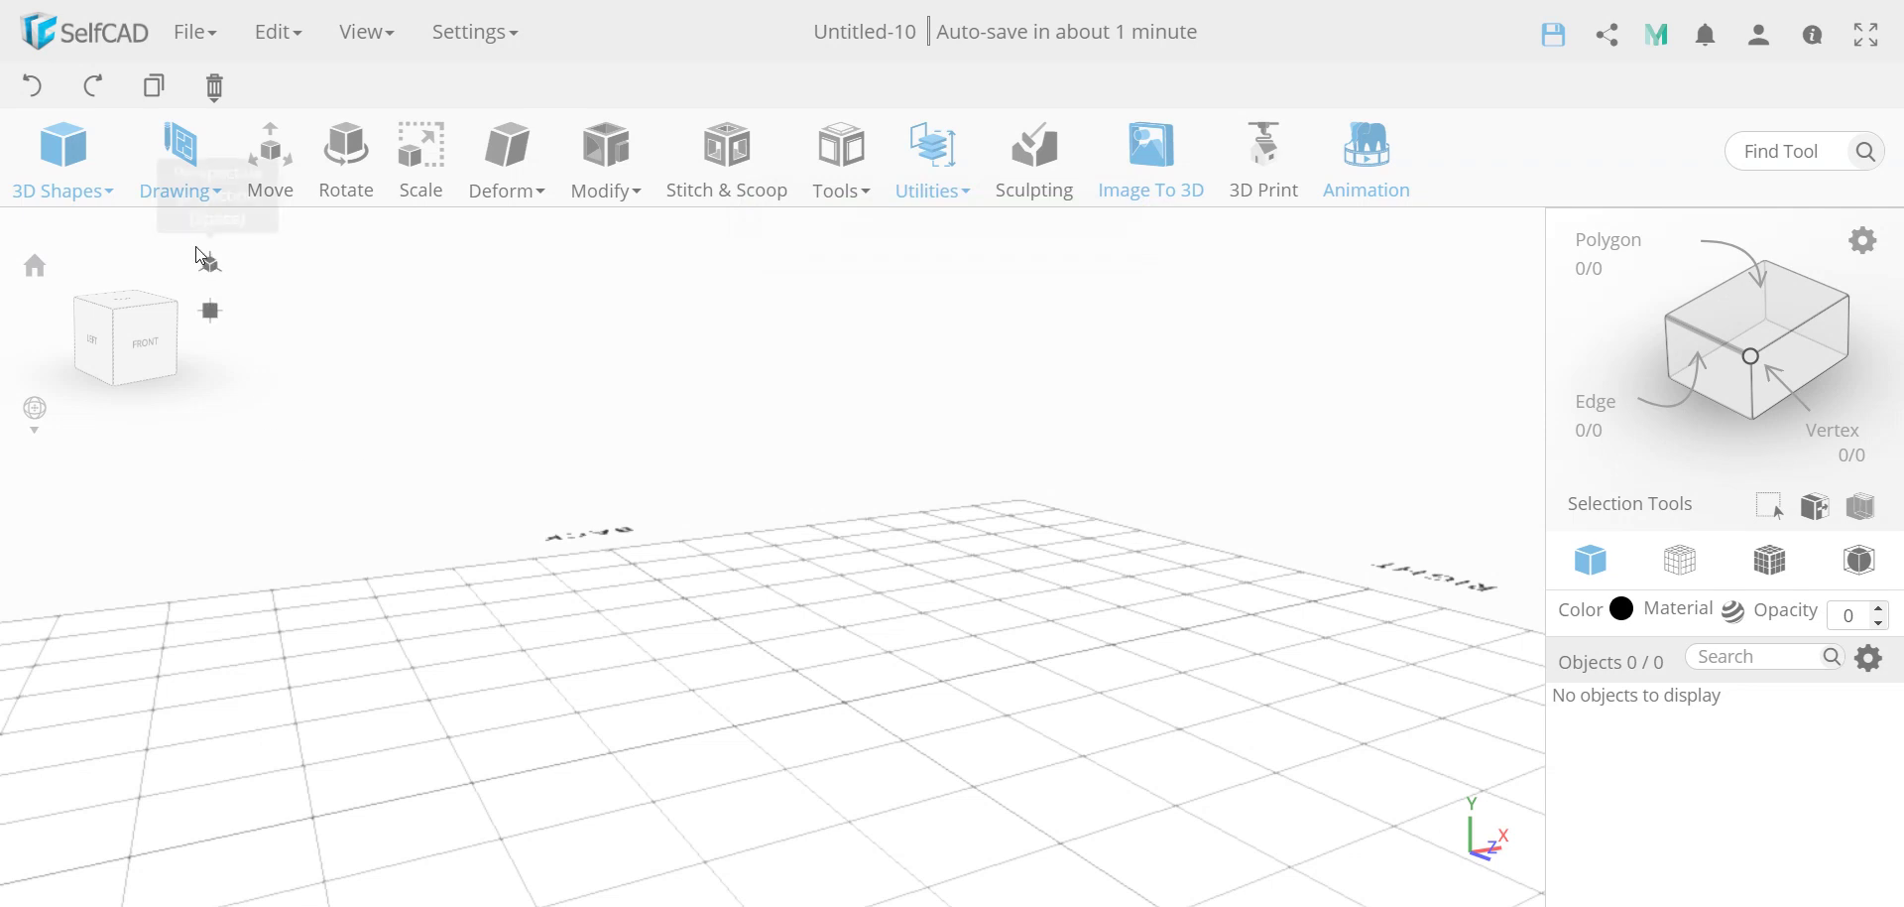
Lay out 'SelfCAD' as Free Hand text with height 20 on the grid
click(182, 159)
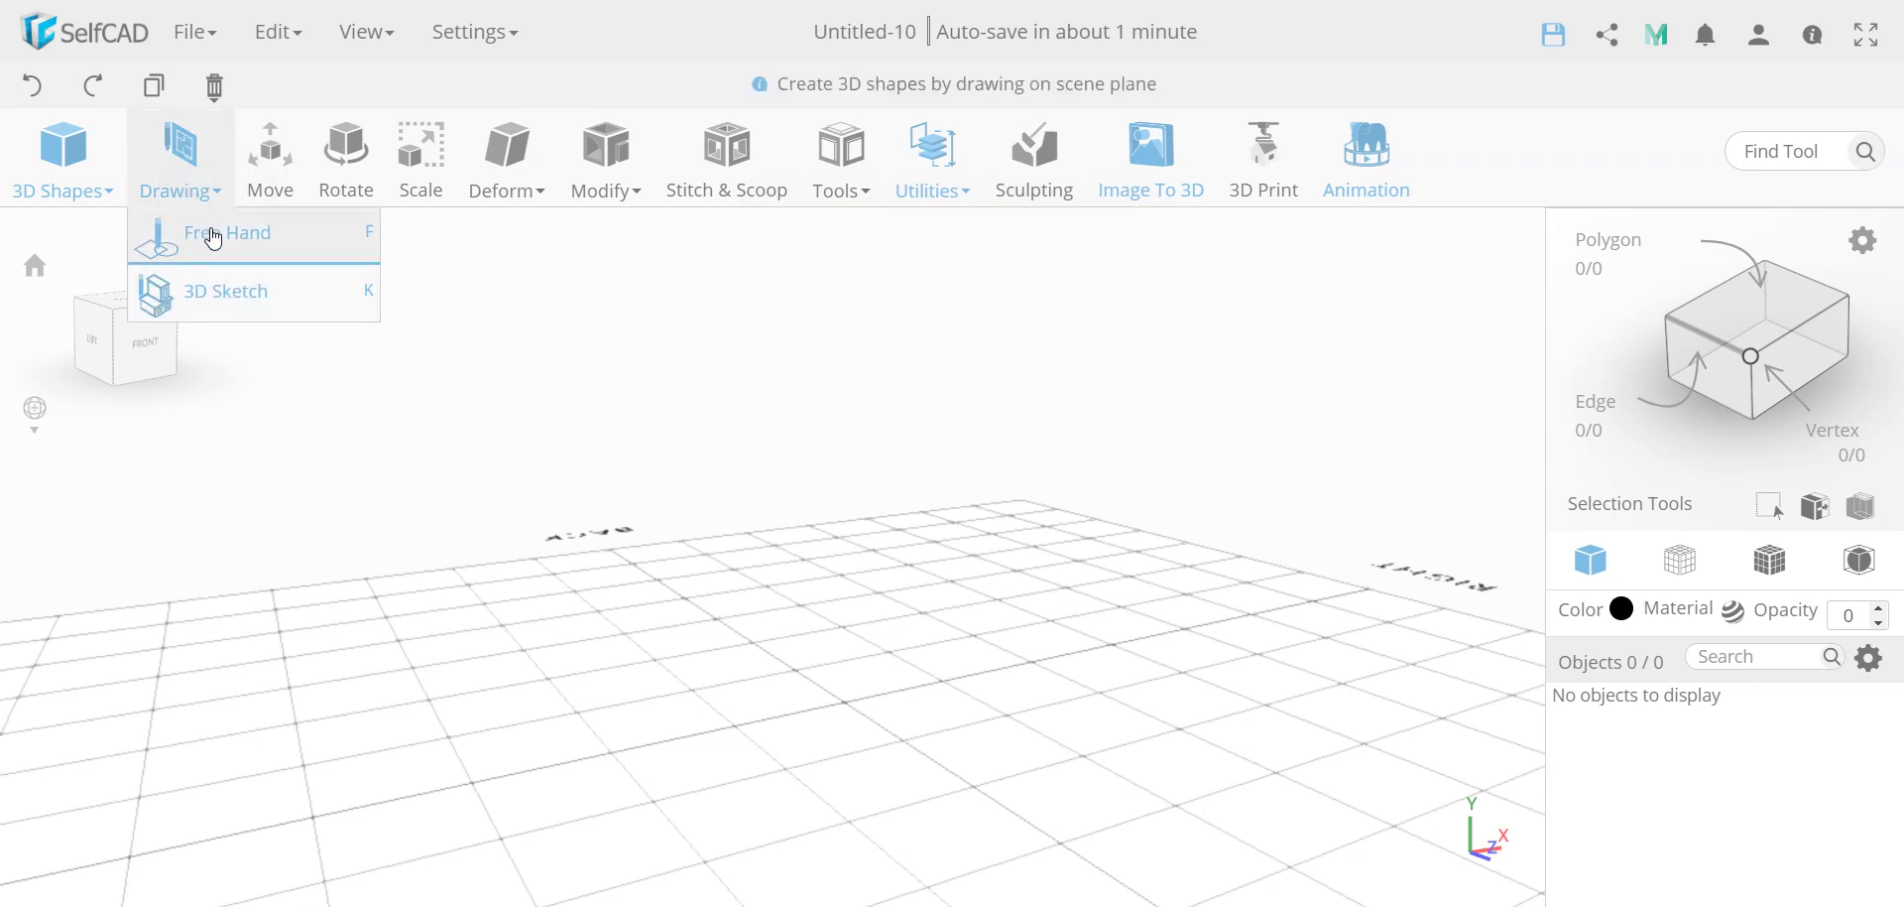
click(214, 240)
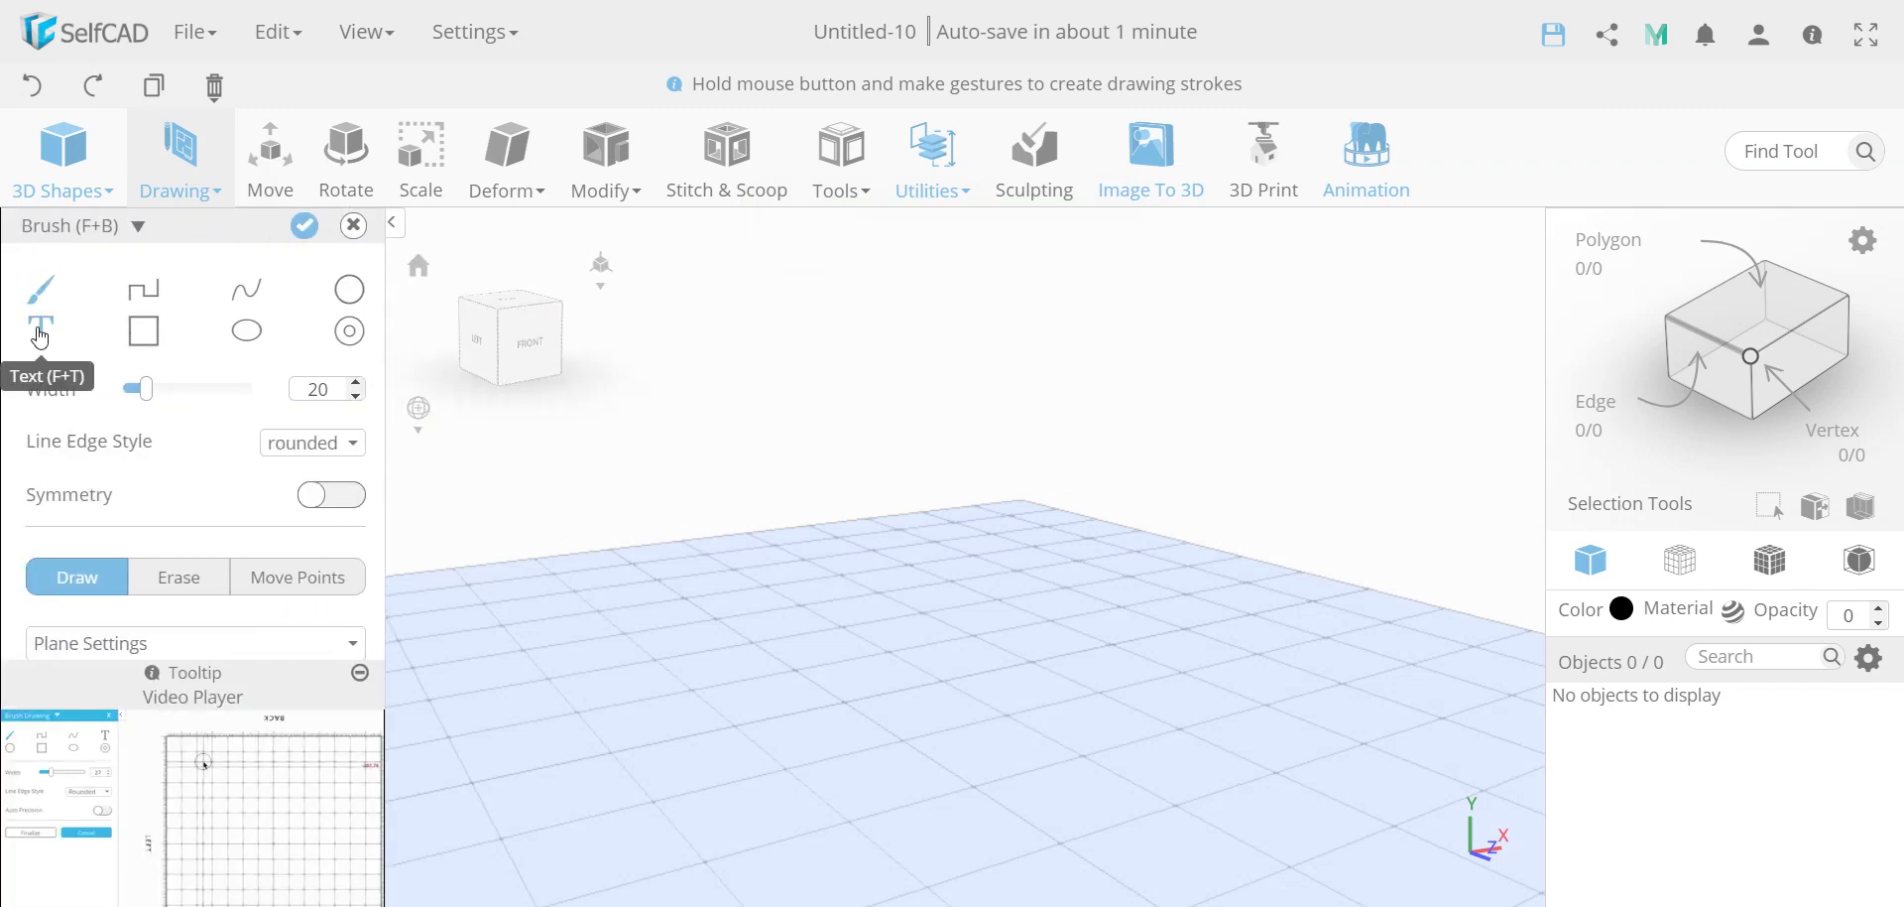
click(39, 333)
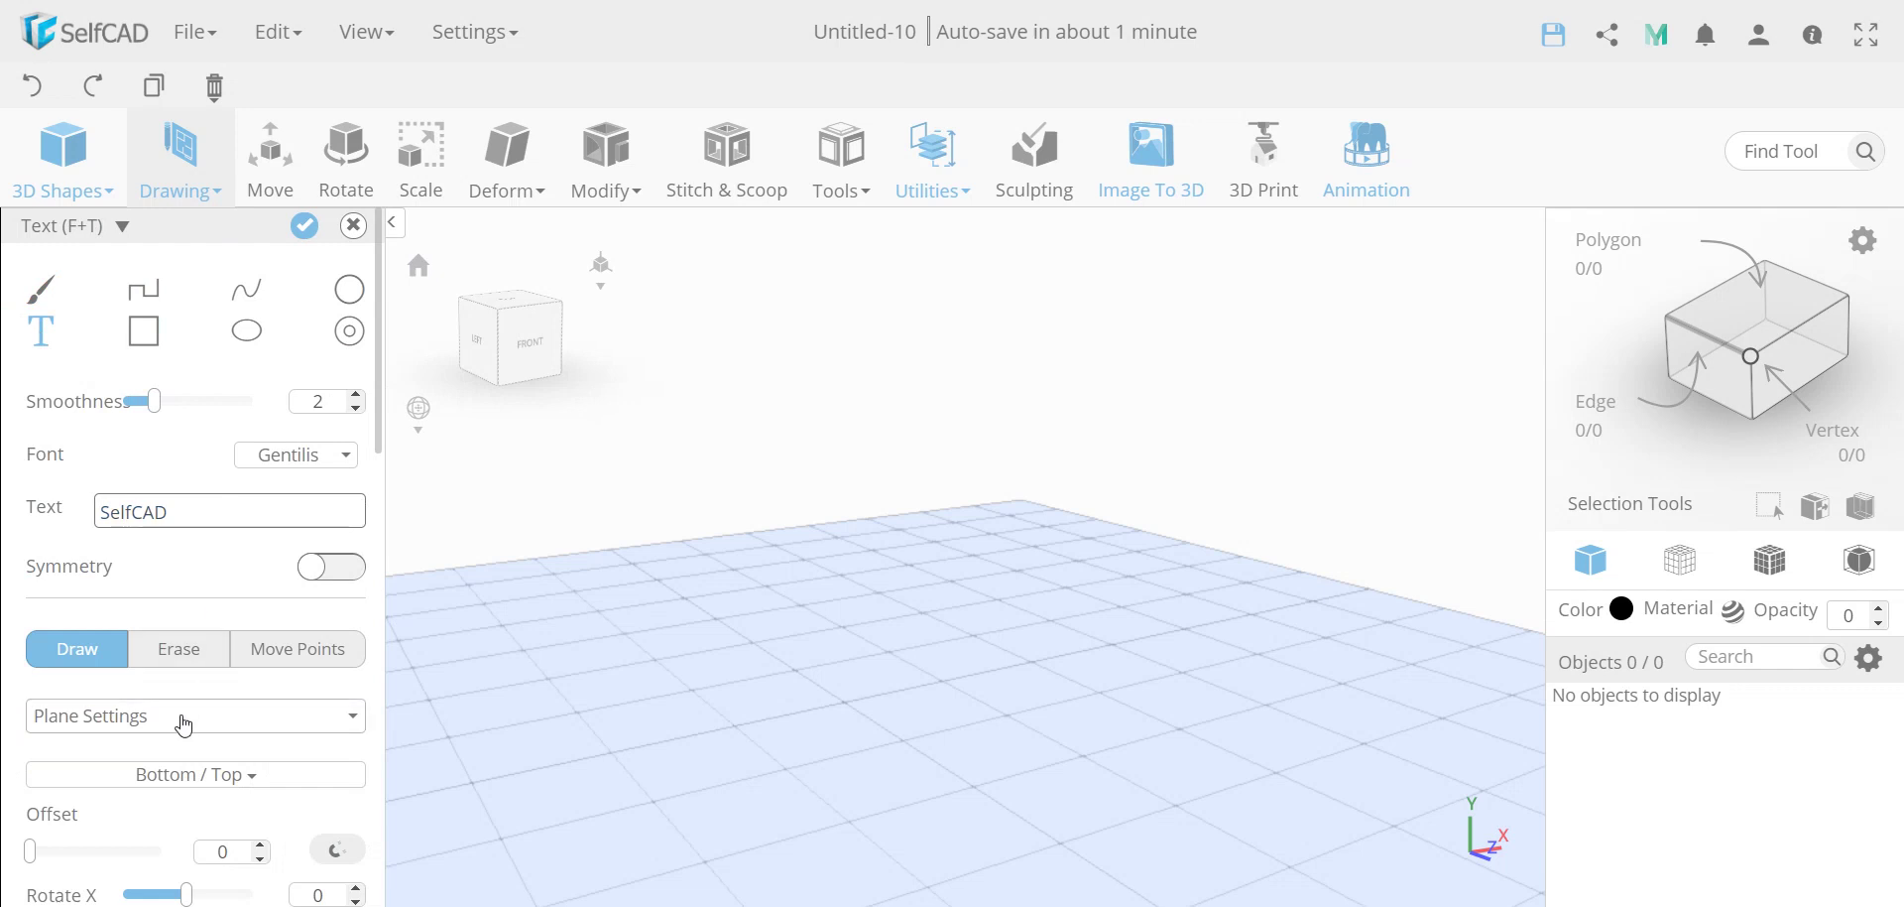
click(183, 719)
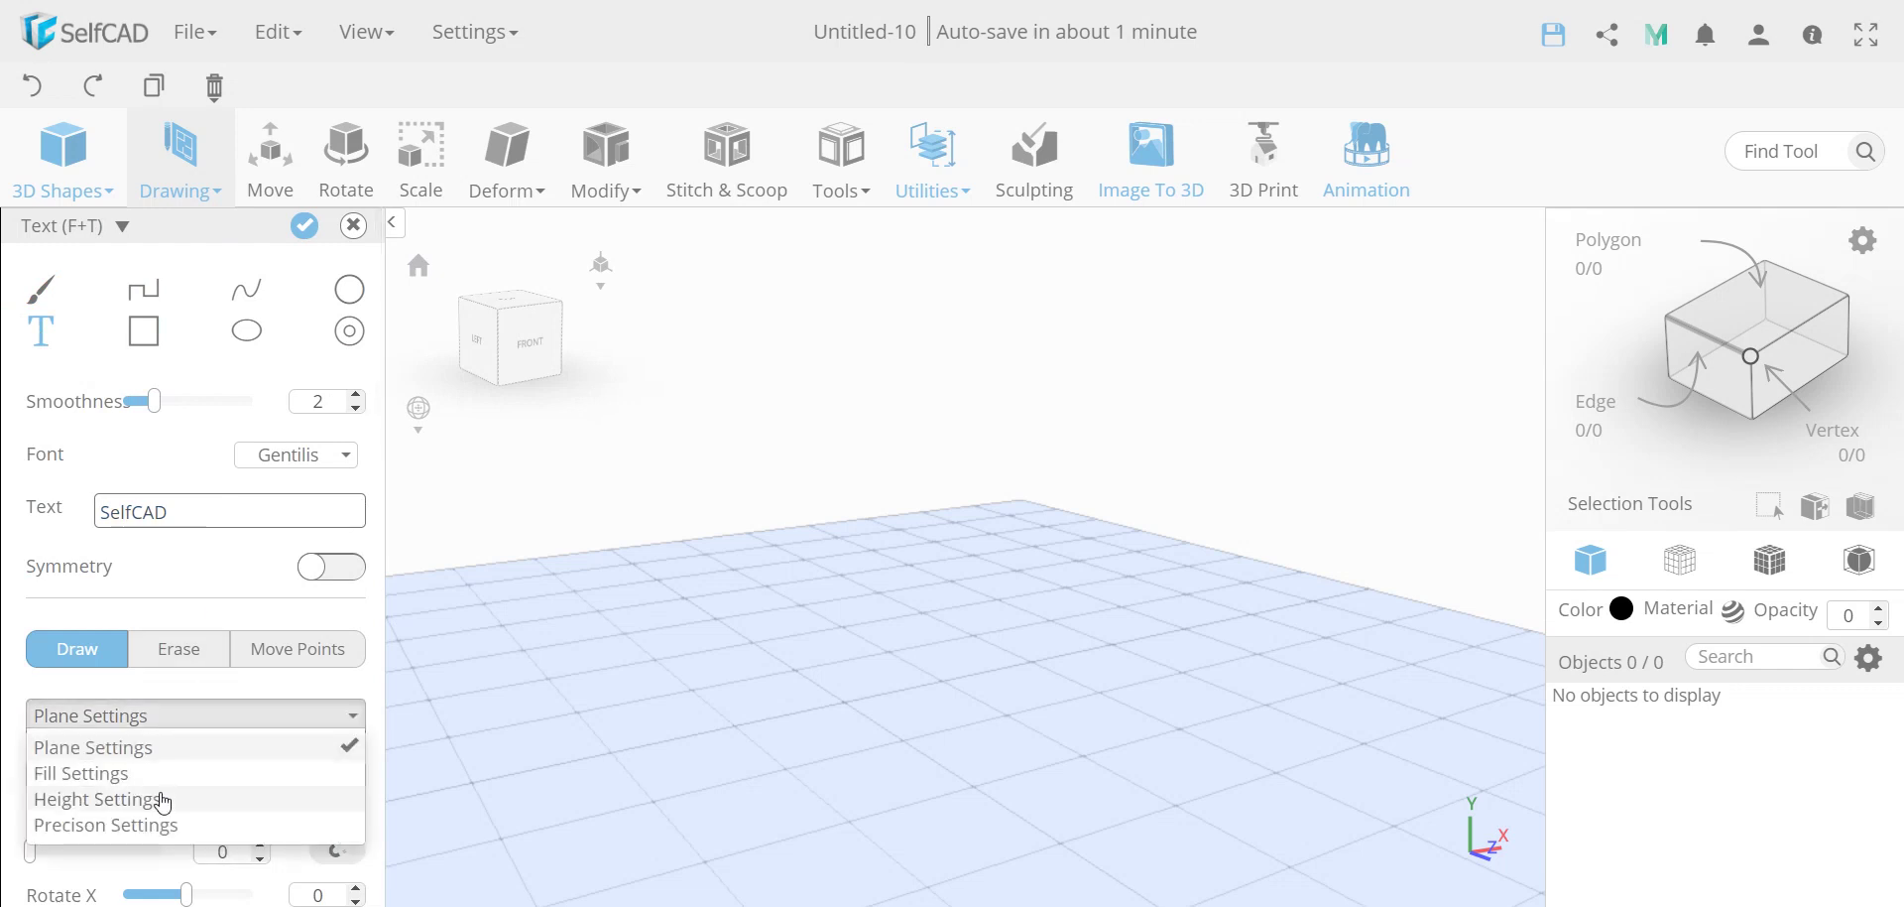
click(156, 798)
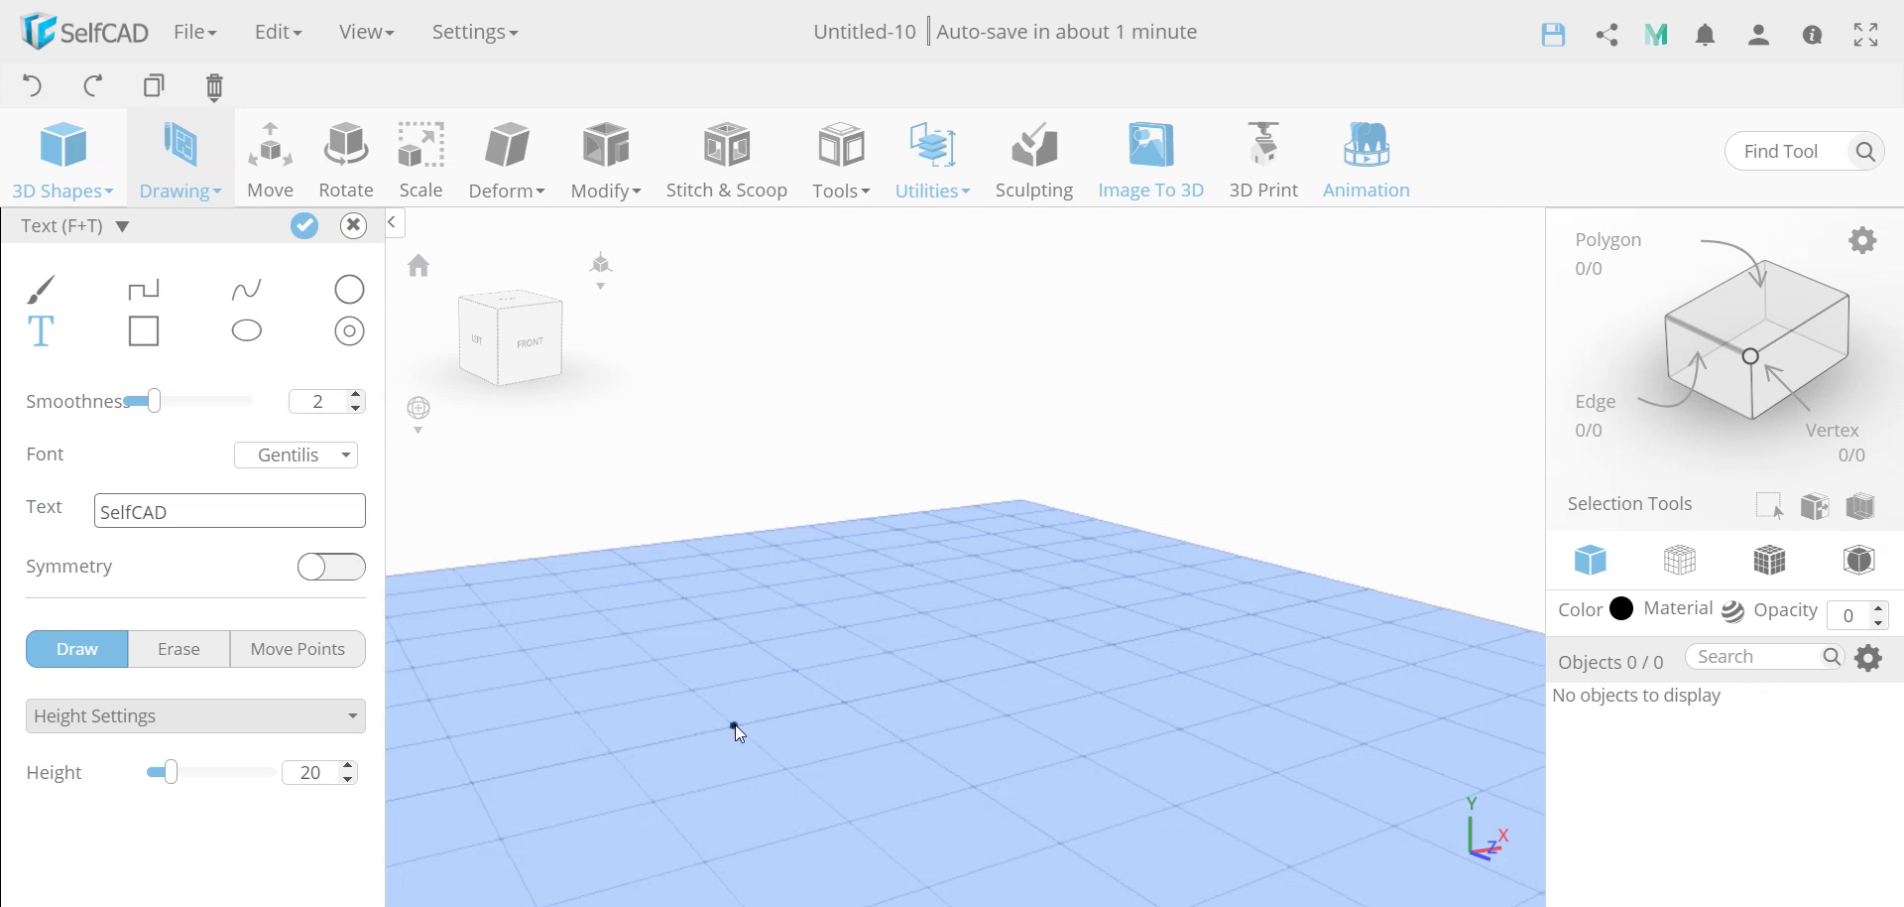
drag(735, 724, 938, 683)
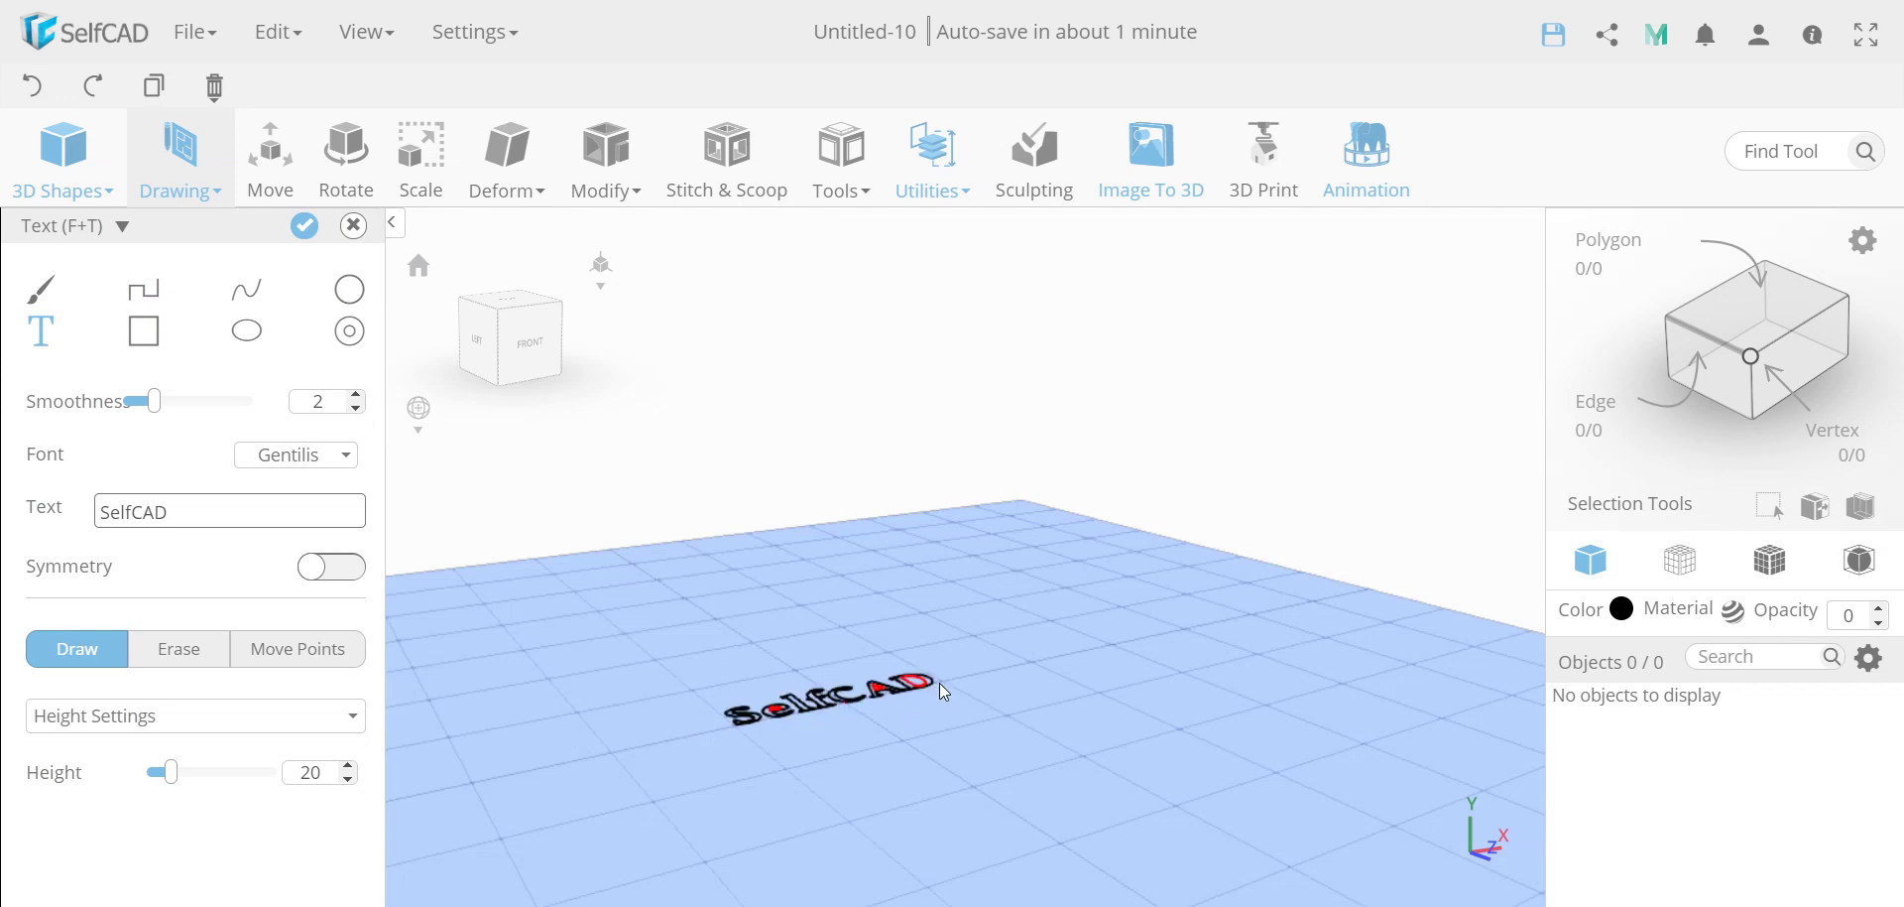
Finish the text as a solid and rotate it about X with two 90° entries
click(303, 228)
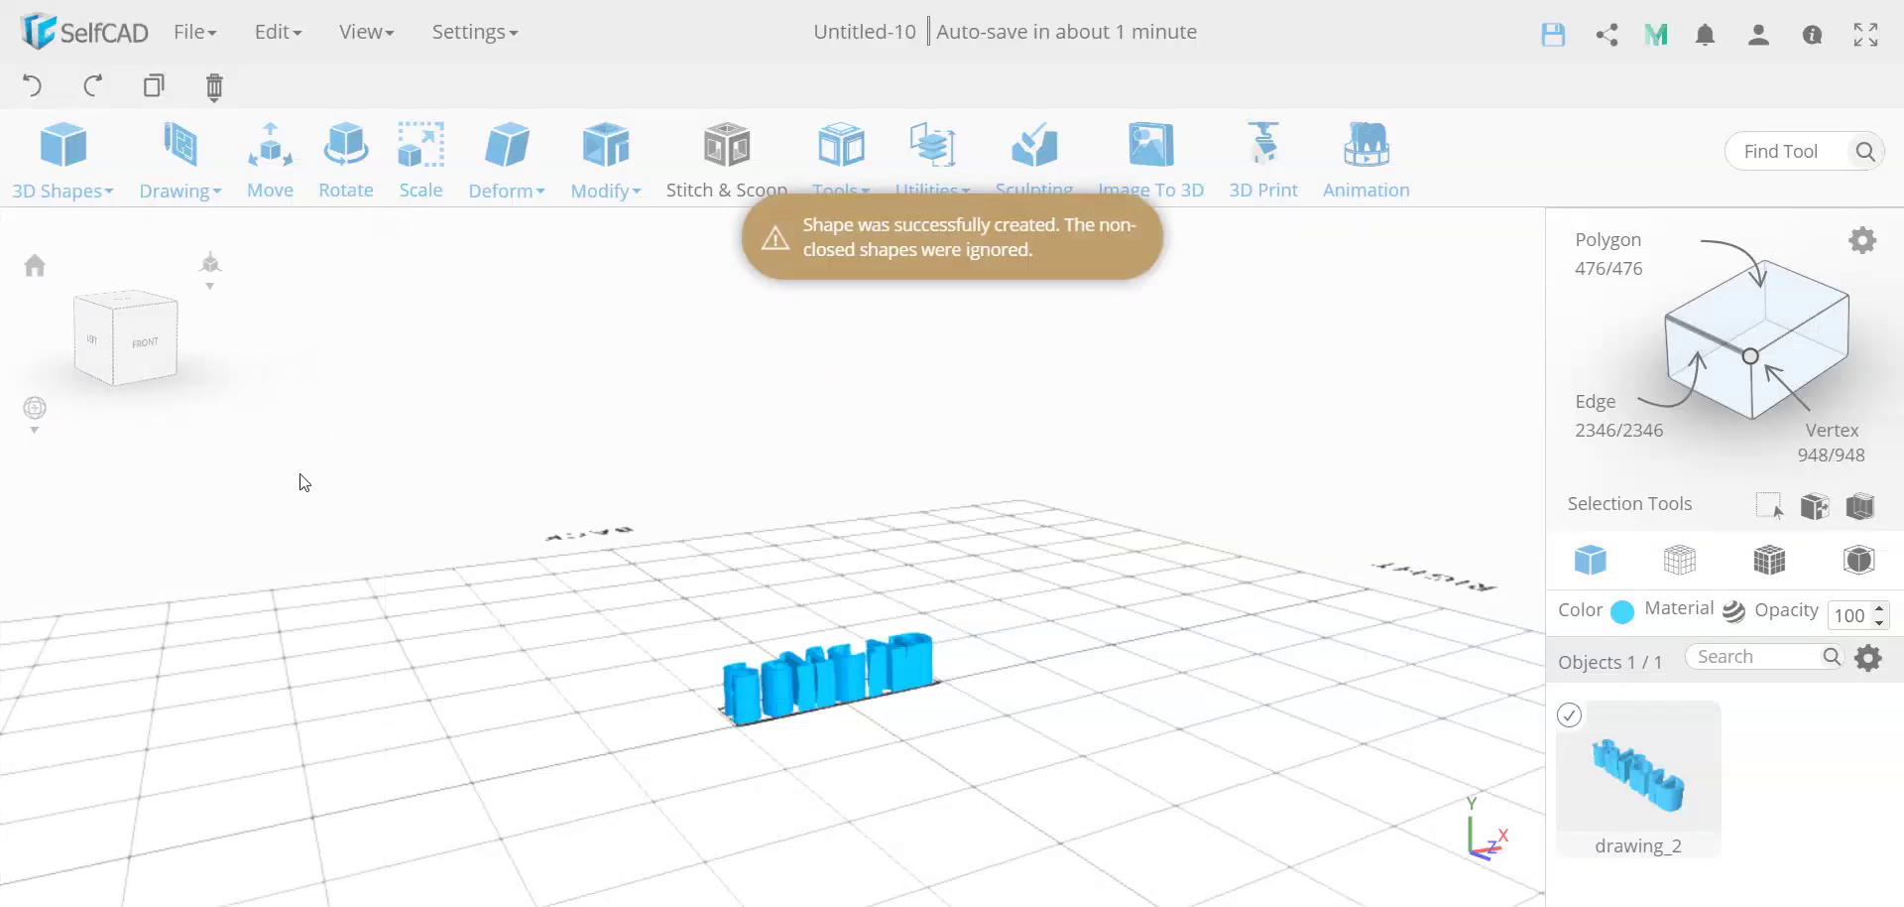
click(345, 169)
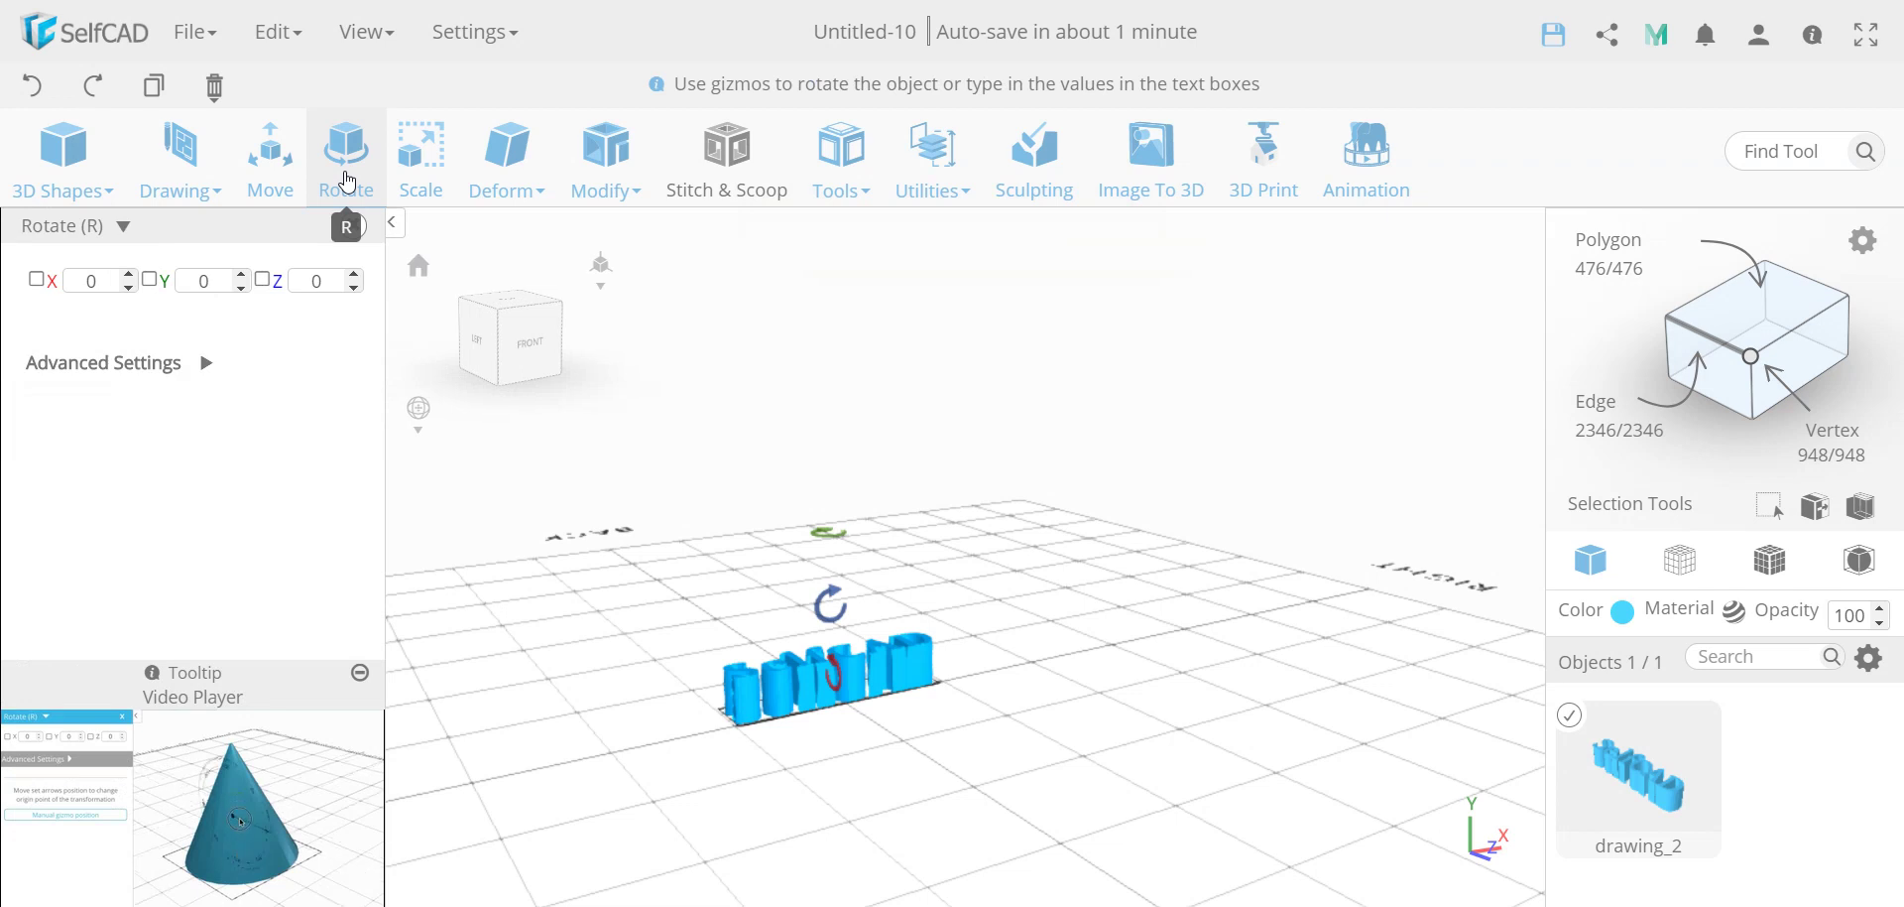
double_click(92, 280)
text(90)
key(Return)
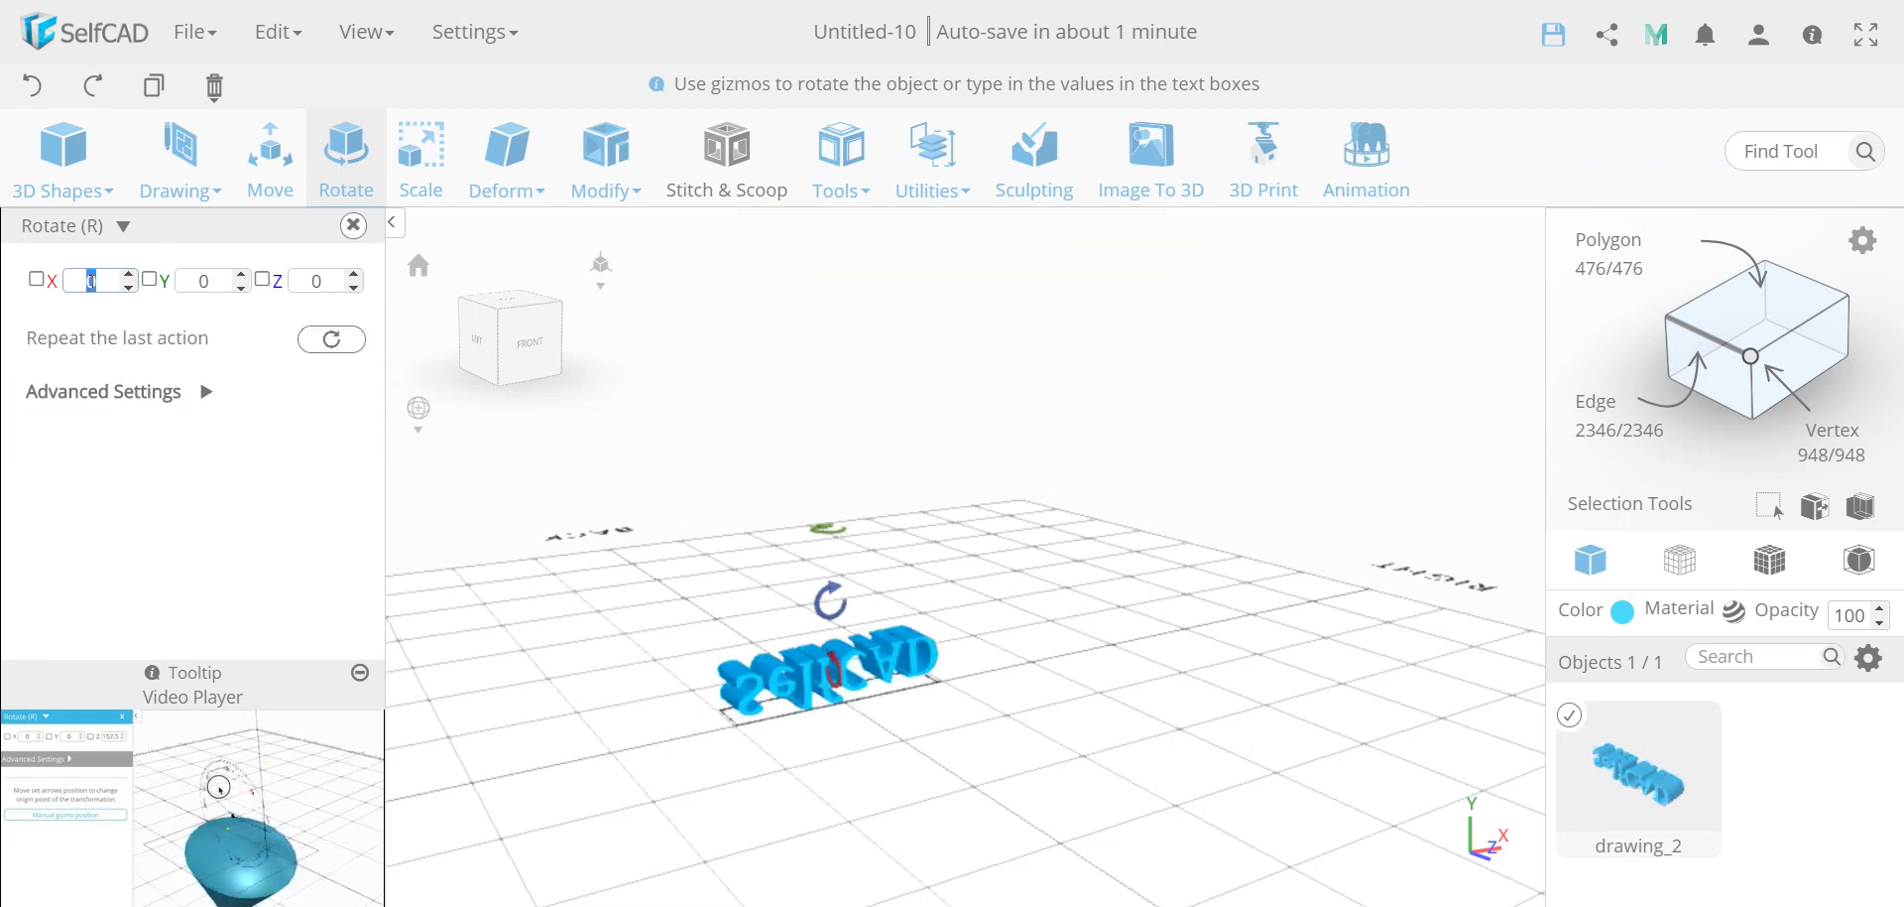
text(90)
key(Return)
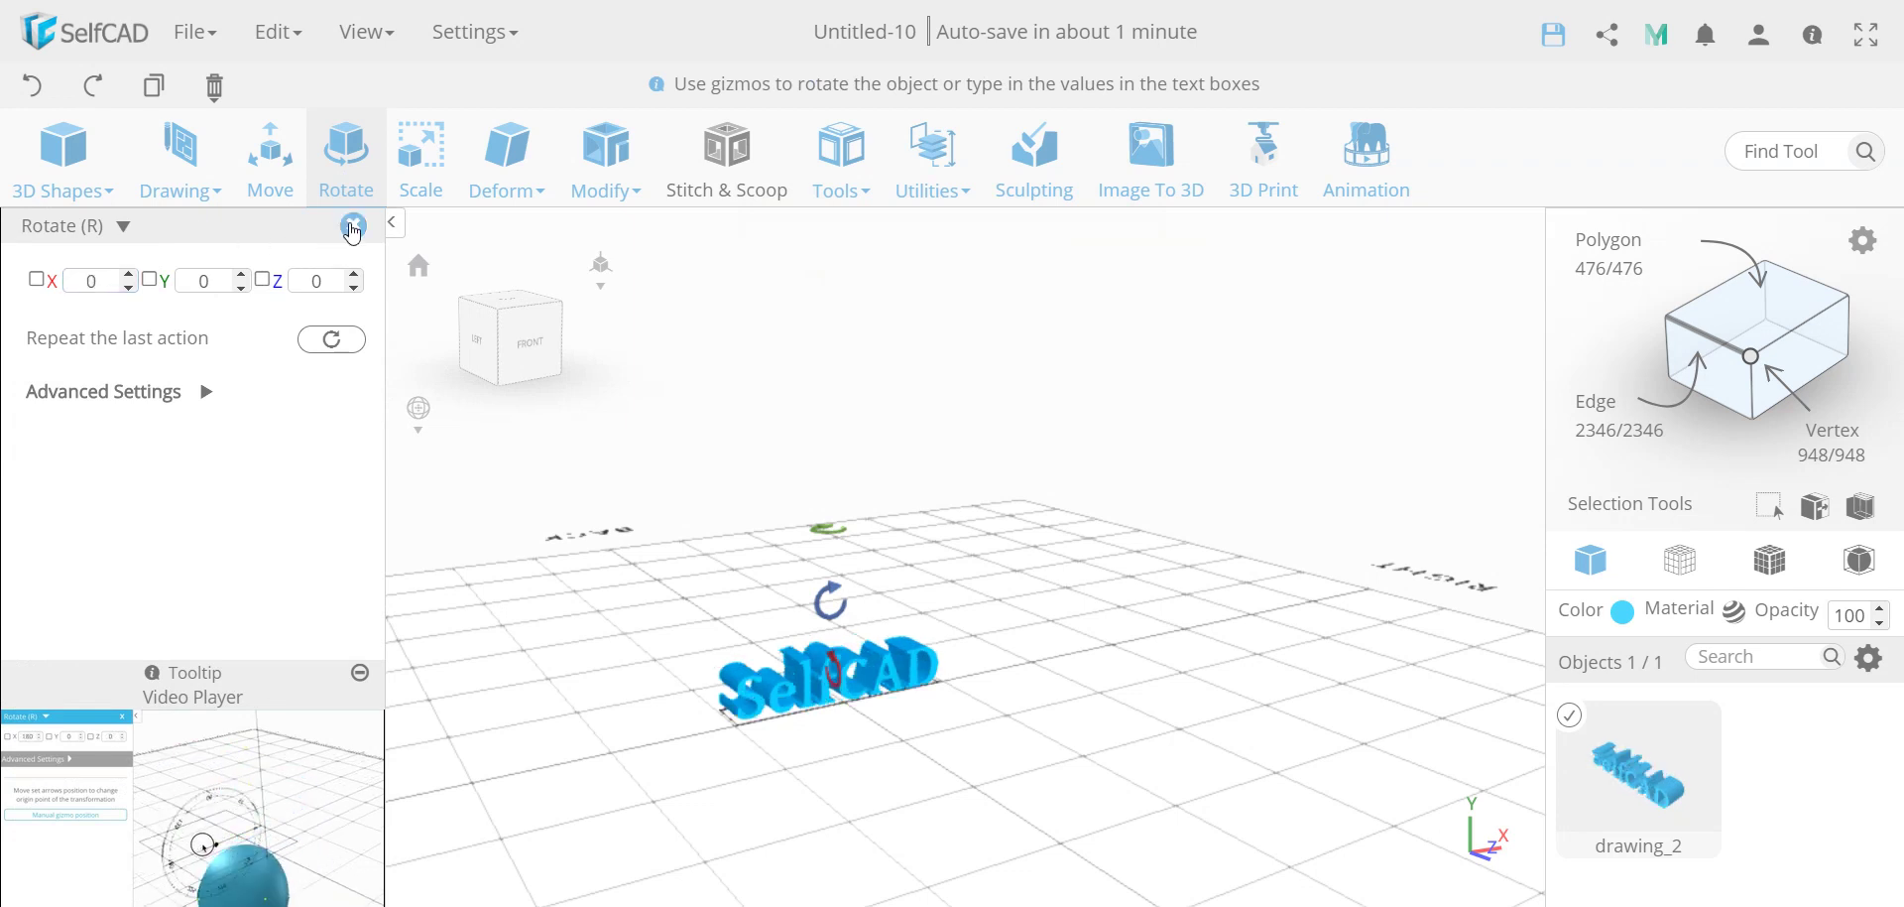
click(353, 225)
drag(597, 776, 477, 780)
Drop a cylinder next to the lettering, then select only the drawing_2 text object
click(71, 186)
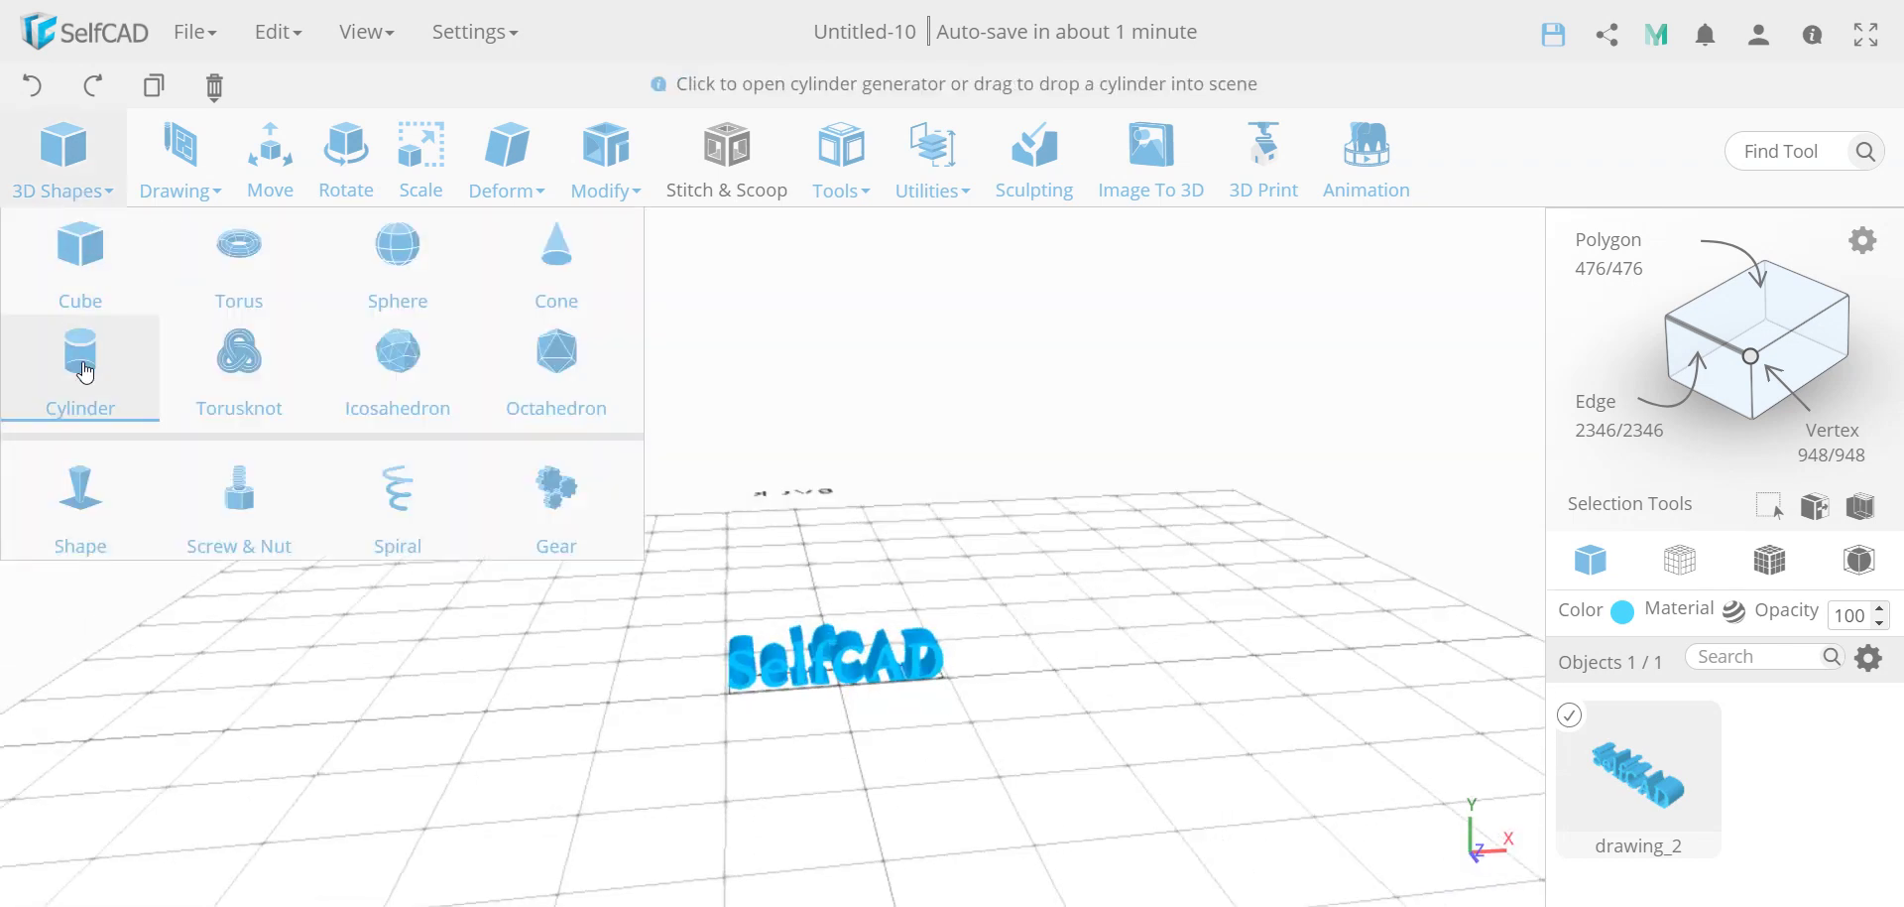
drag(85, 375, 828, 628)
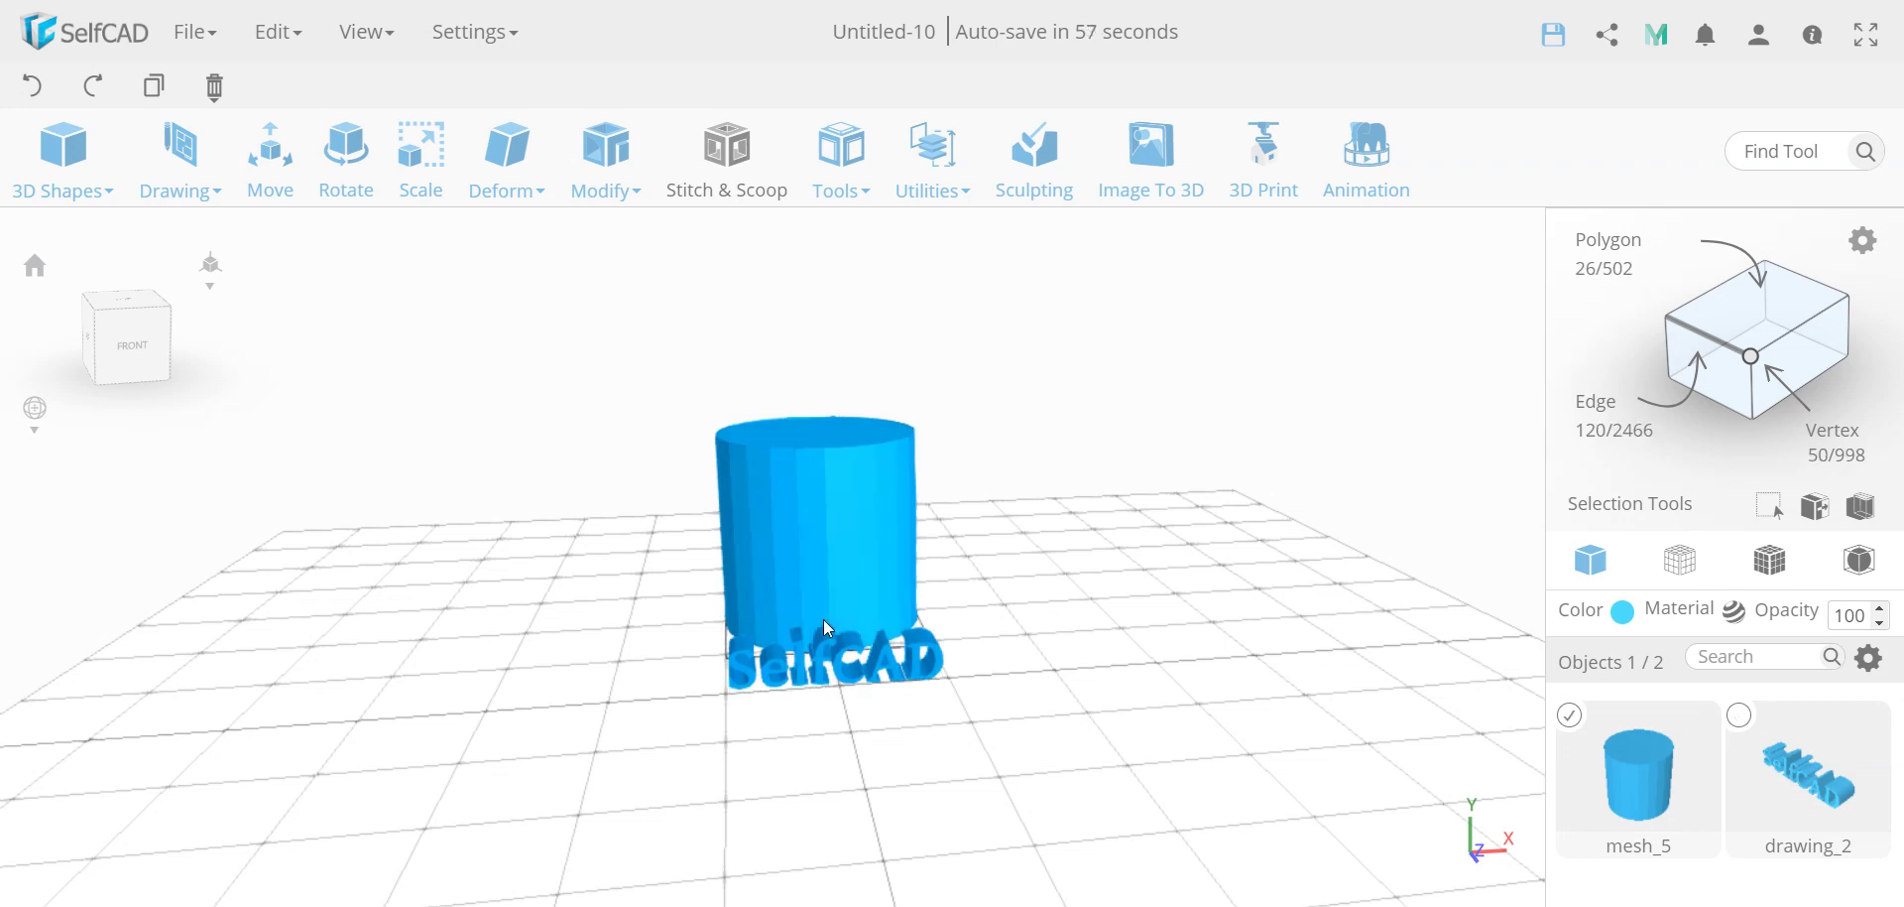
click(1571, 718)
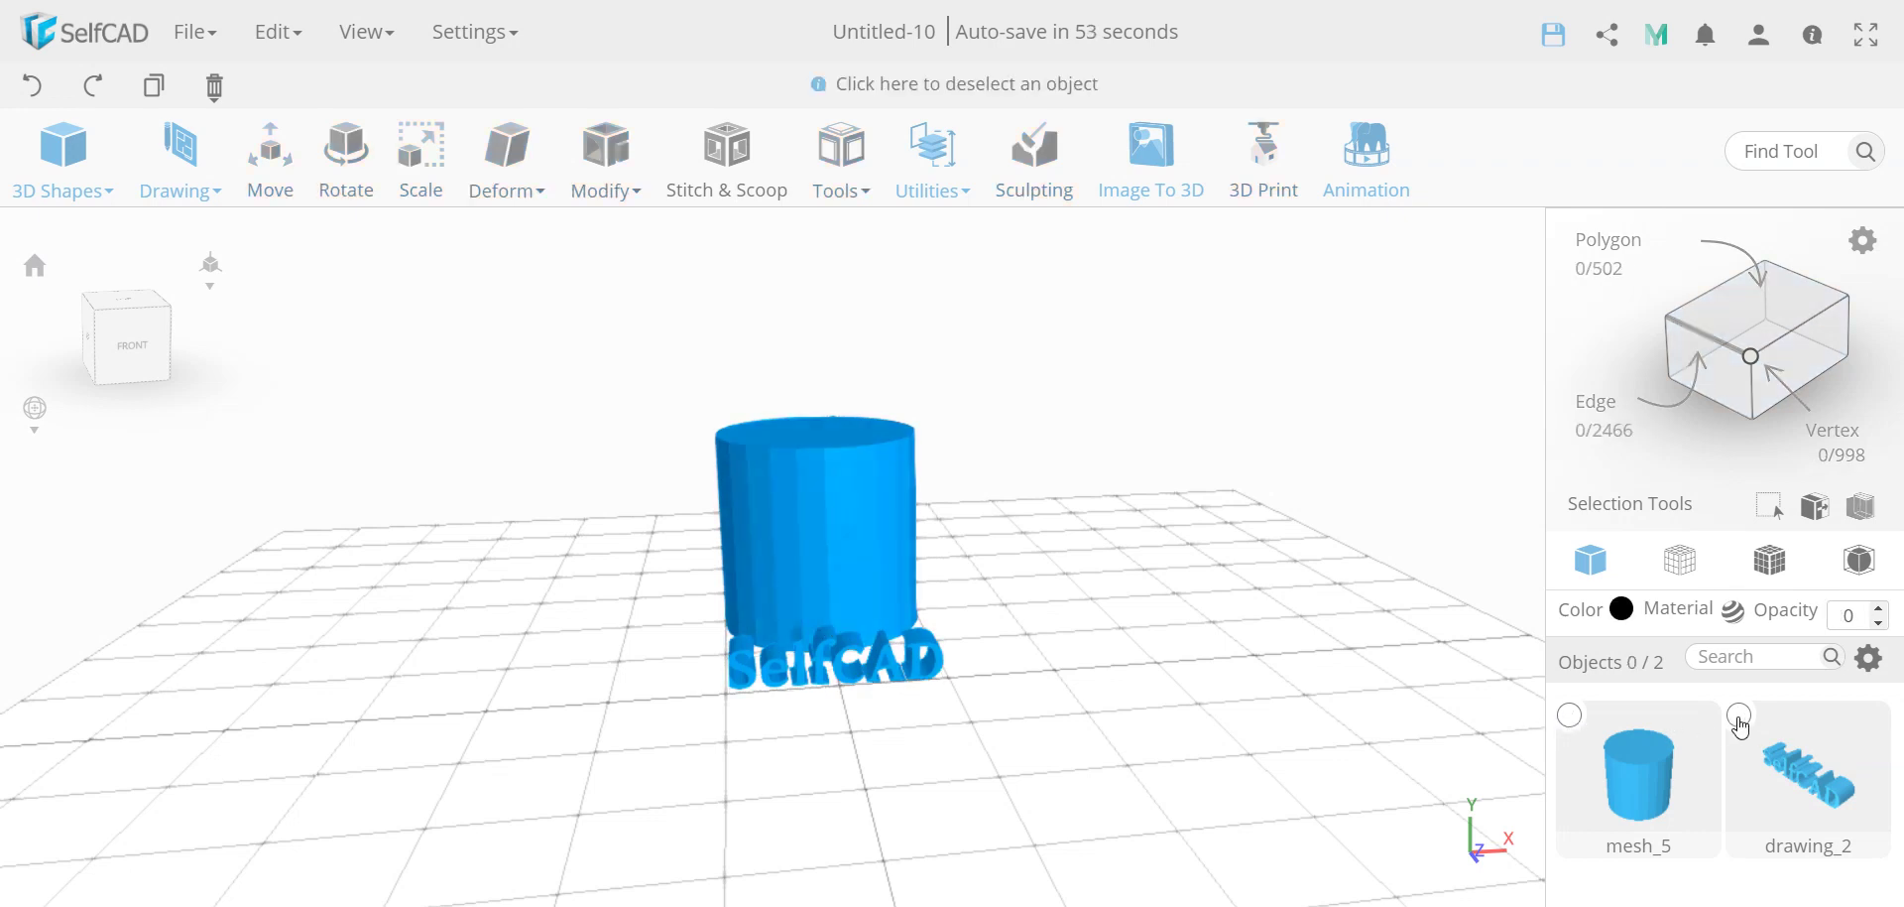
click(1740, 716)
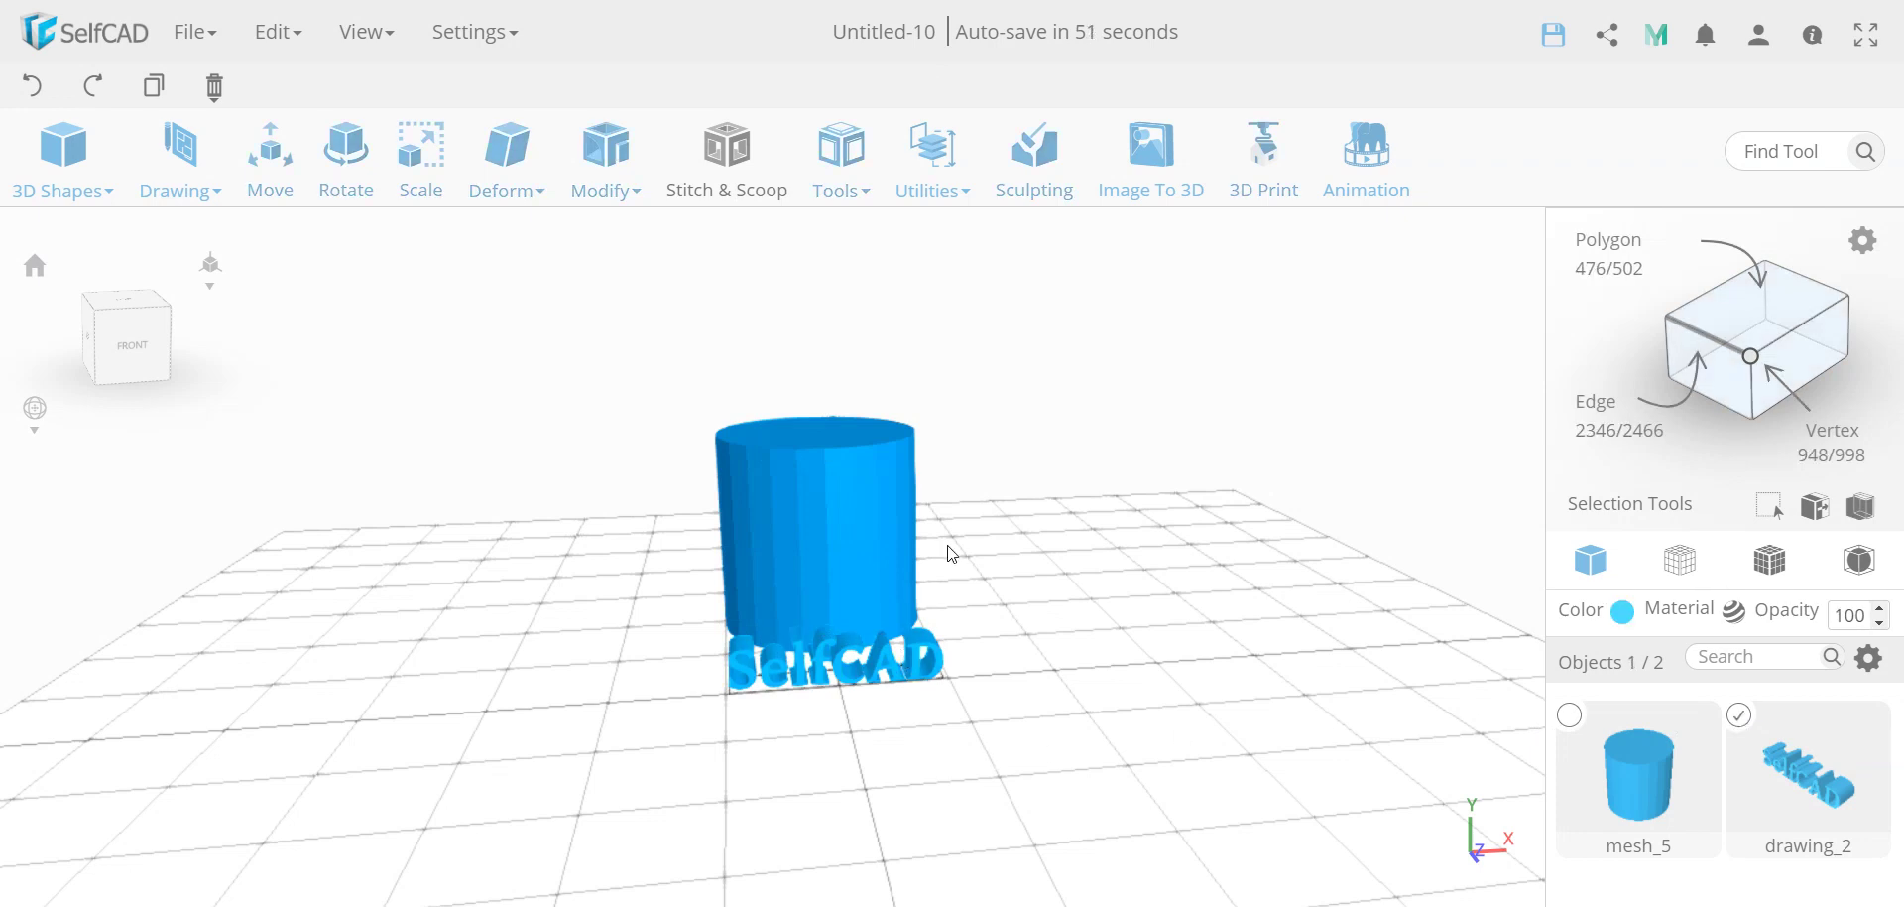
Align the drawing_2 text to cylinder mesh_5 with Middle vertically and Front in depth
mouse_move(932, 189)
click(954, 263)
click(318, 275)
click(301, 330)
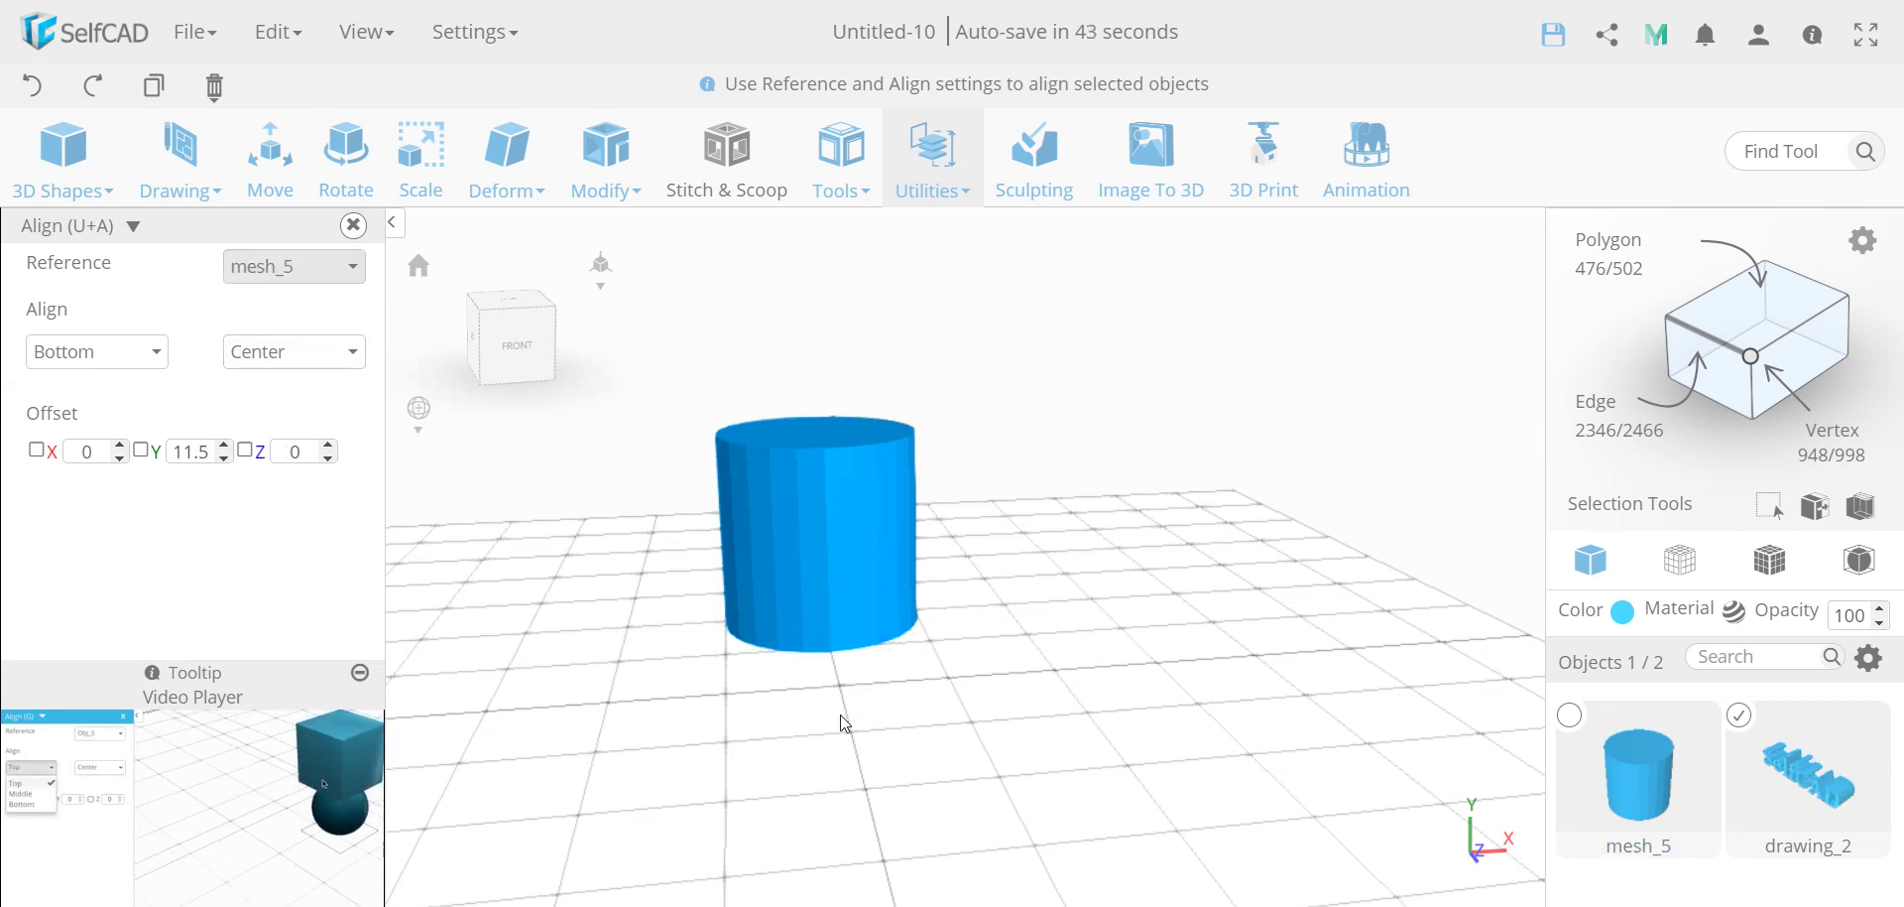
click(109, 363)
scroll(697, 726, down, 5)
scroll(697, 726, down, 1)
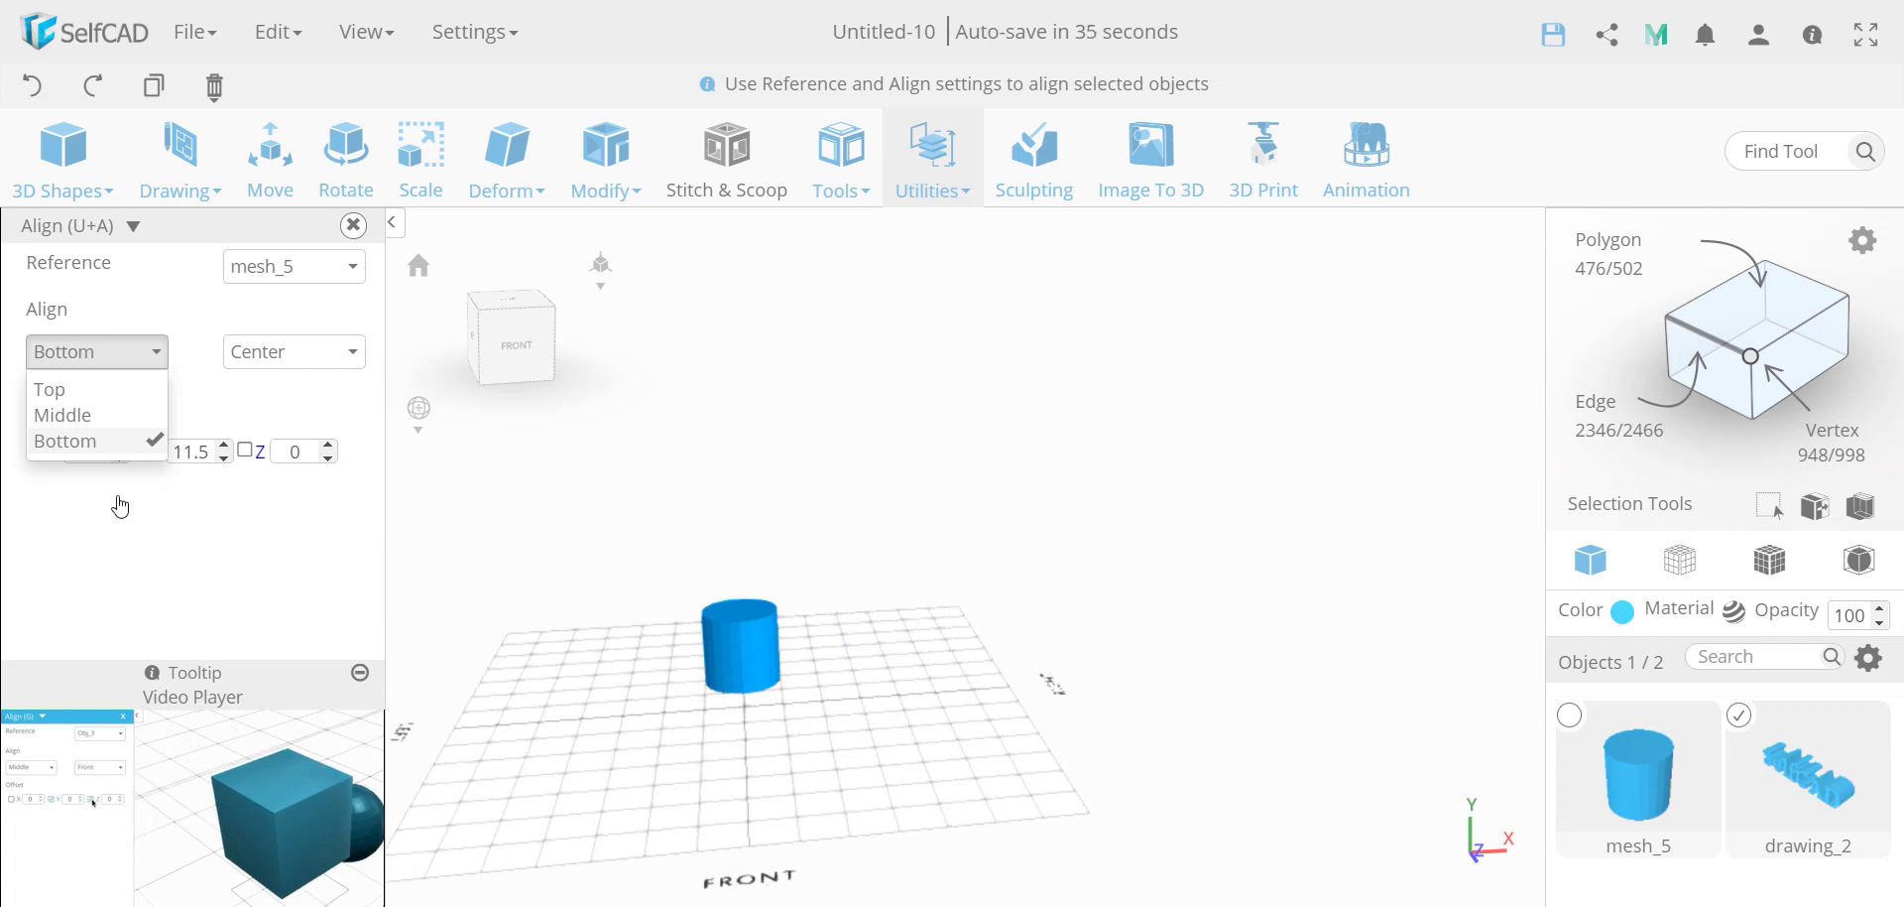
click(80, 417)
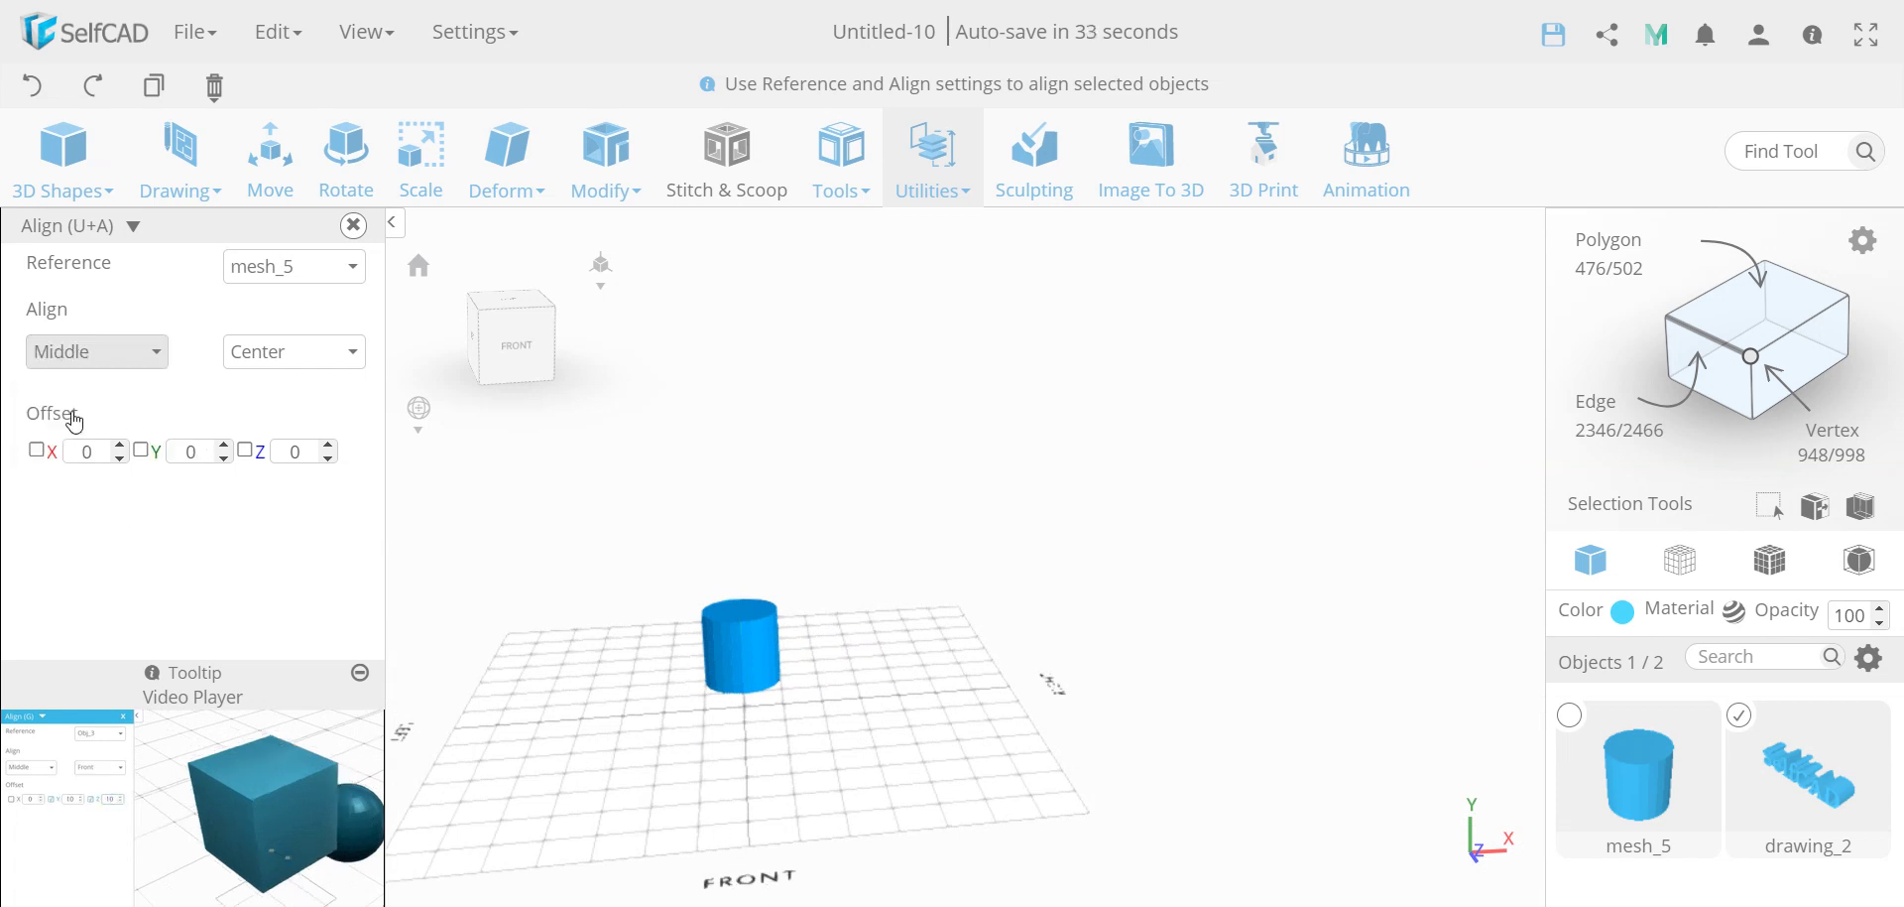
click(323, 352)
click(286, 413)
drag(650, 790, 503, 622)
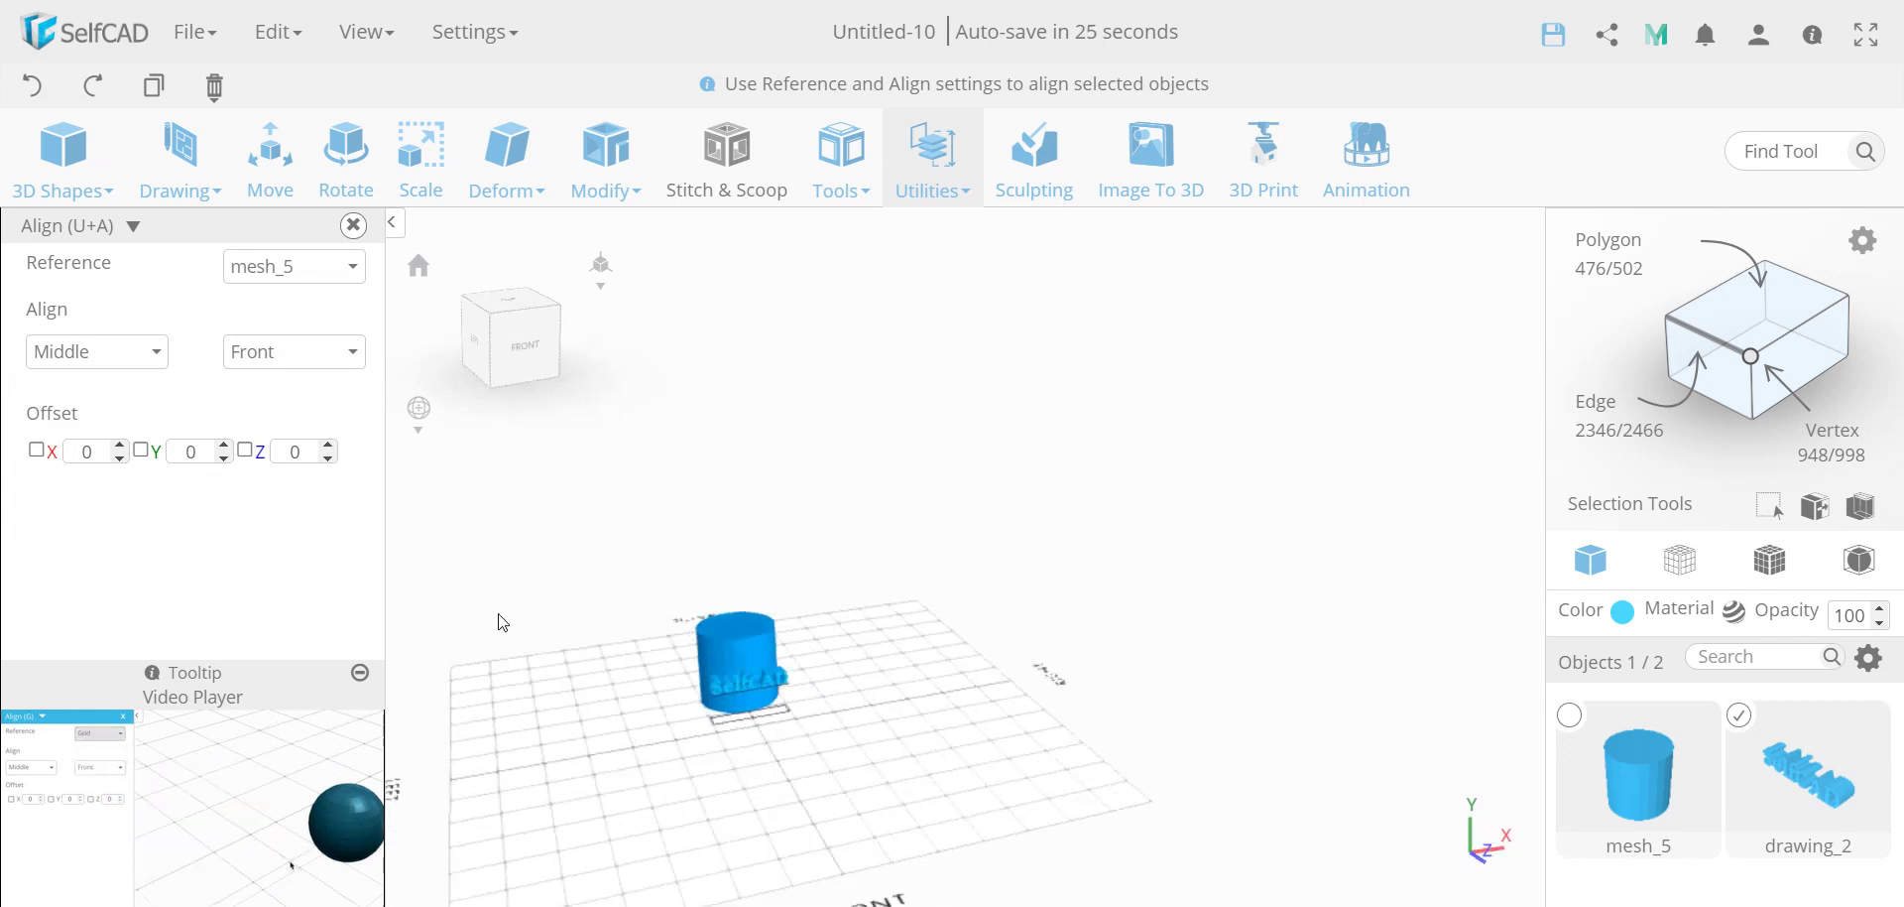
click(353, 225)
drag(536, 724, 811, 732)
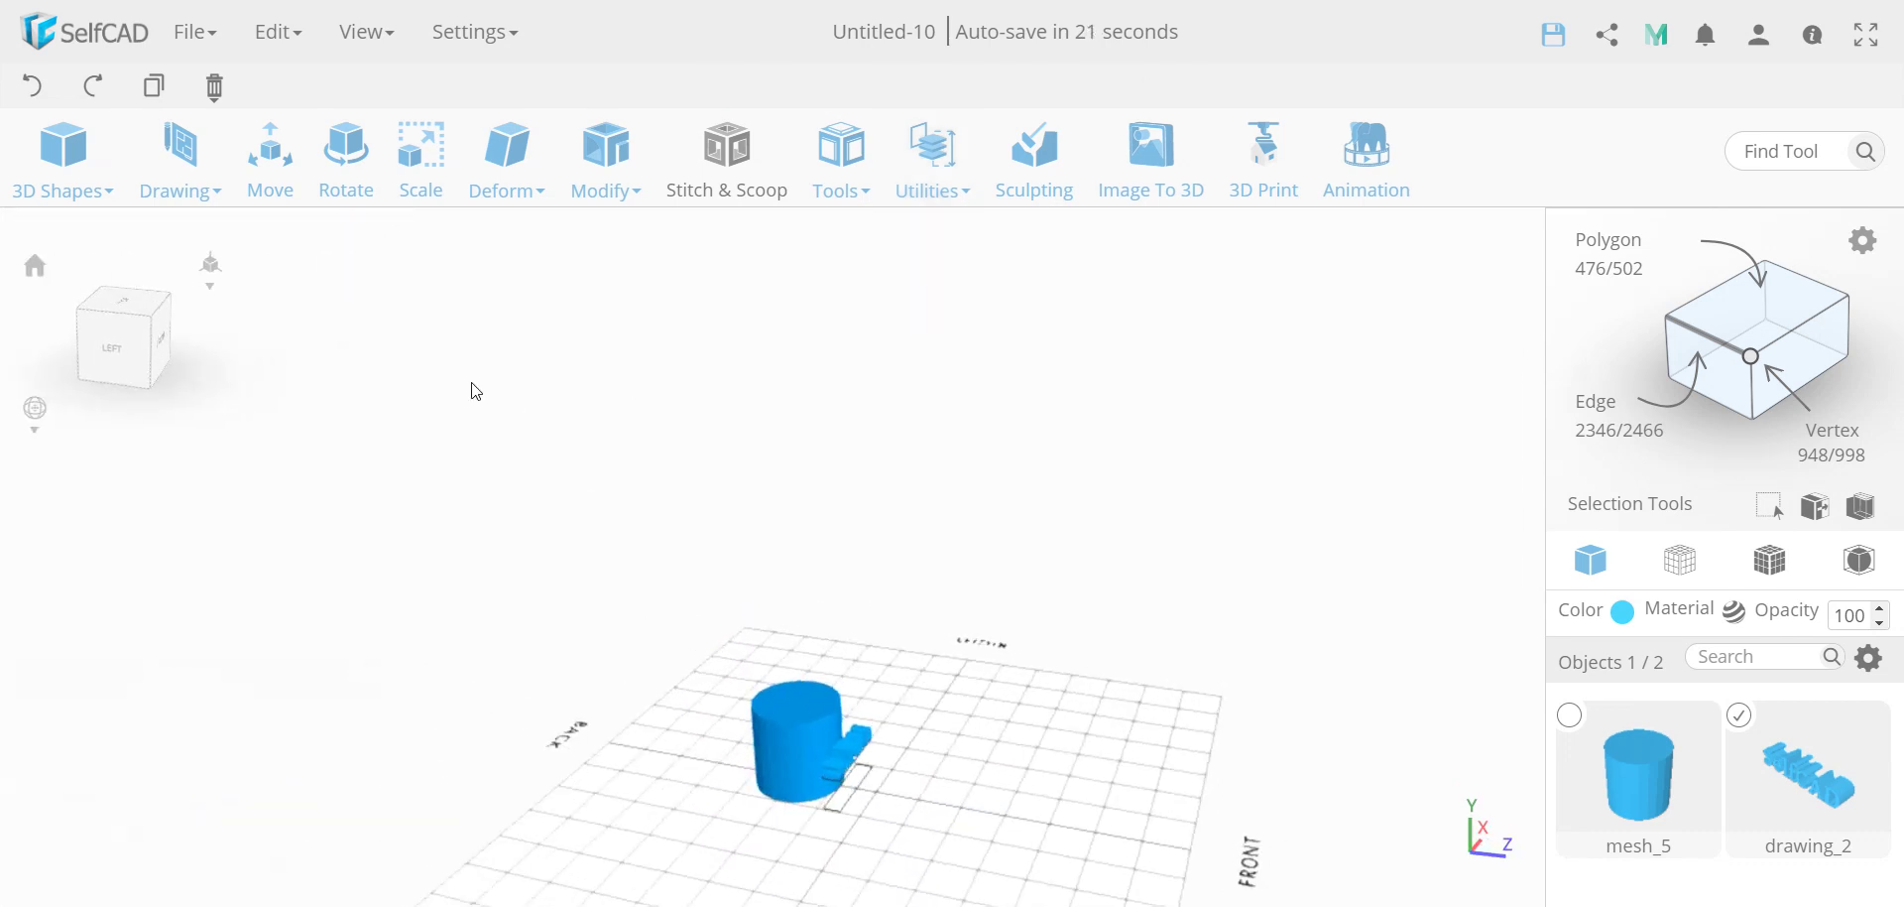
Stretch the SelfCAD lettering along its Z axis to 79 with the Scale tool
click(420, 167)
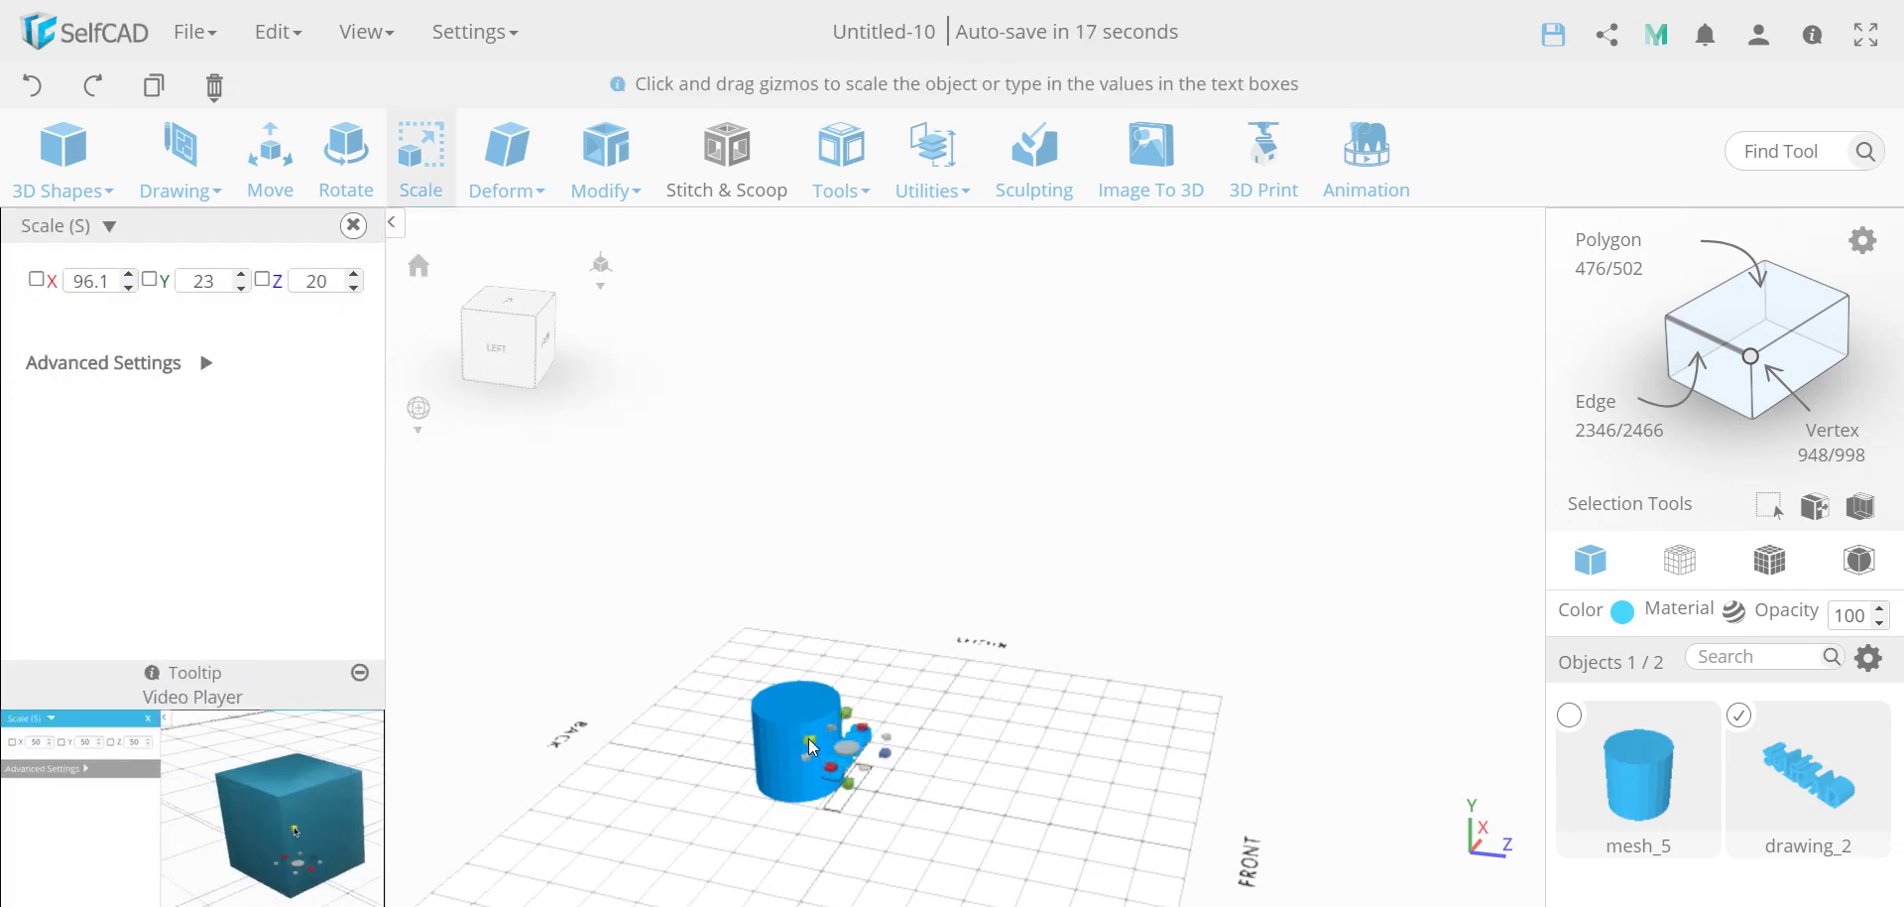
drag(808, 748, 762, 742)
drag(871, 842, 606, 842)
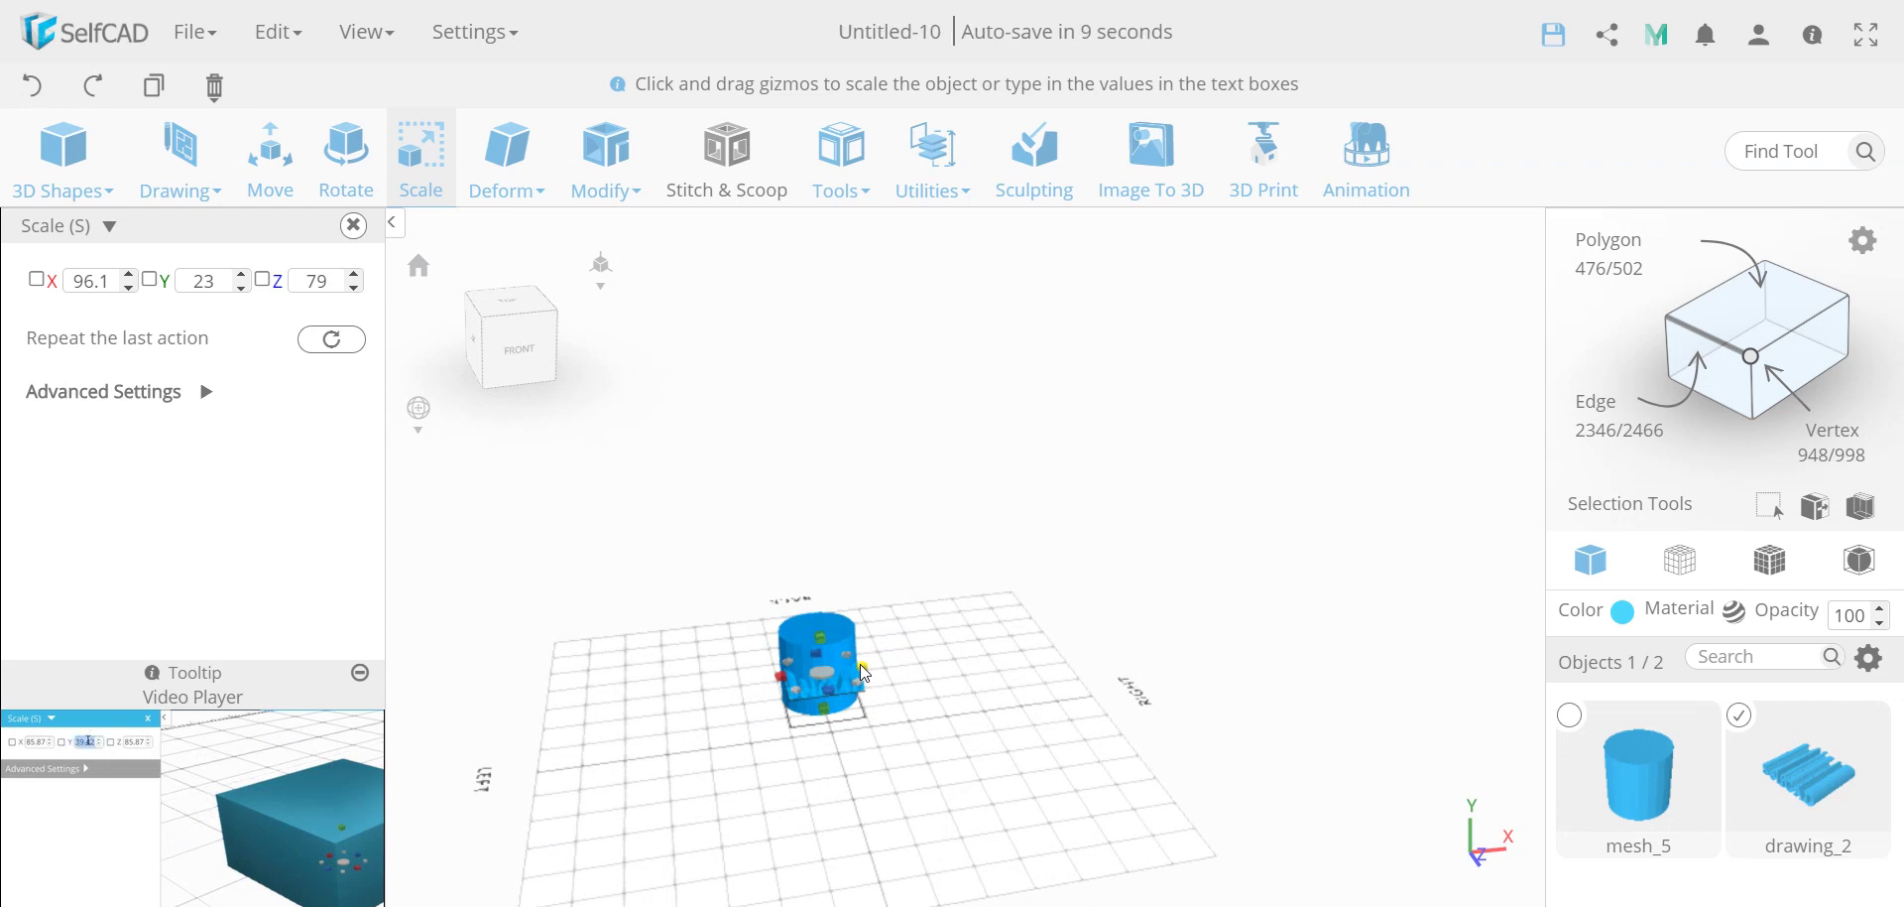
With Keep Proportion on, scale the lettering to Y 15 (62.67 × 15 × 51.52)
click(203, 393)
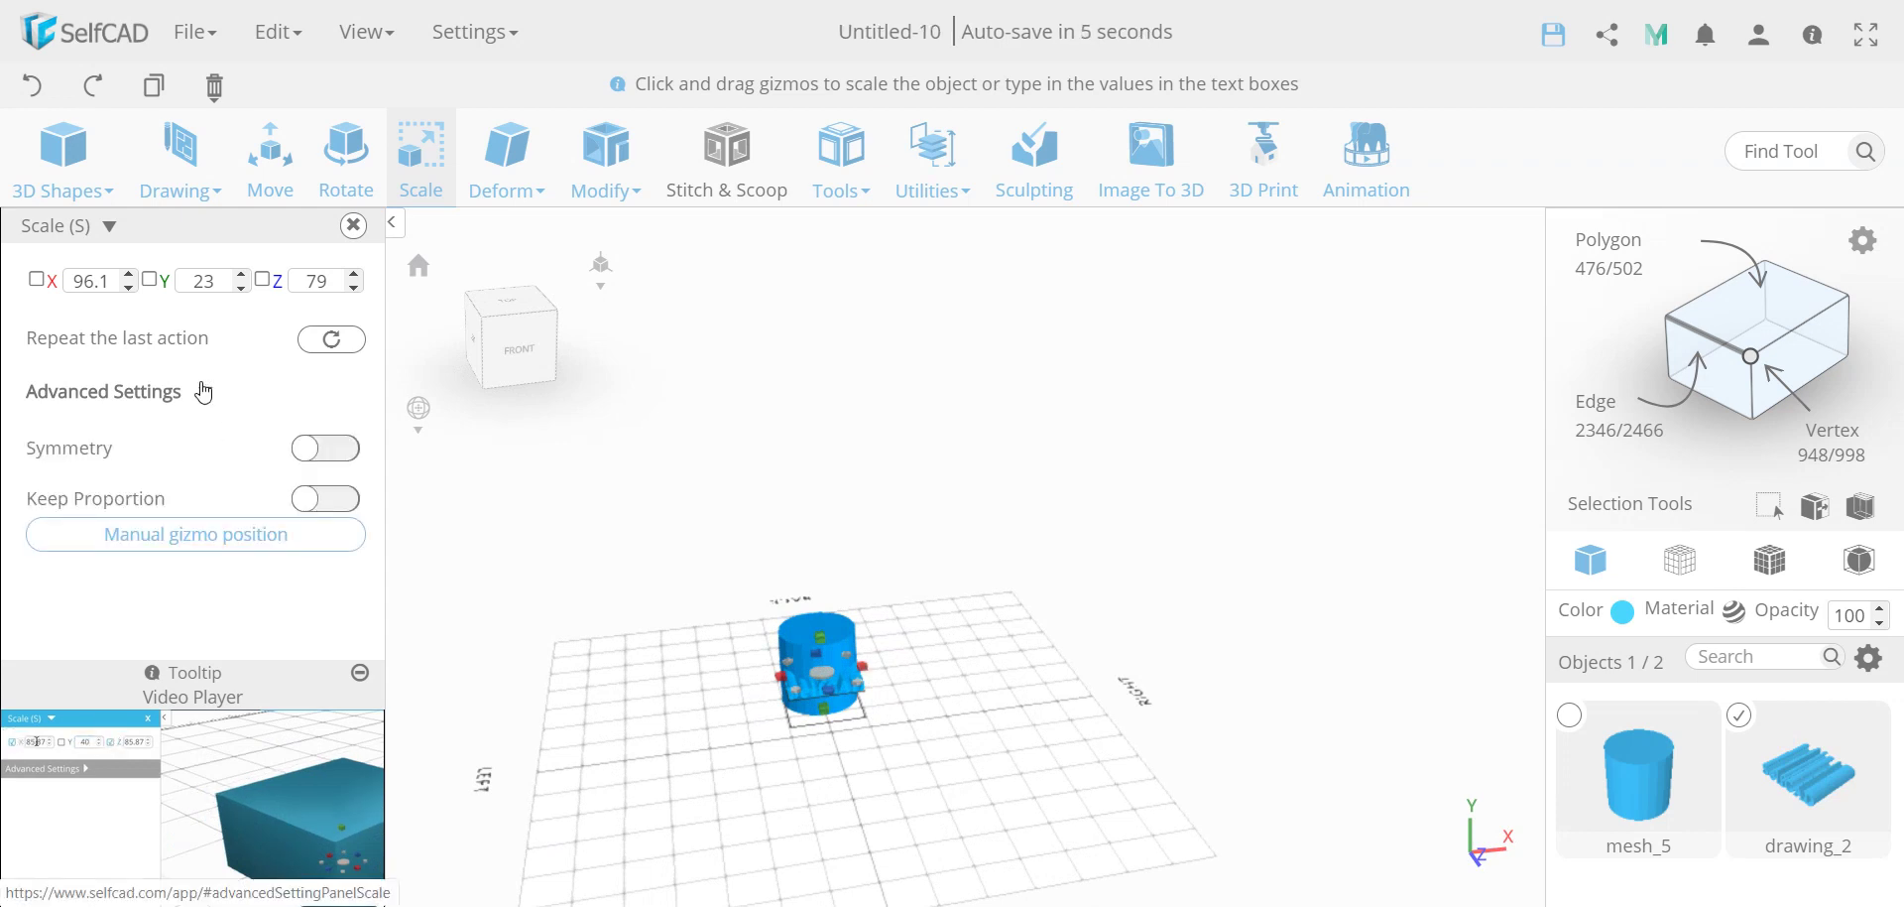
click(325, 498)
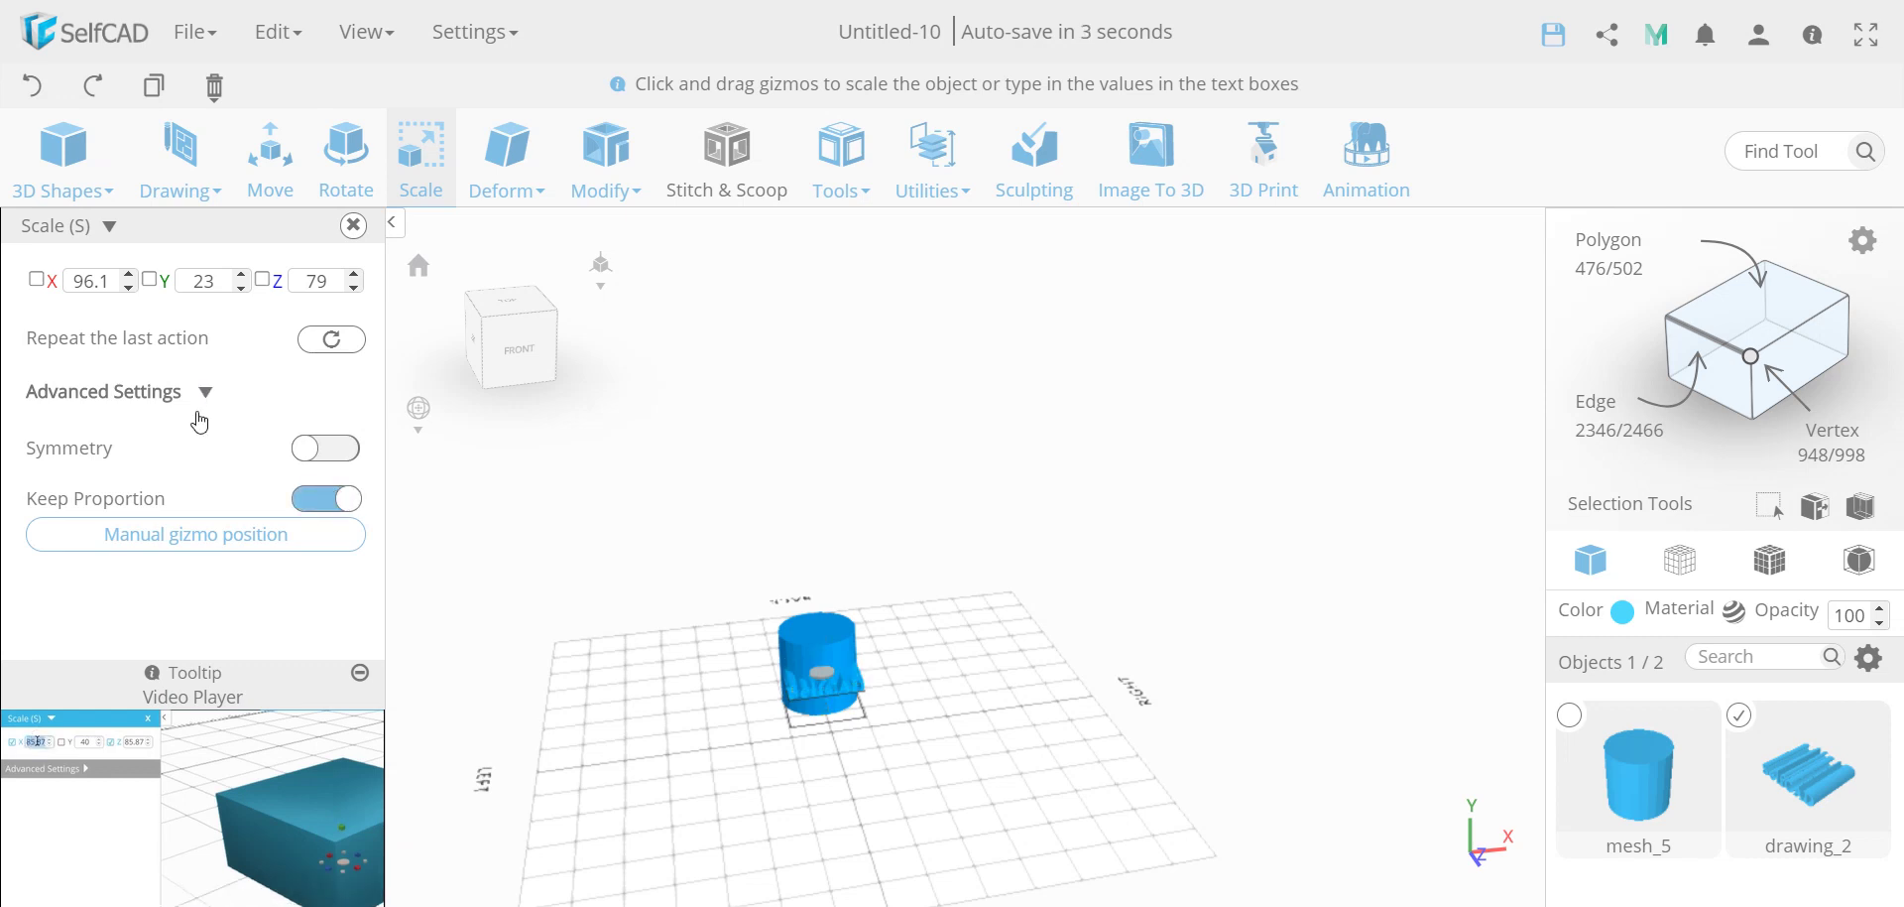
double_click(203, 280)
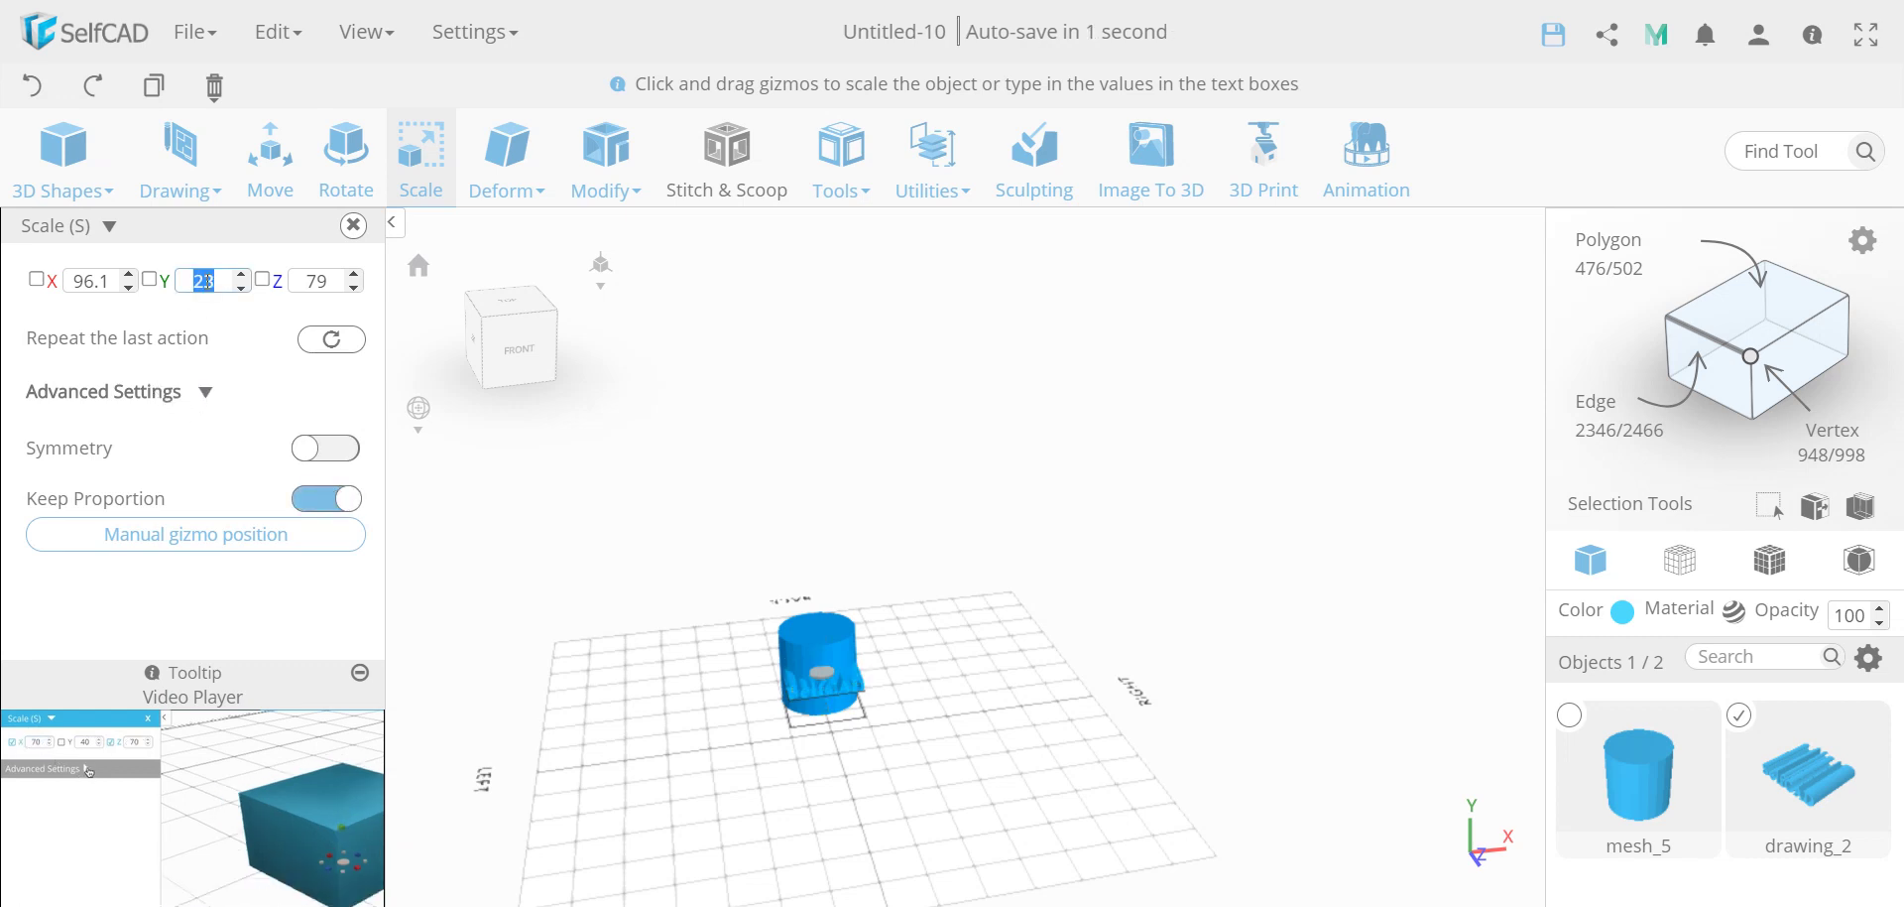
key(BackSpace)
text(15)
key(Return)
click(356, 228)
scroll(815, 670, up, 5)
scroll(815, 670, up, 5)
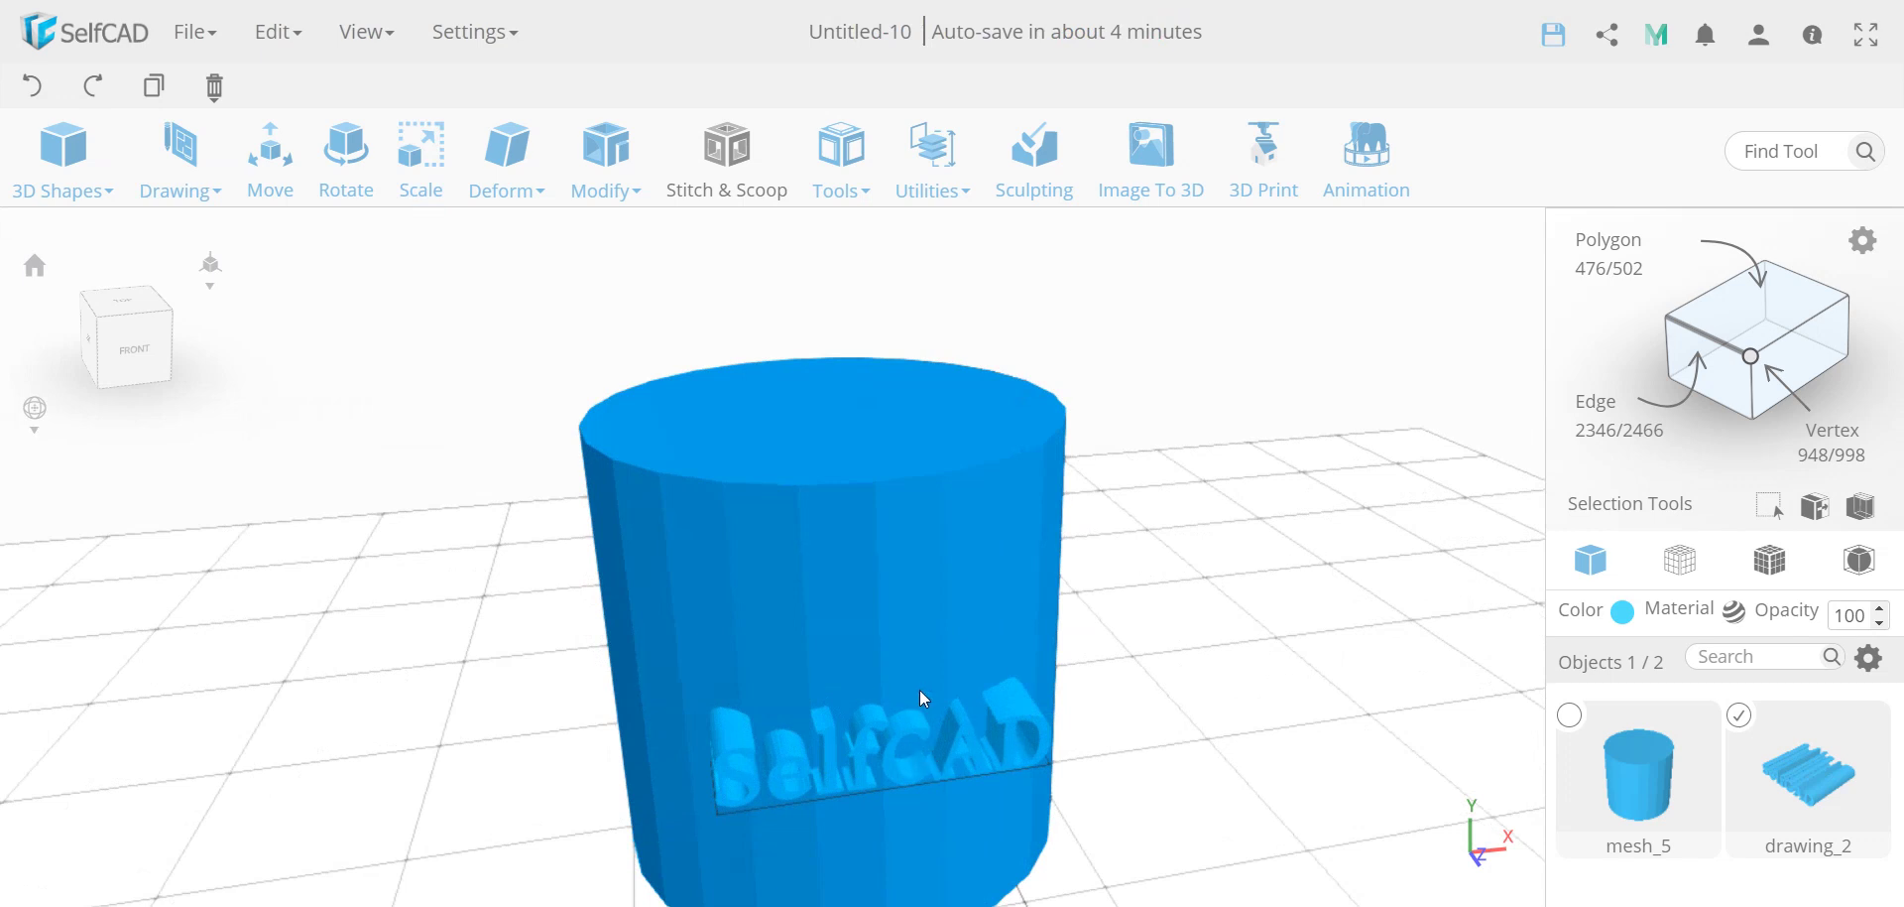
Select the cylinder with the lettering and preview their Stitch & Scoop Union
click(1573, 722)
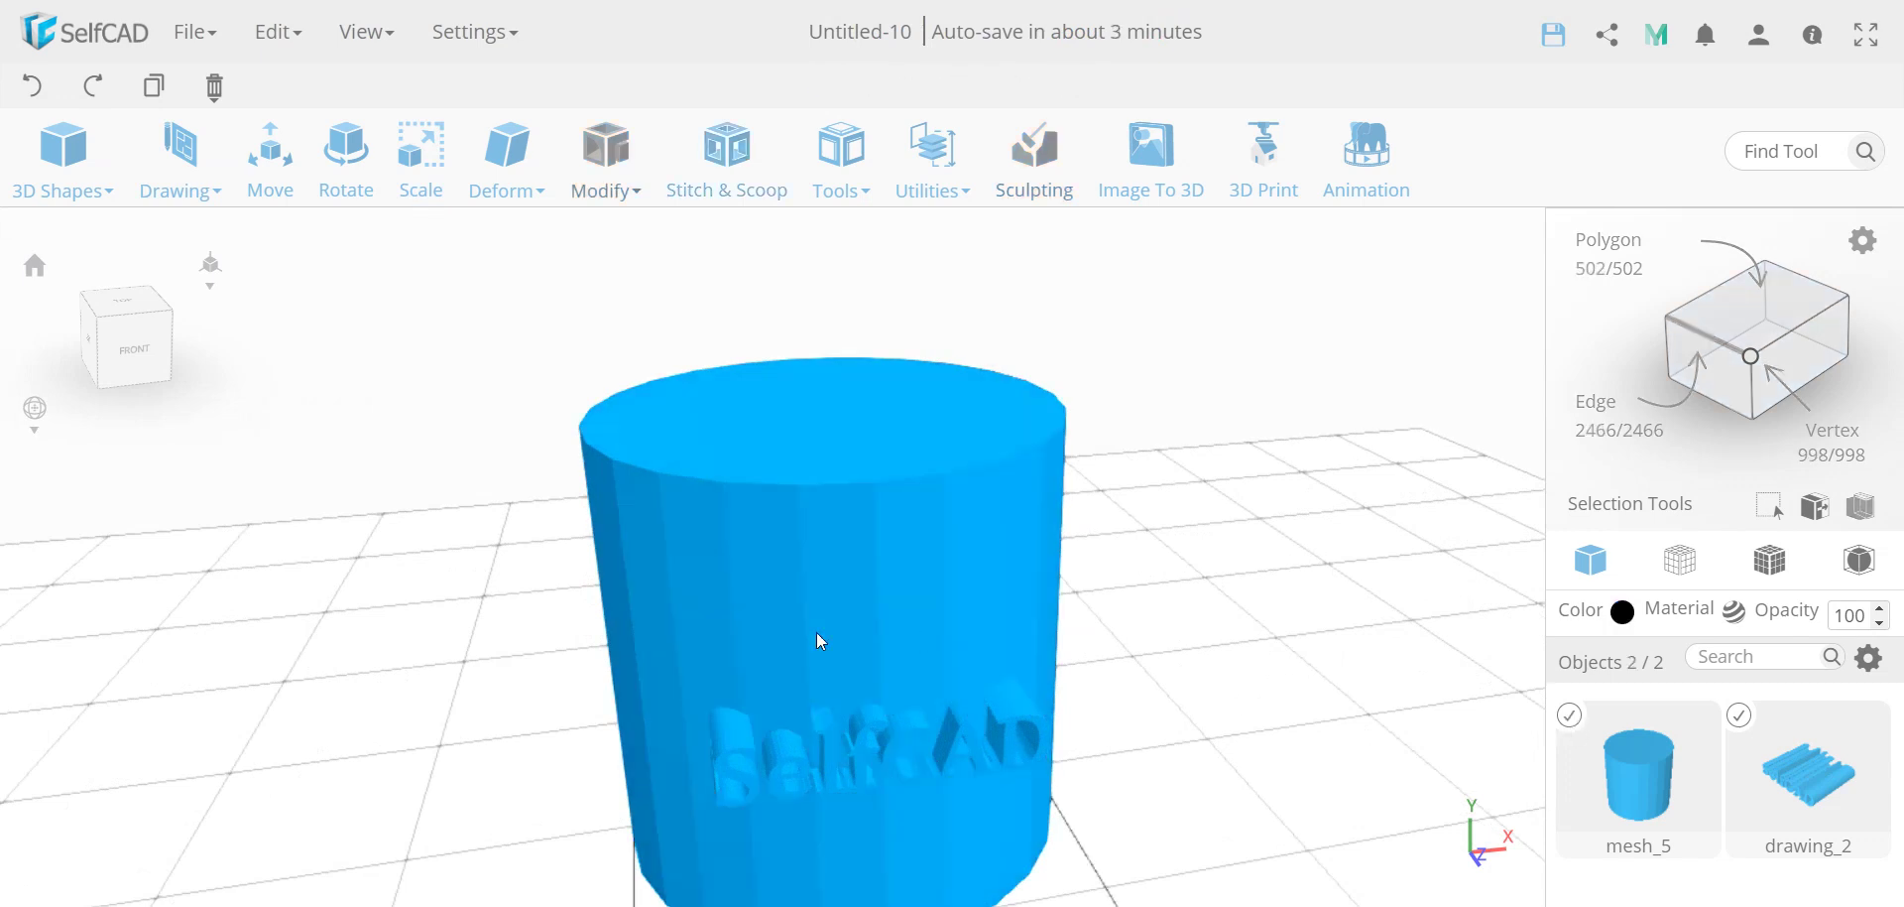
click(698, 188)
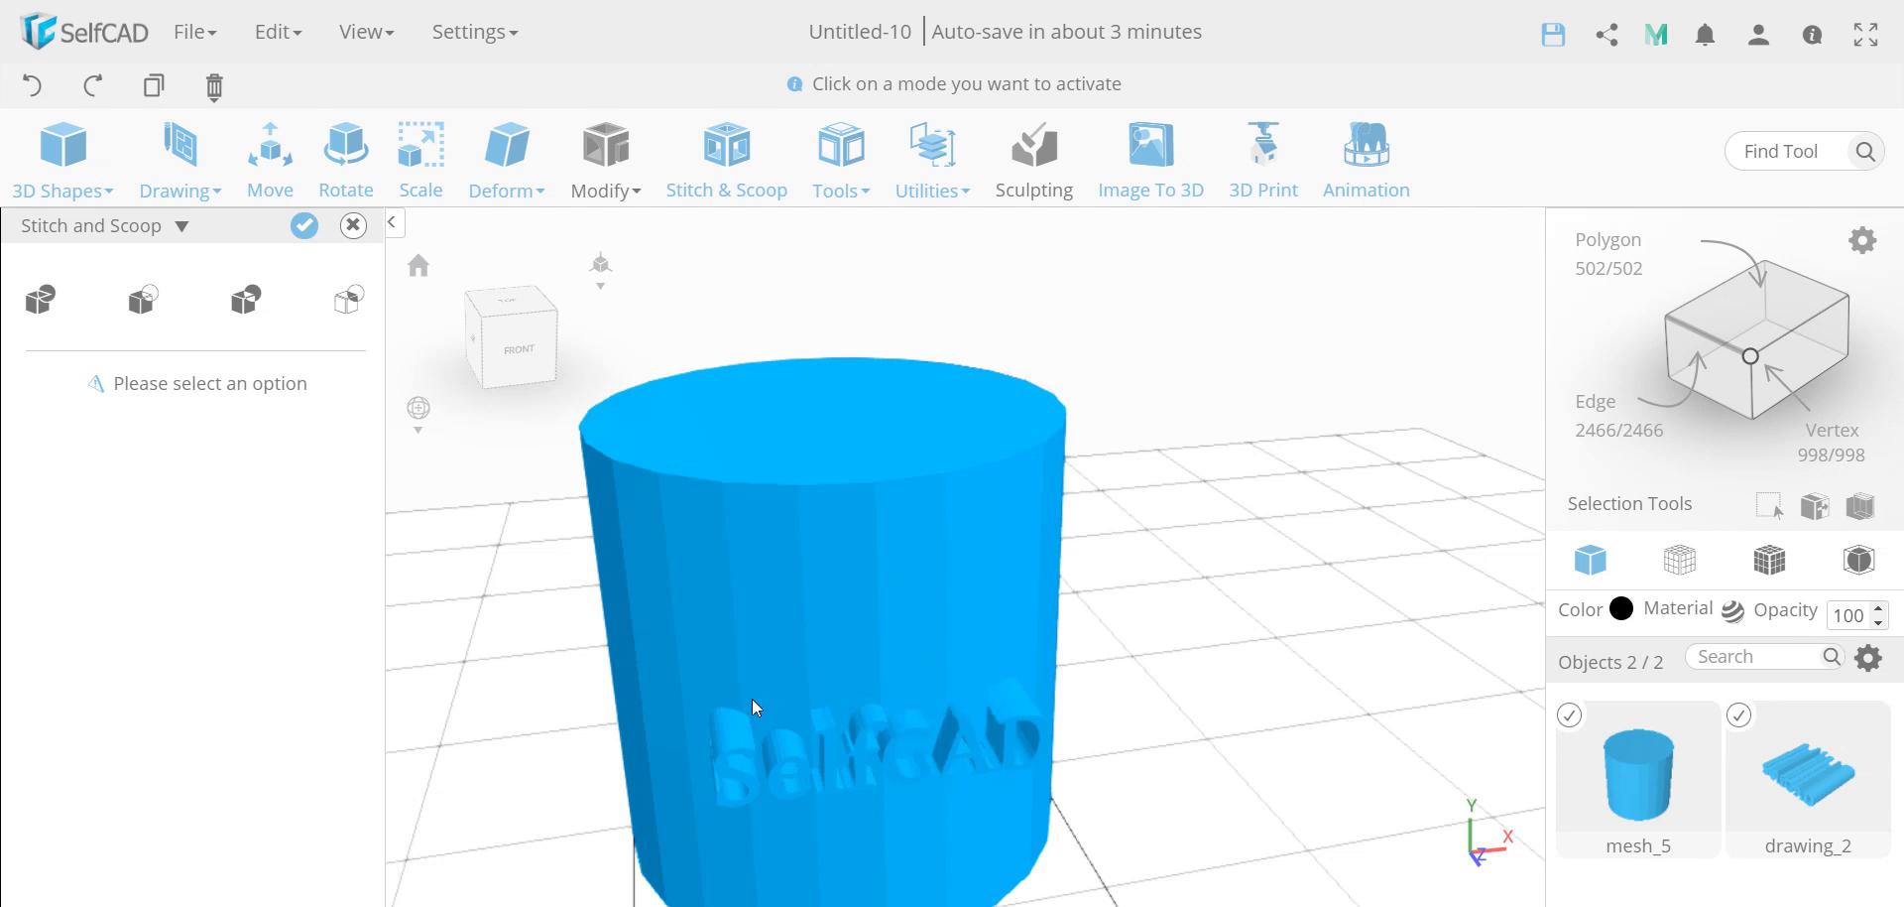
click(45, 302)
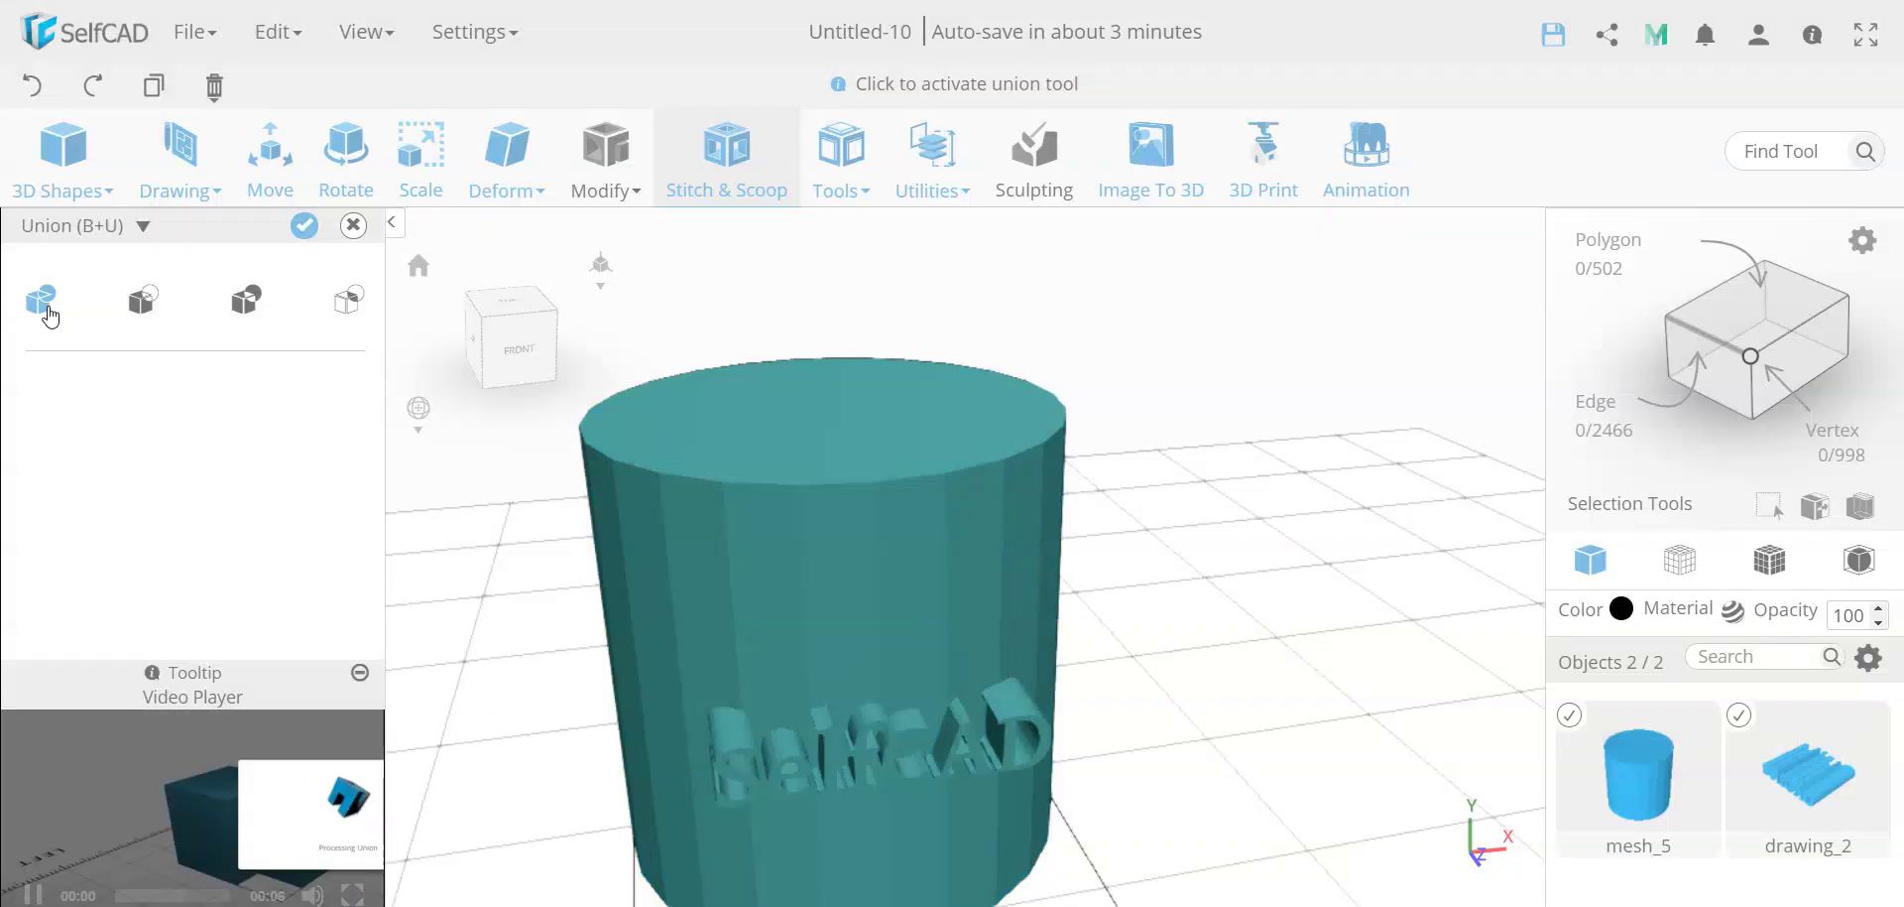
drag(854, 718, 778, 698)
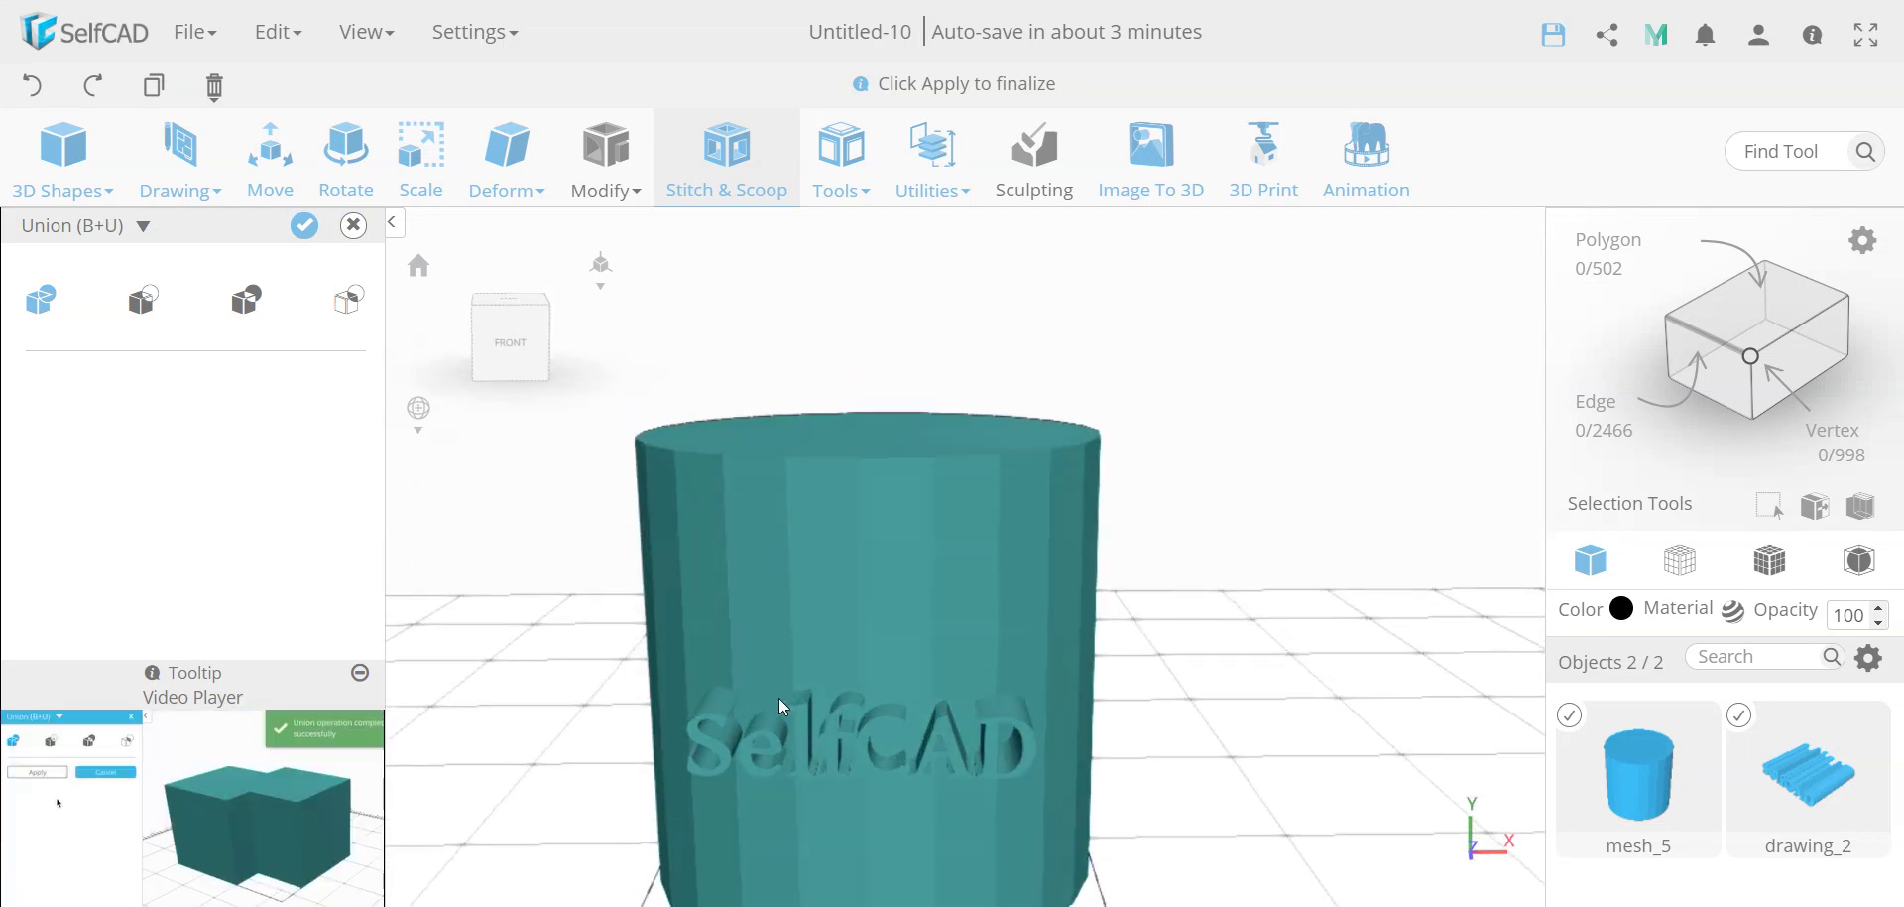
Switch to an Intersection preview and orbit until the curved SelfCAD letters face front
click(350, 306)
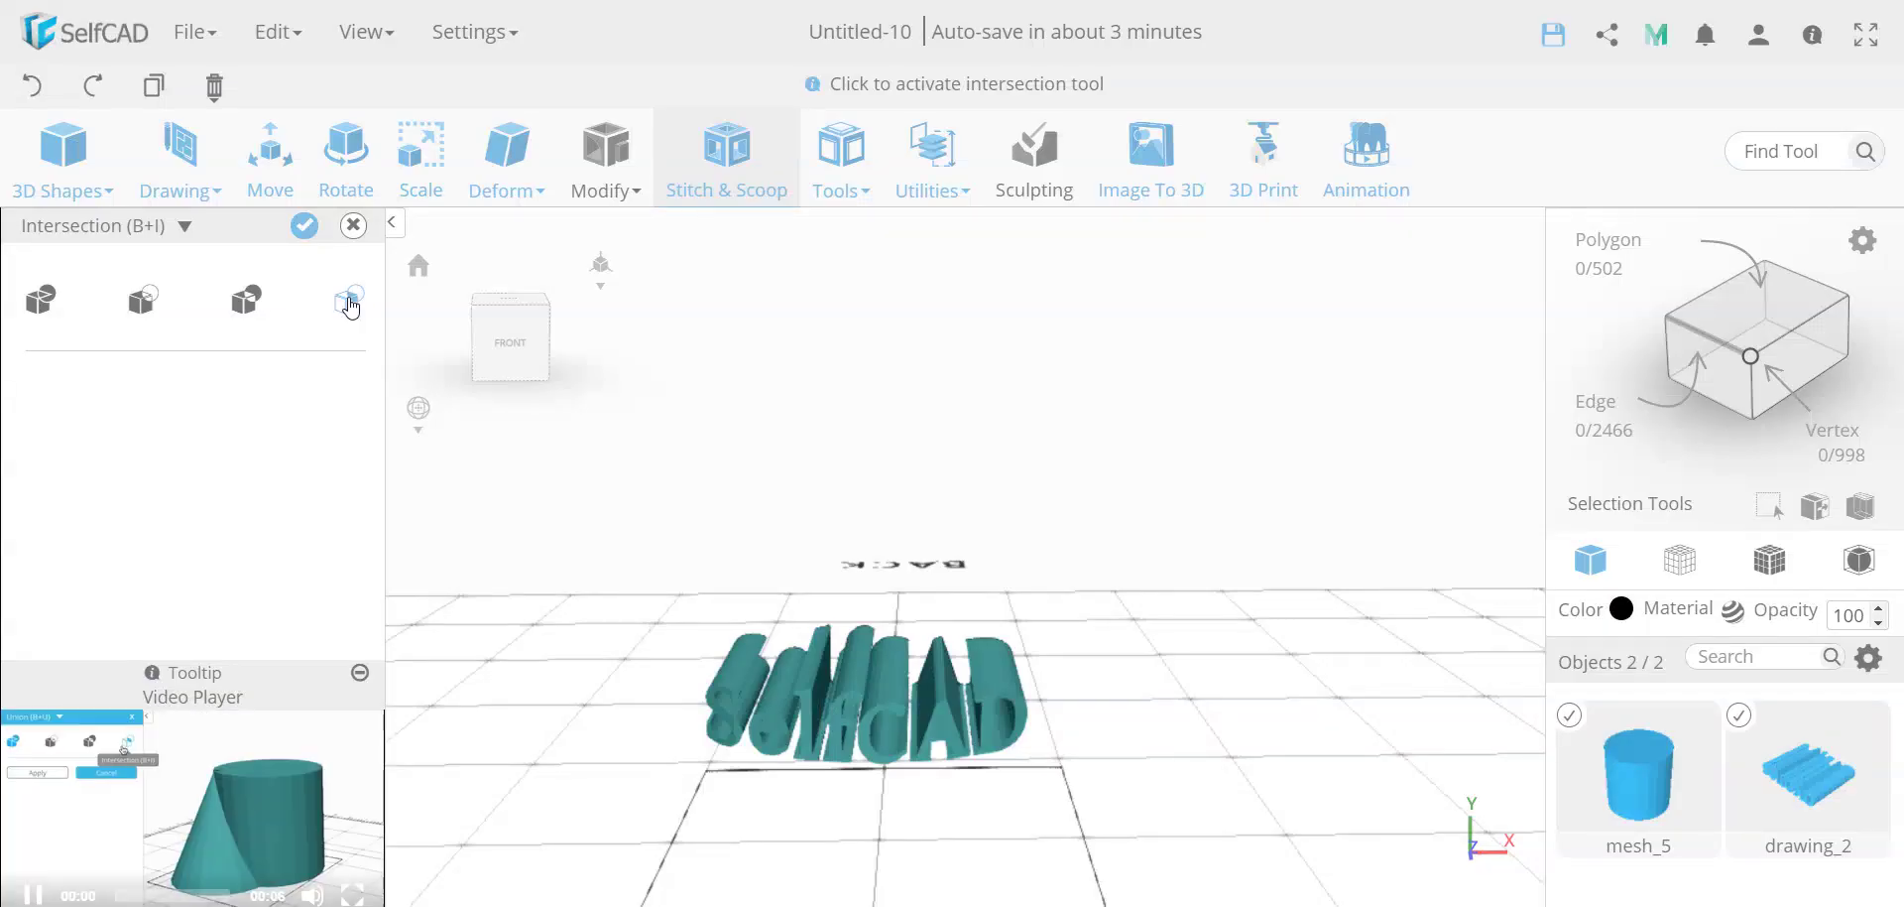
drag(621, 762, 965, 667)
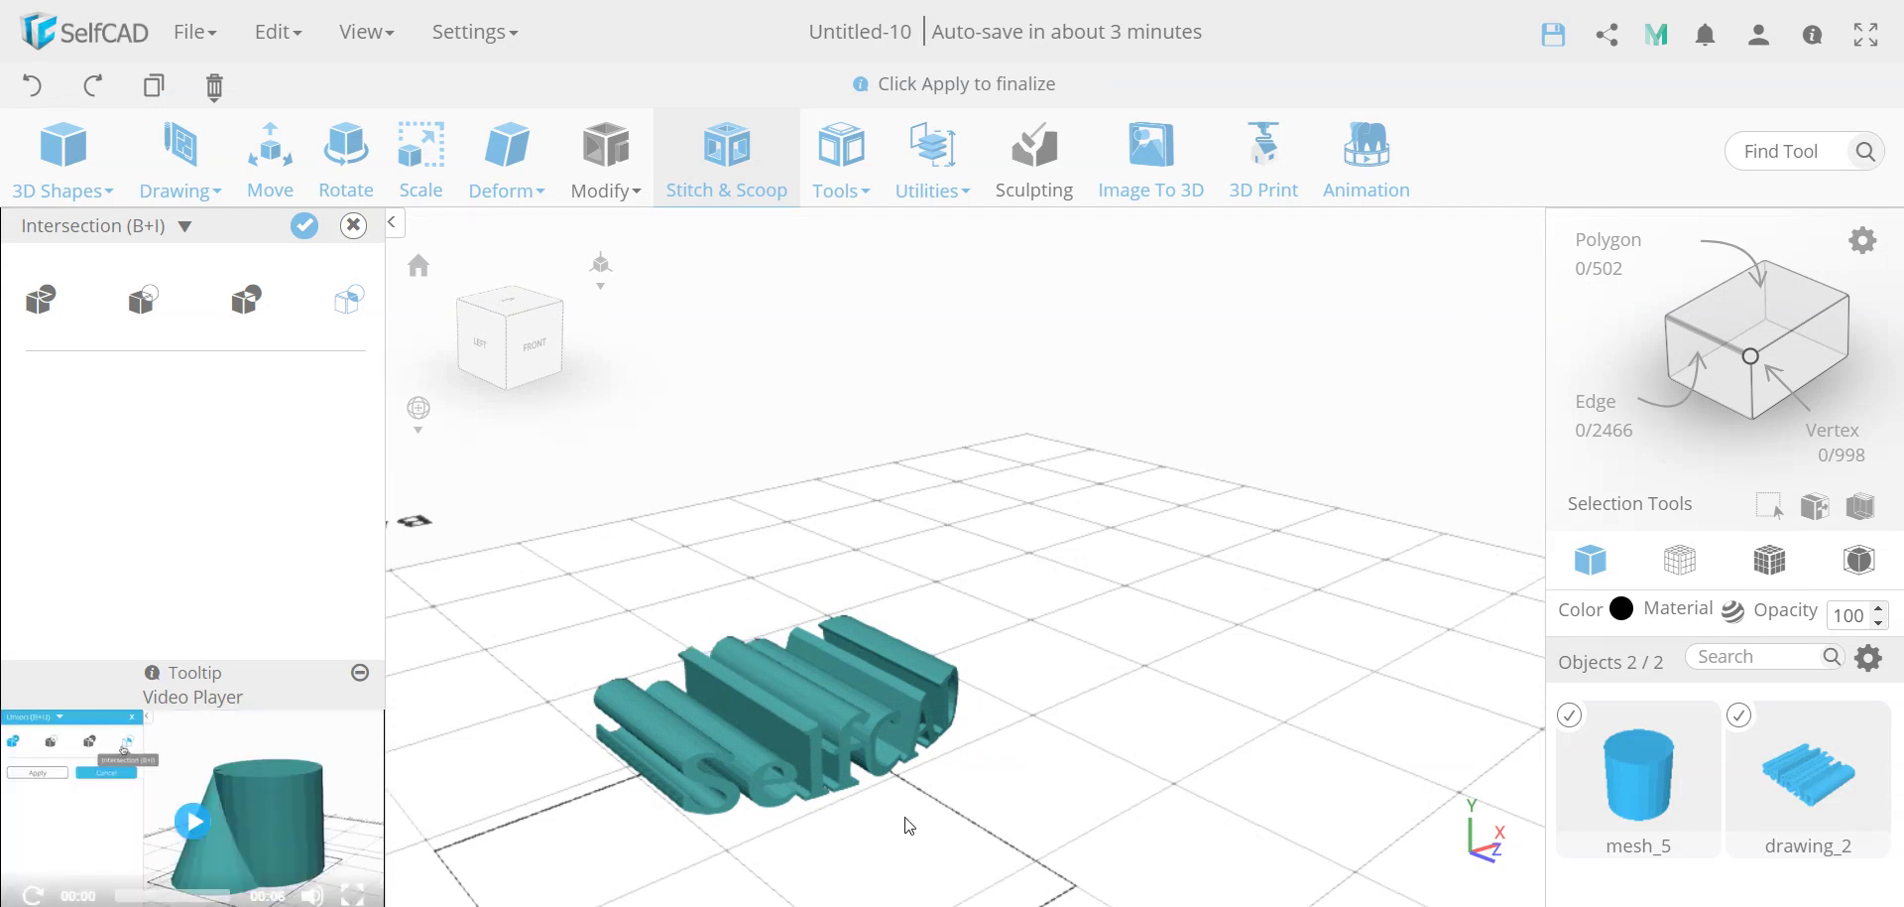
drag(901, 822, 740, 786)
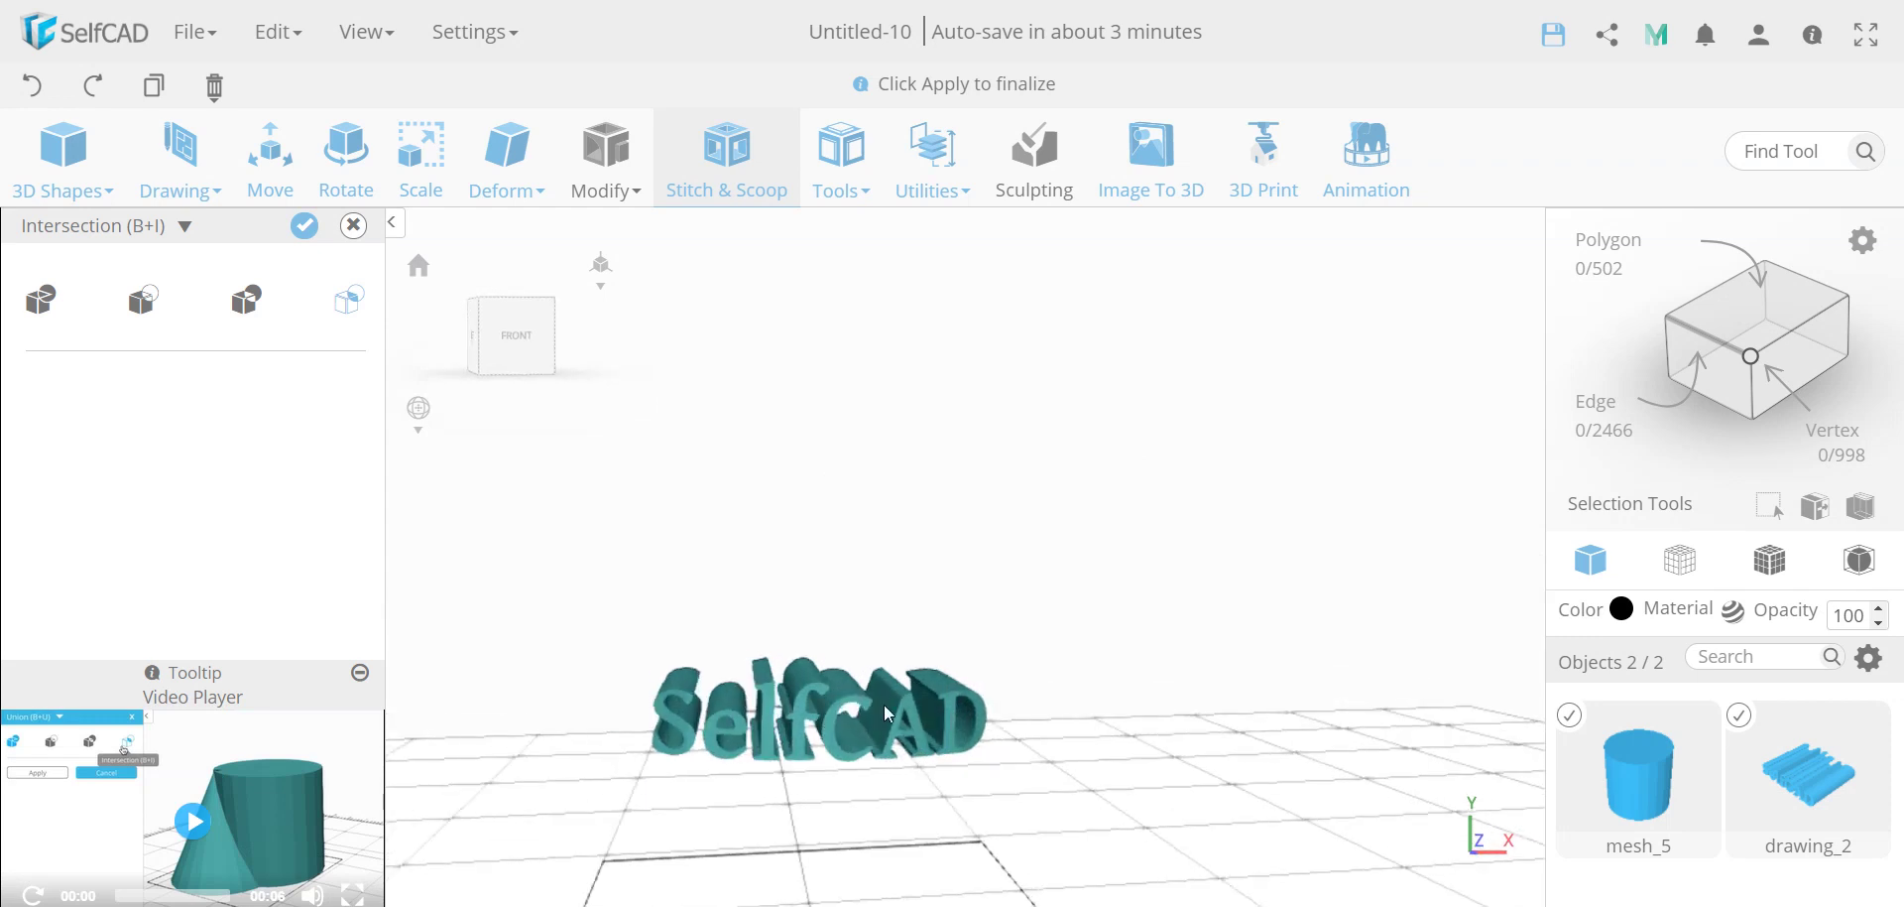
drag(1634, 762, 964, 676)
Preview a Difference subtracting drawing_2 from cylinder mesh_5, engraving the lettering
click(144, 302)
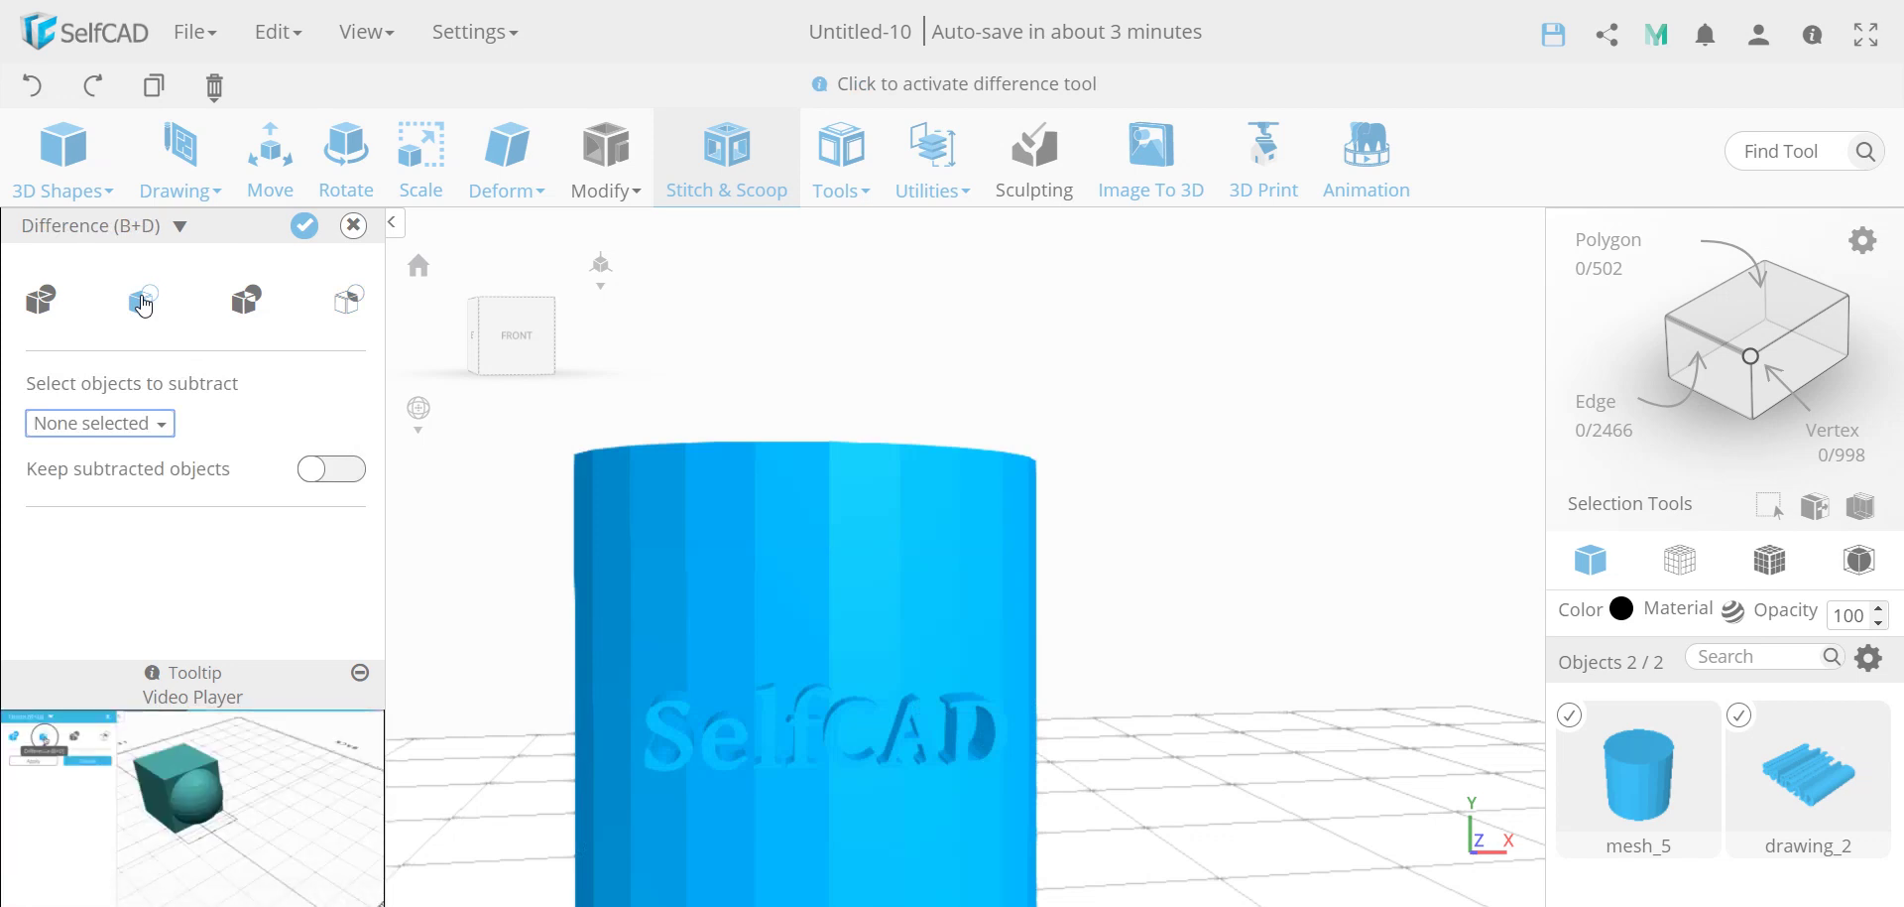
click(104, 423)
click(129, 456)
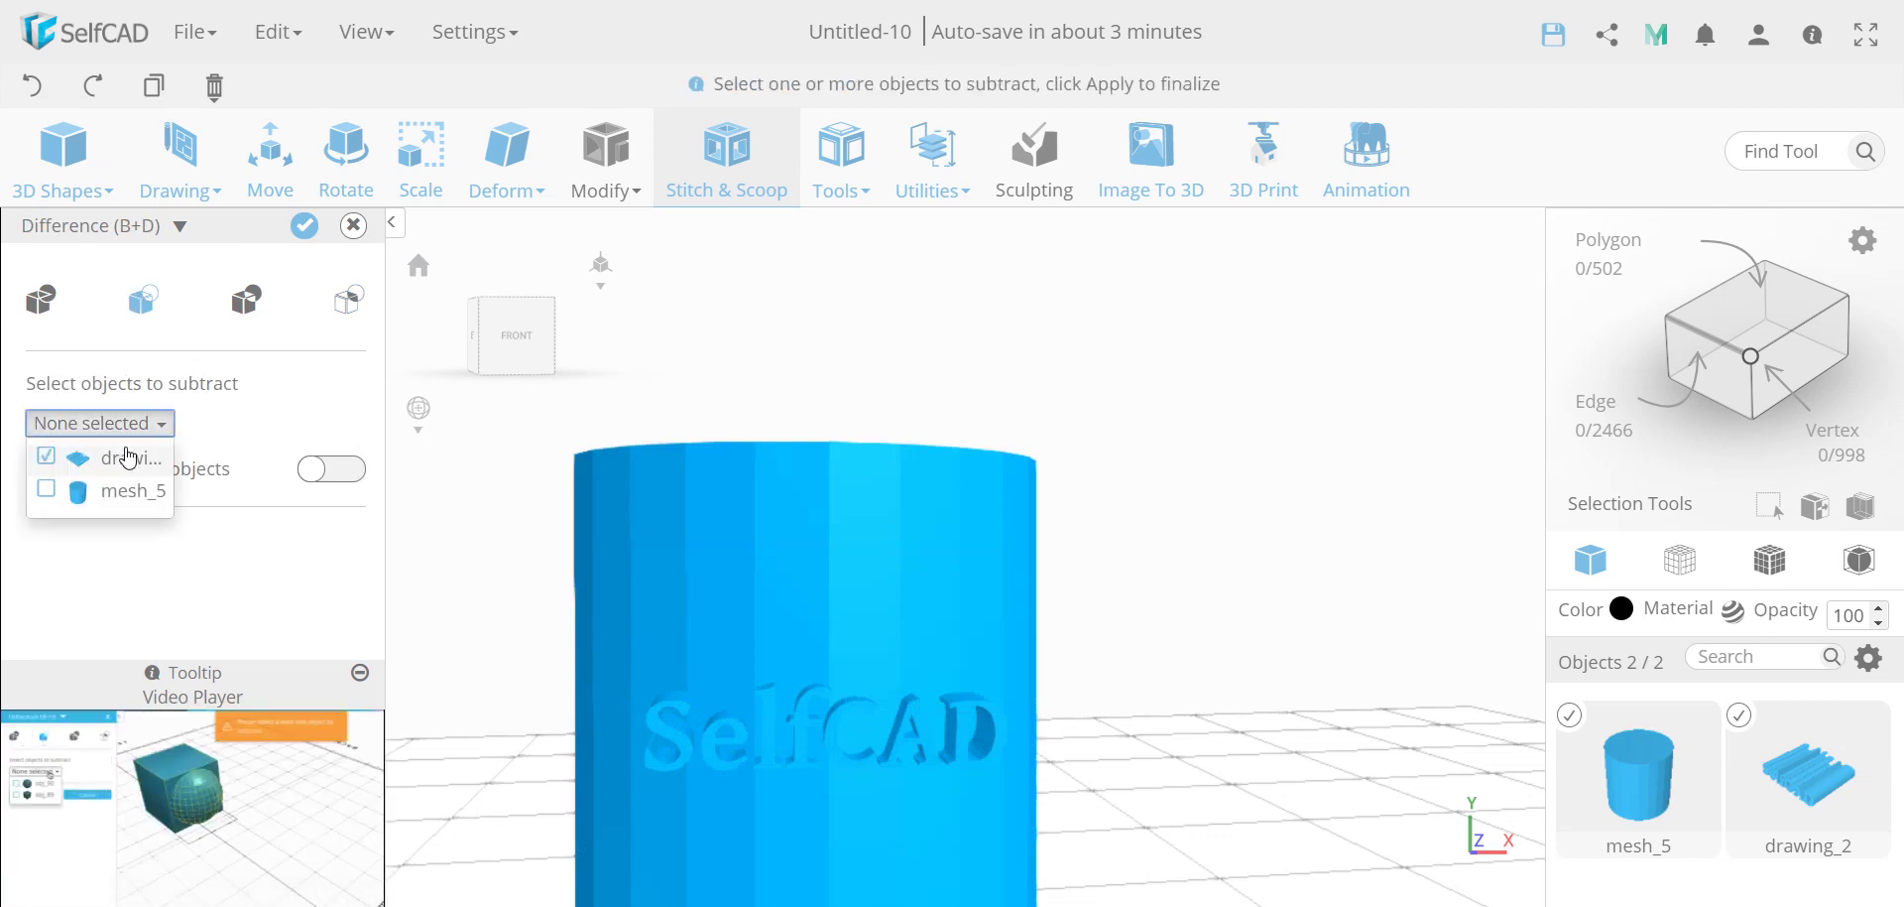
click(240, 411)
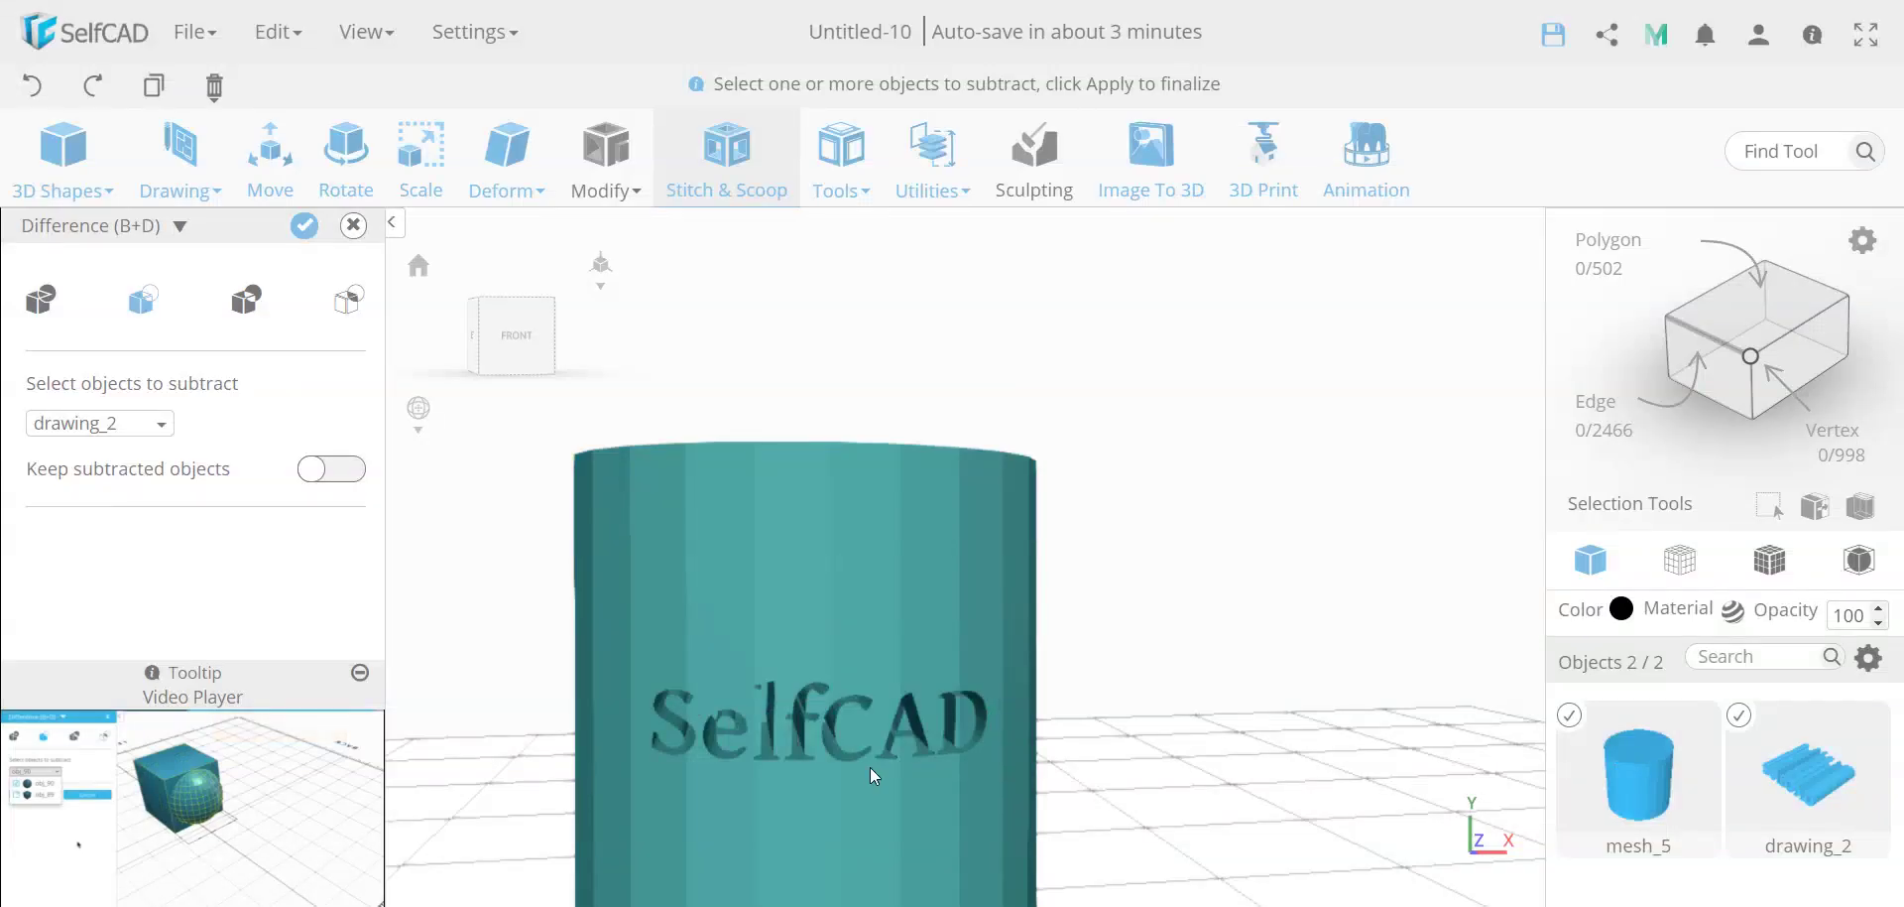
mouse_move(871, 765)
mouse_down()
mouse_move(770, 772)
mouse_move(819, 754)
mouse_move(967, 769)
mouse_move(807, 766)
mouse_move(854, 768)
mouse_up()
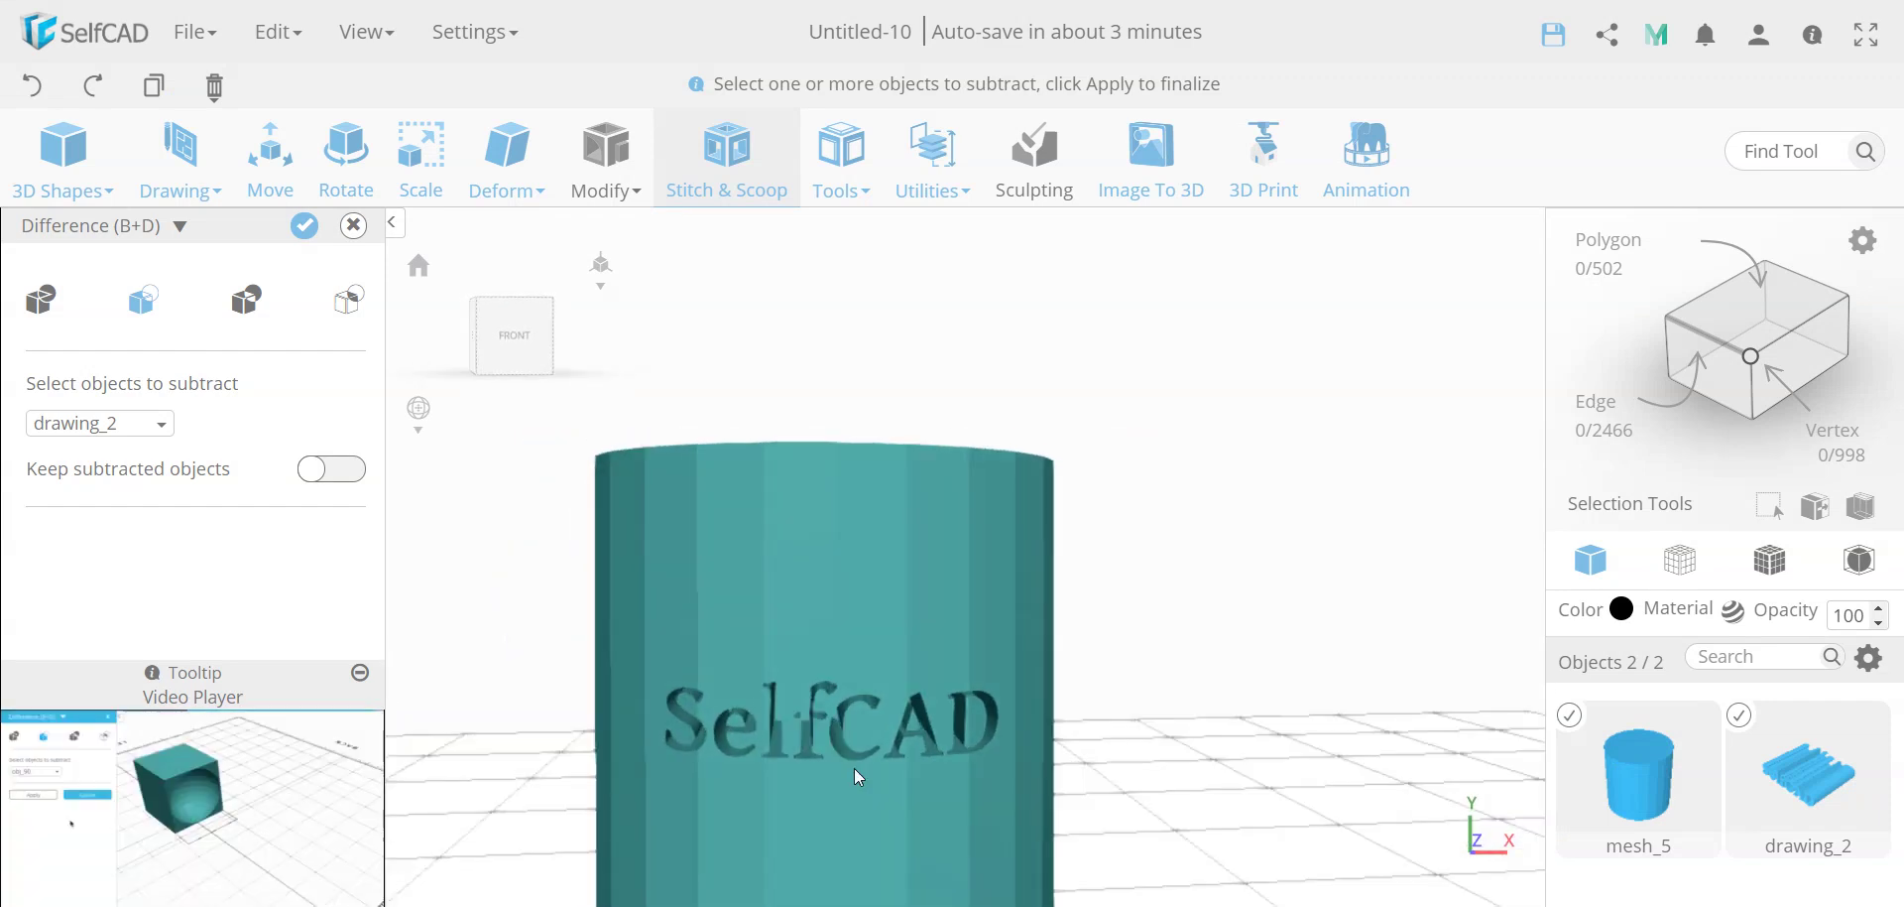
Return to the Intersection preview and orbit around the curved lettering
click(348, 299)
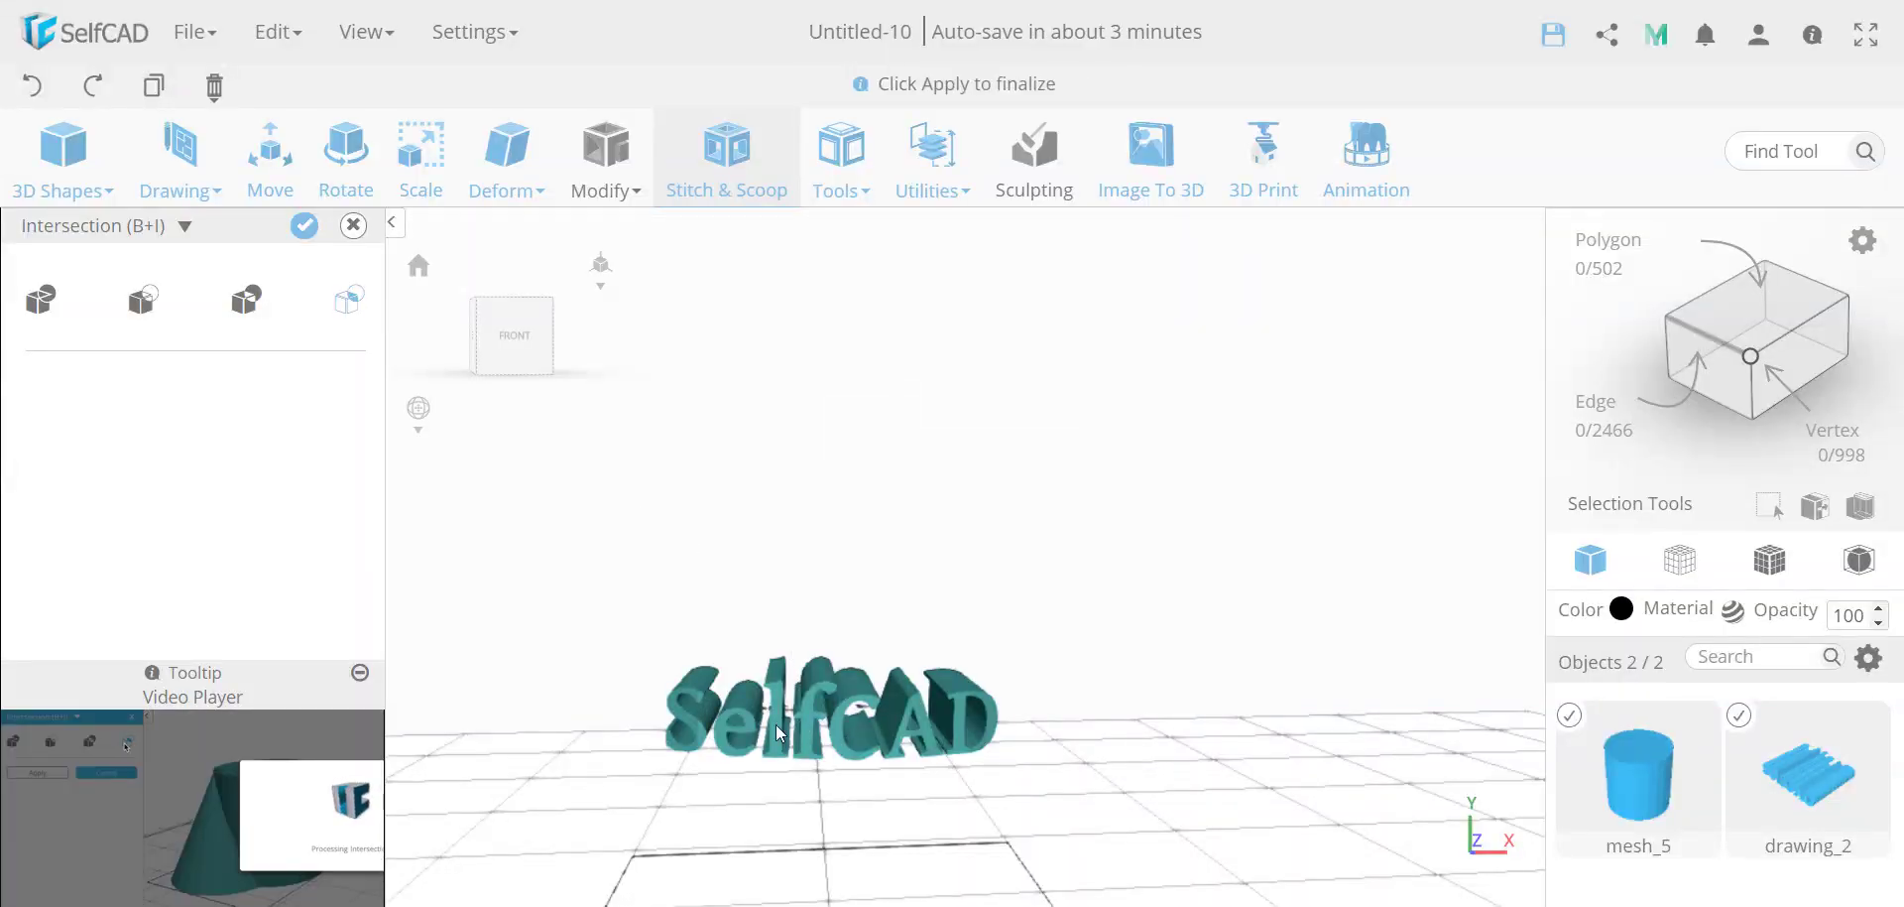
drag(750, 820, 708, 642)
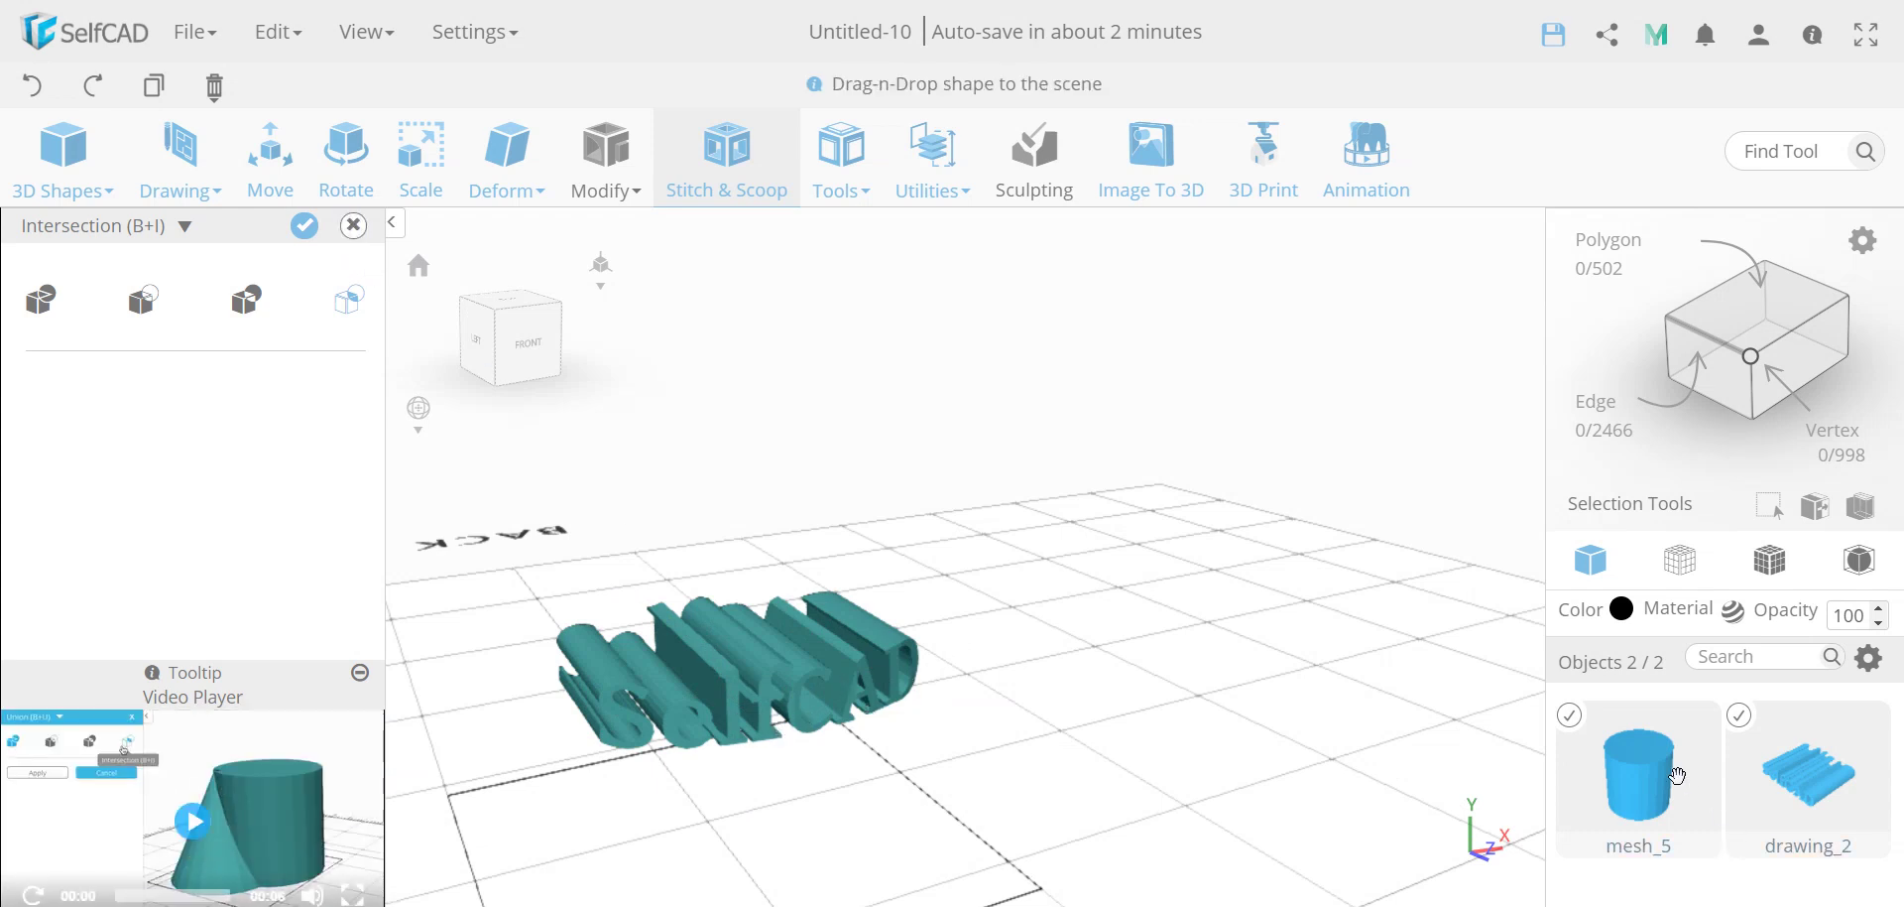
drag(1648, 777, 1484, 757)
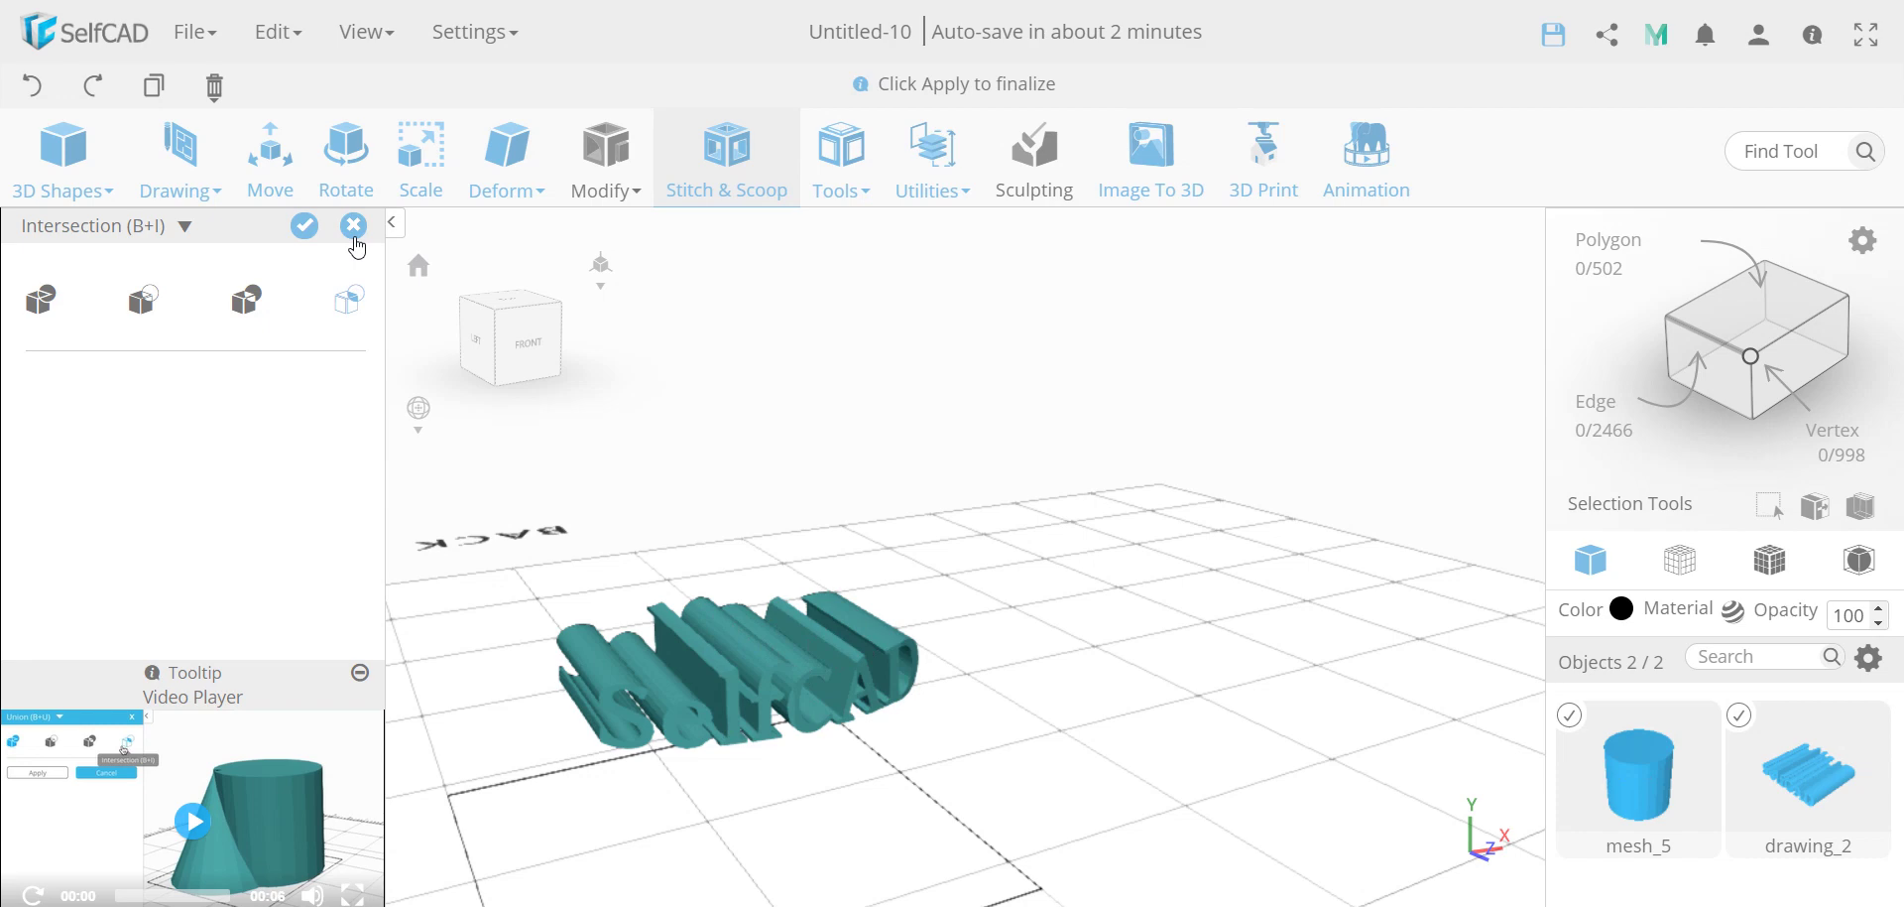
Close Stitch & Scoop, discard the boolean preview, and clear the selection
click(354, 226)
click(967, 501)
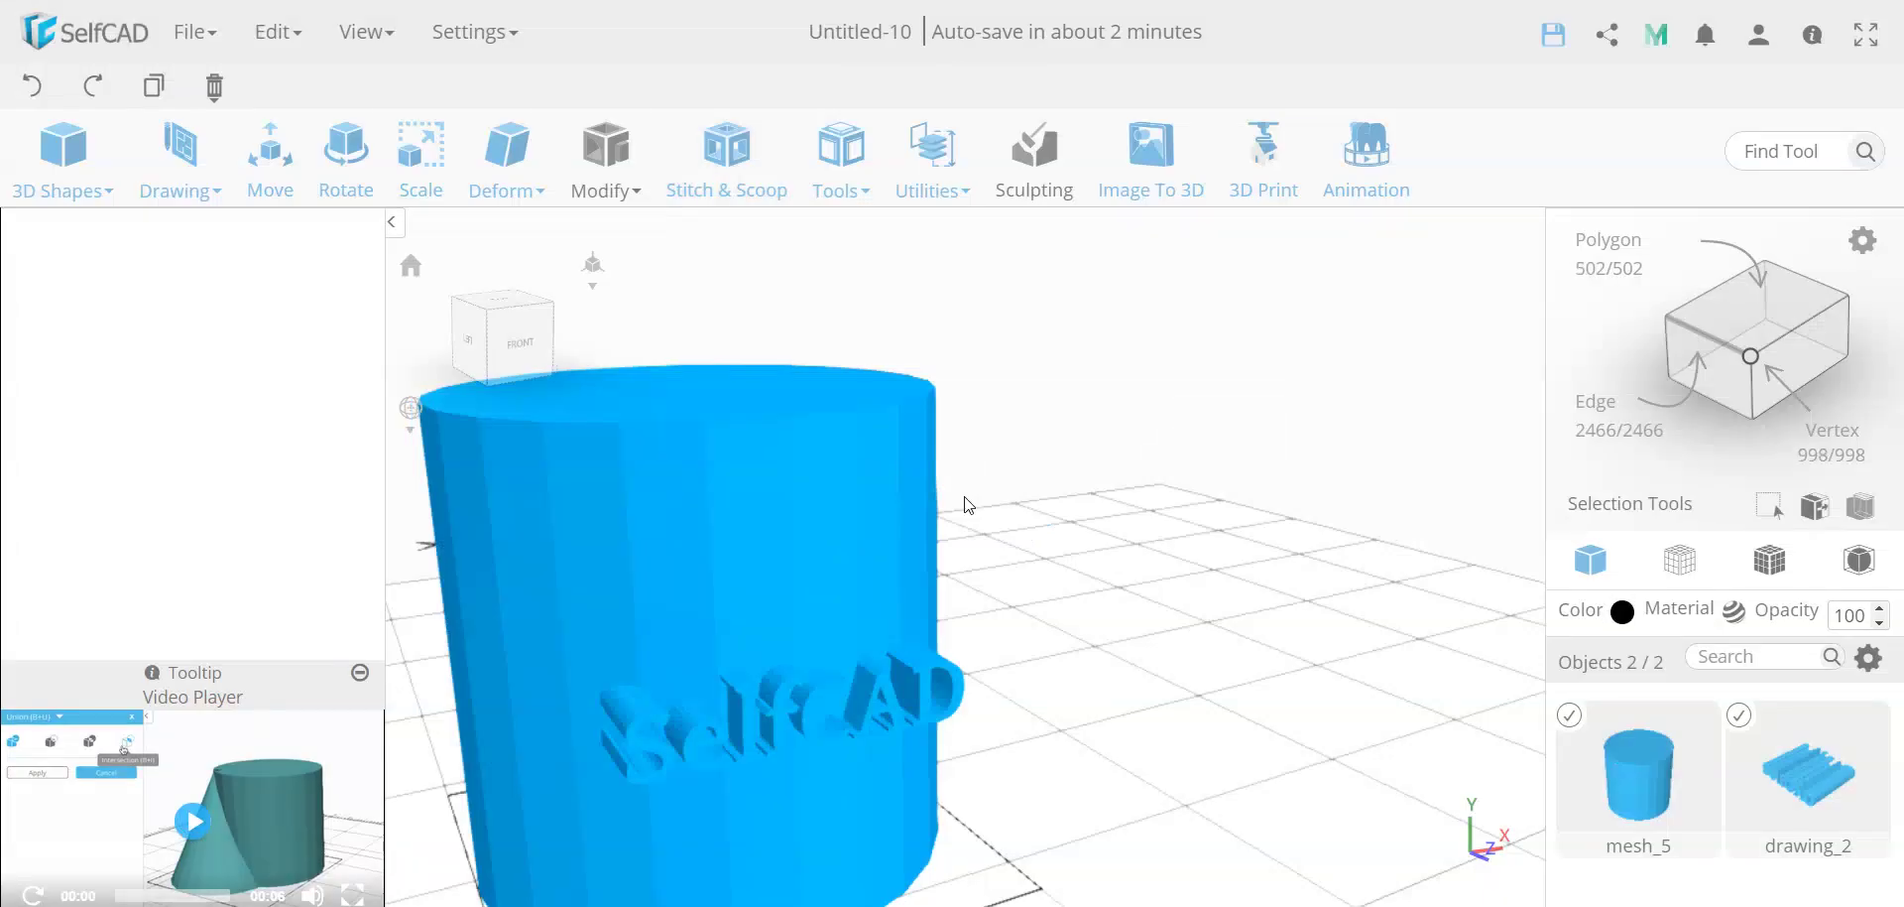
click(1064, 635)
Apply Add Thickness with a thickness of 5 to cylinder mesh_5
click(728, 512)
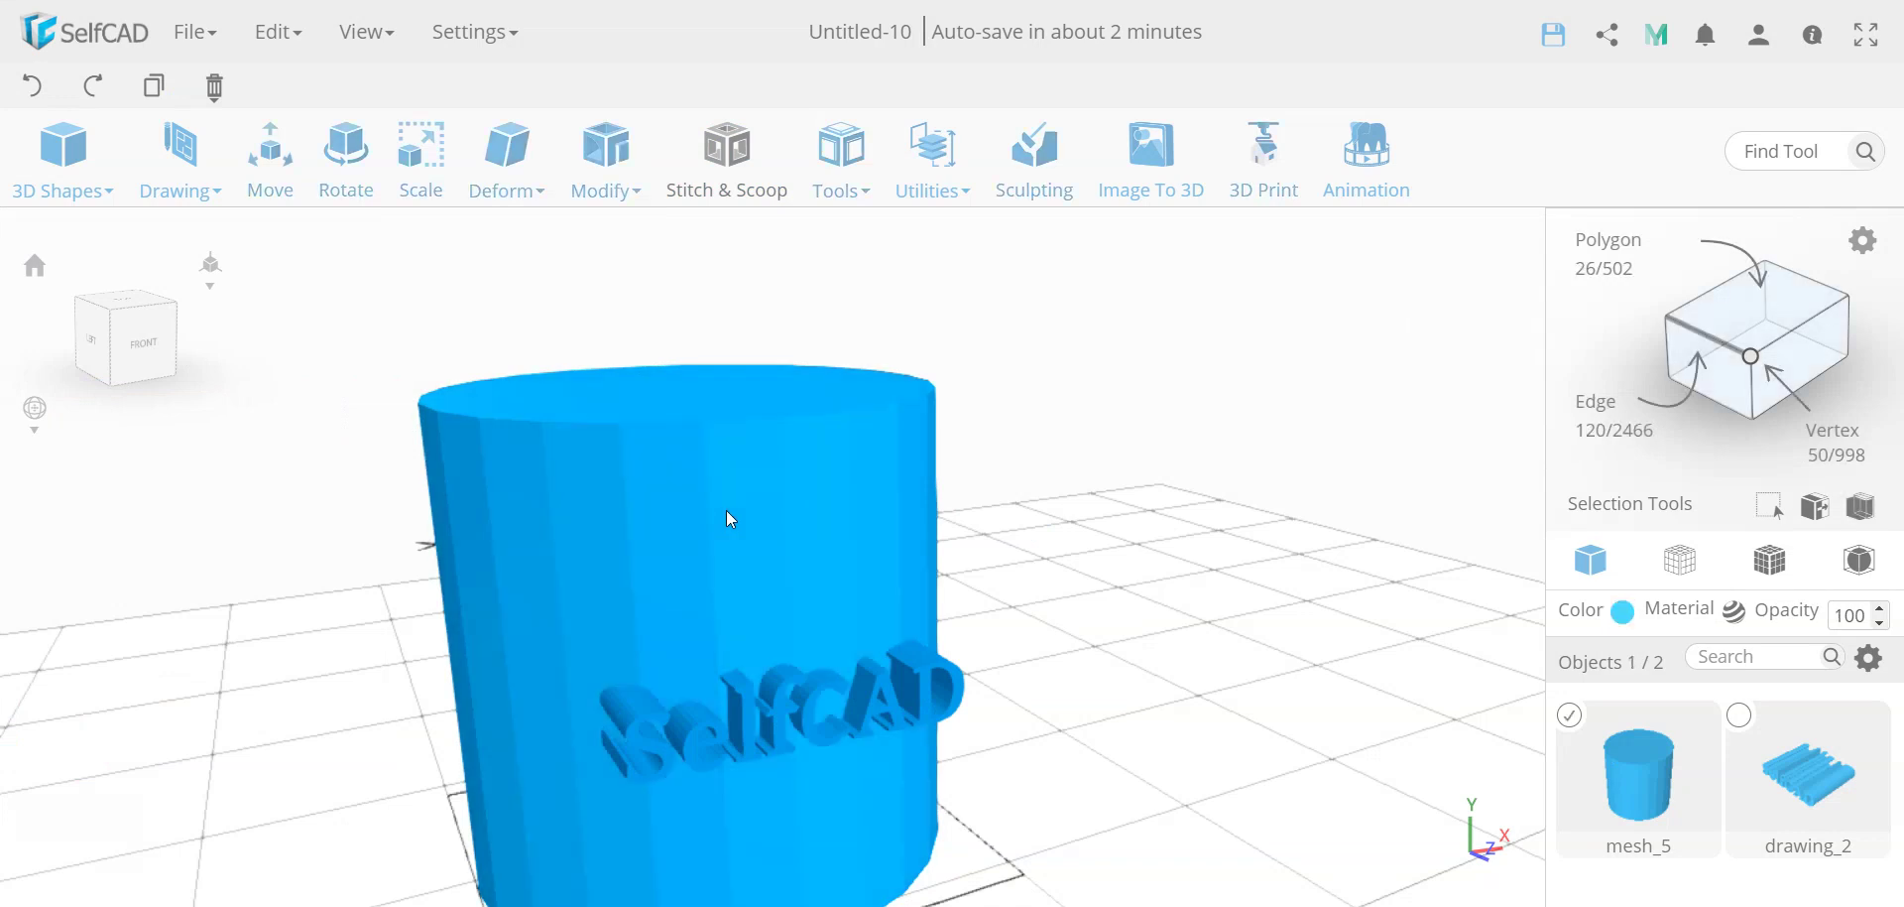
click(618, 154)
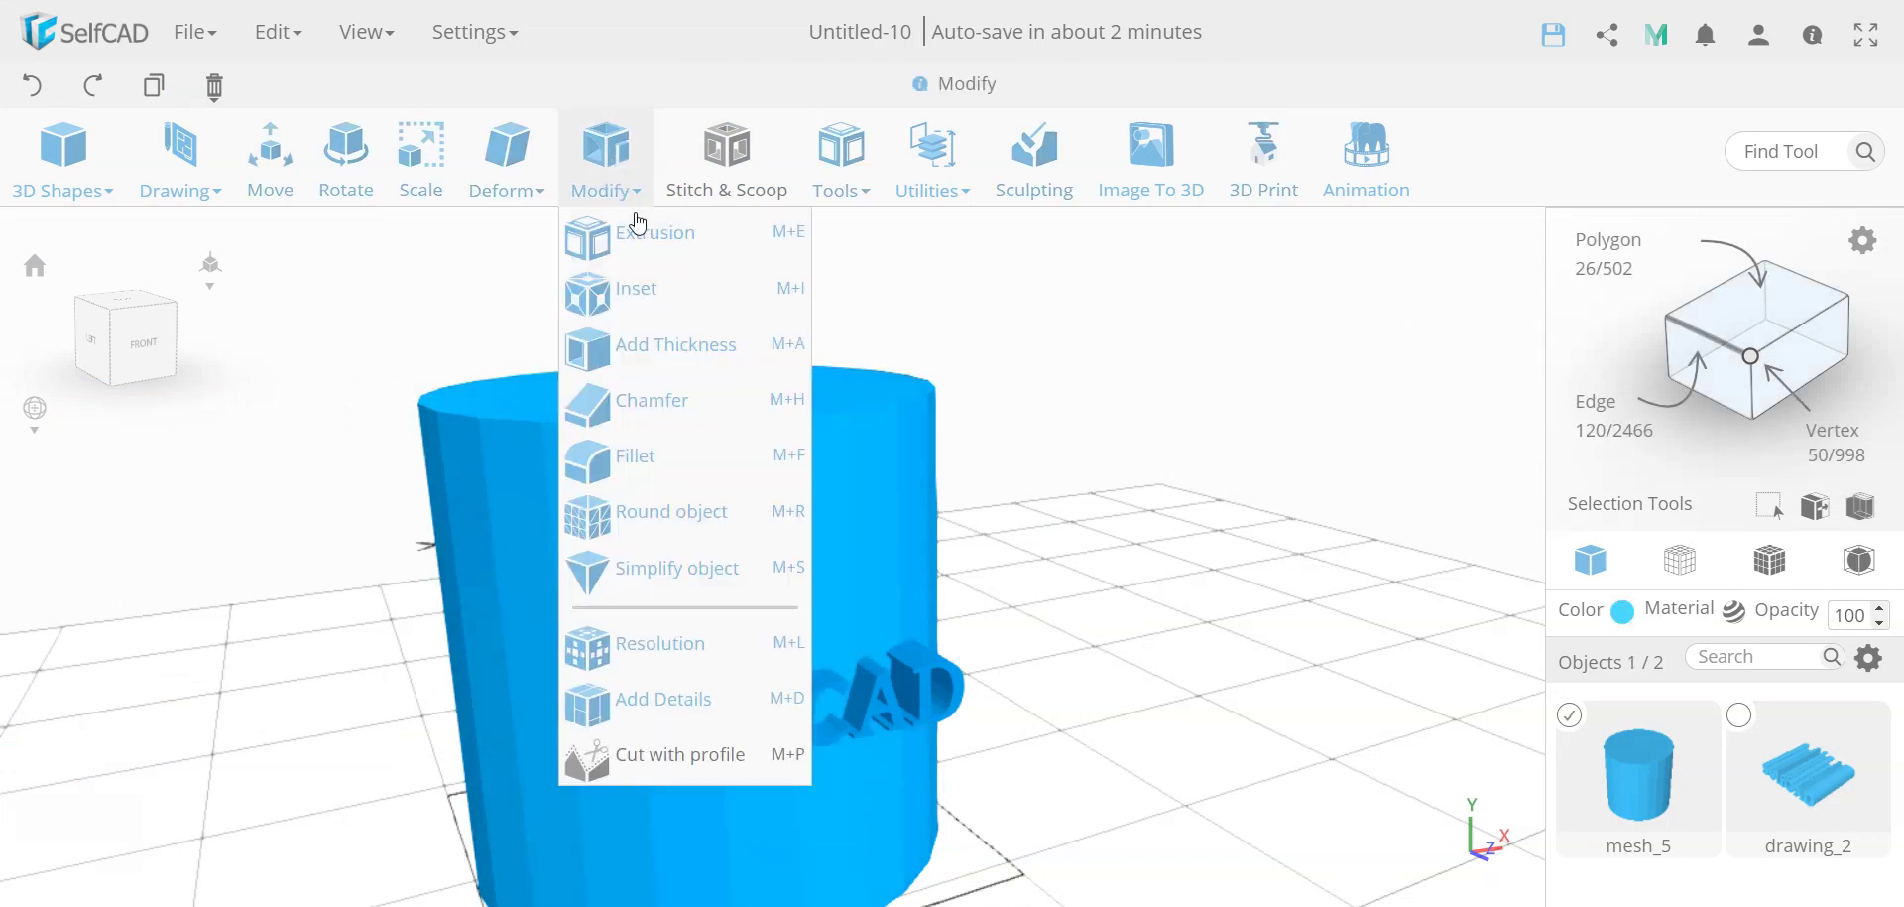
click(659, 350)
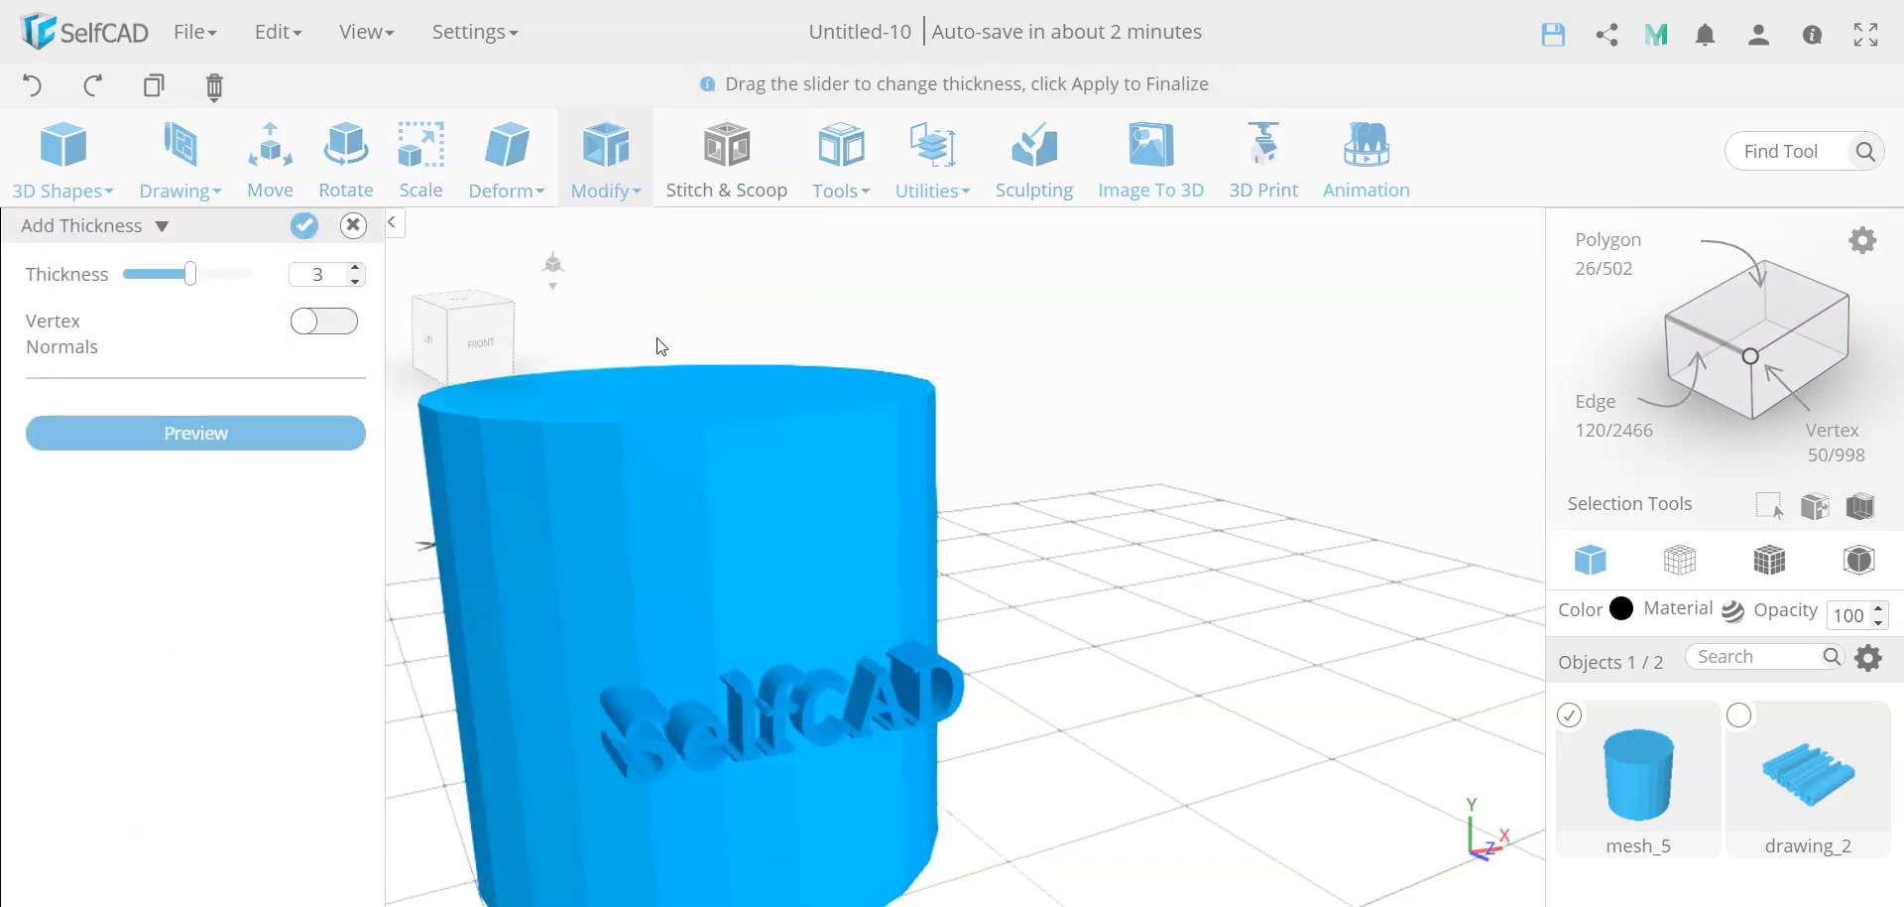
double_click(320, 274)
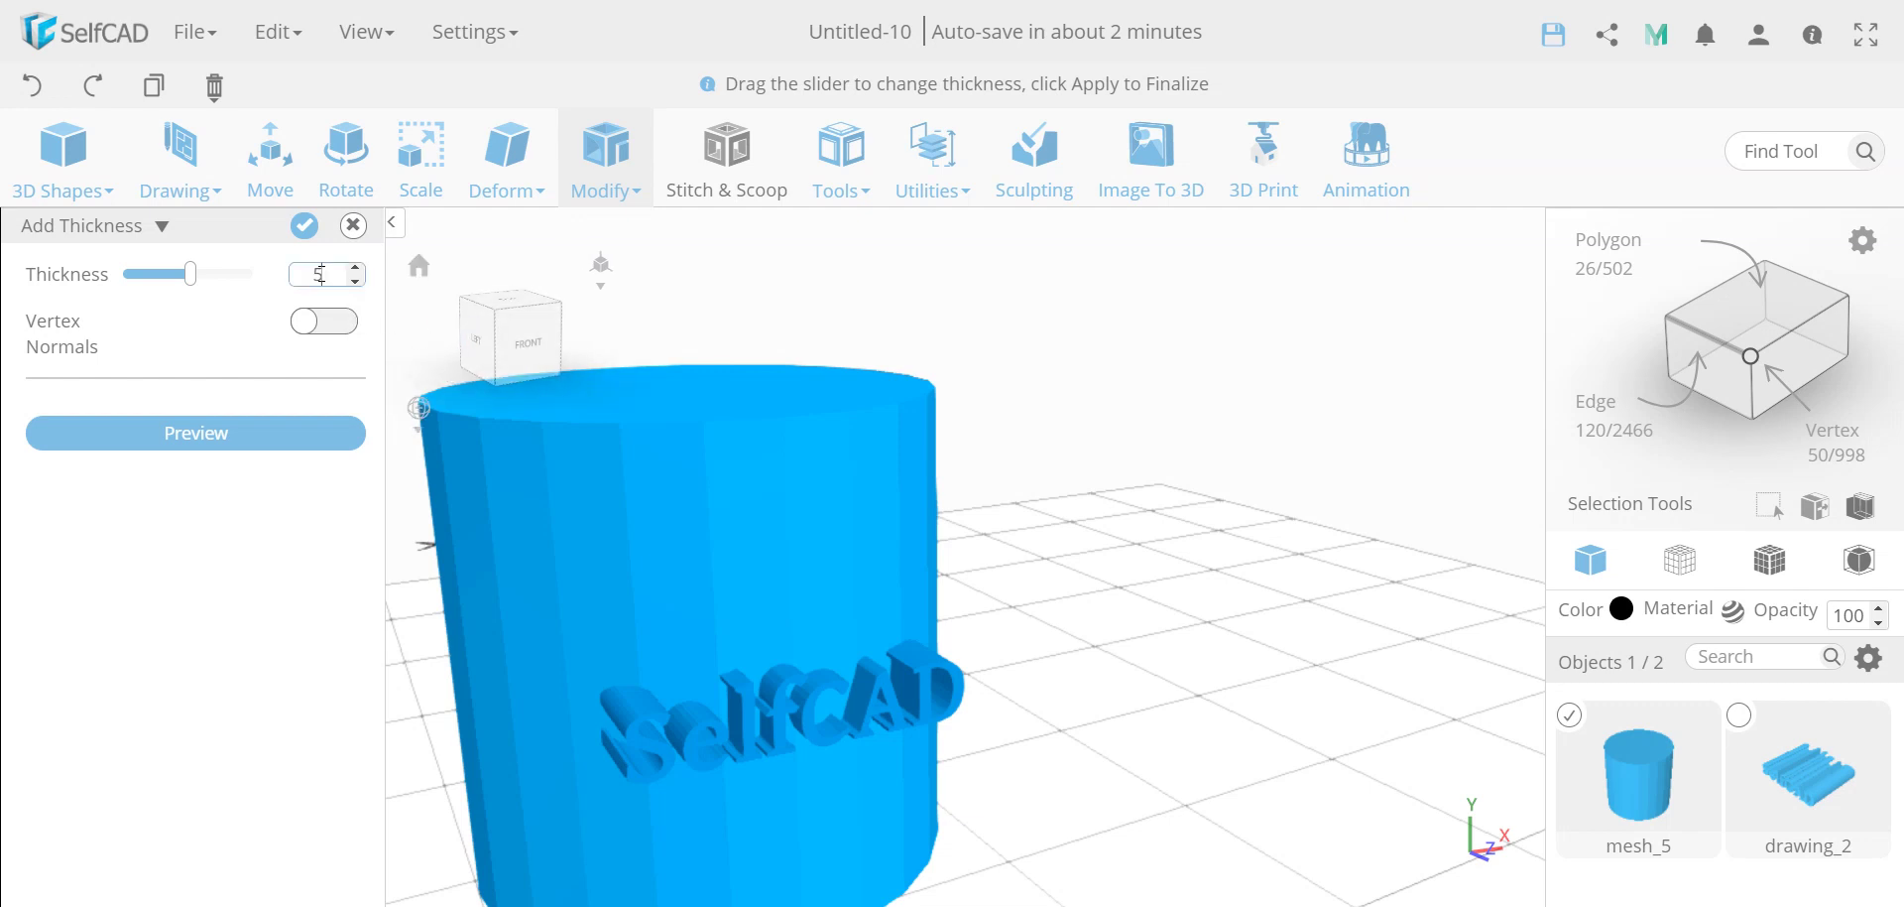
click(194, 432)
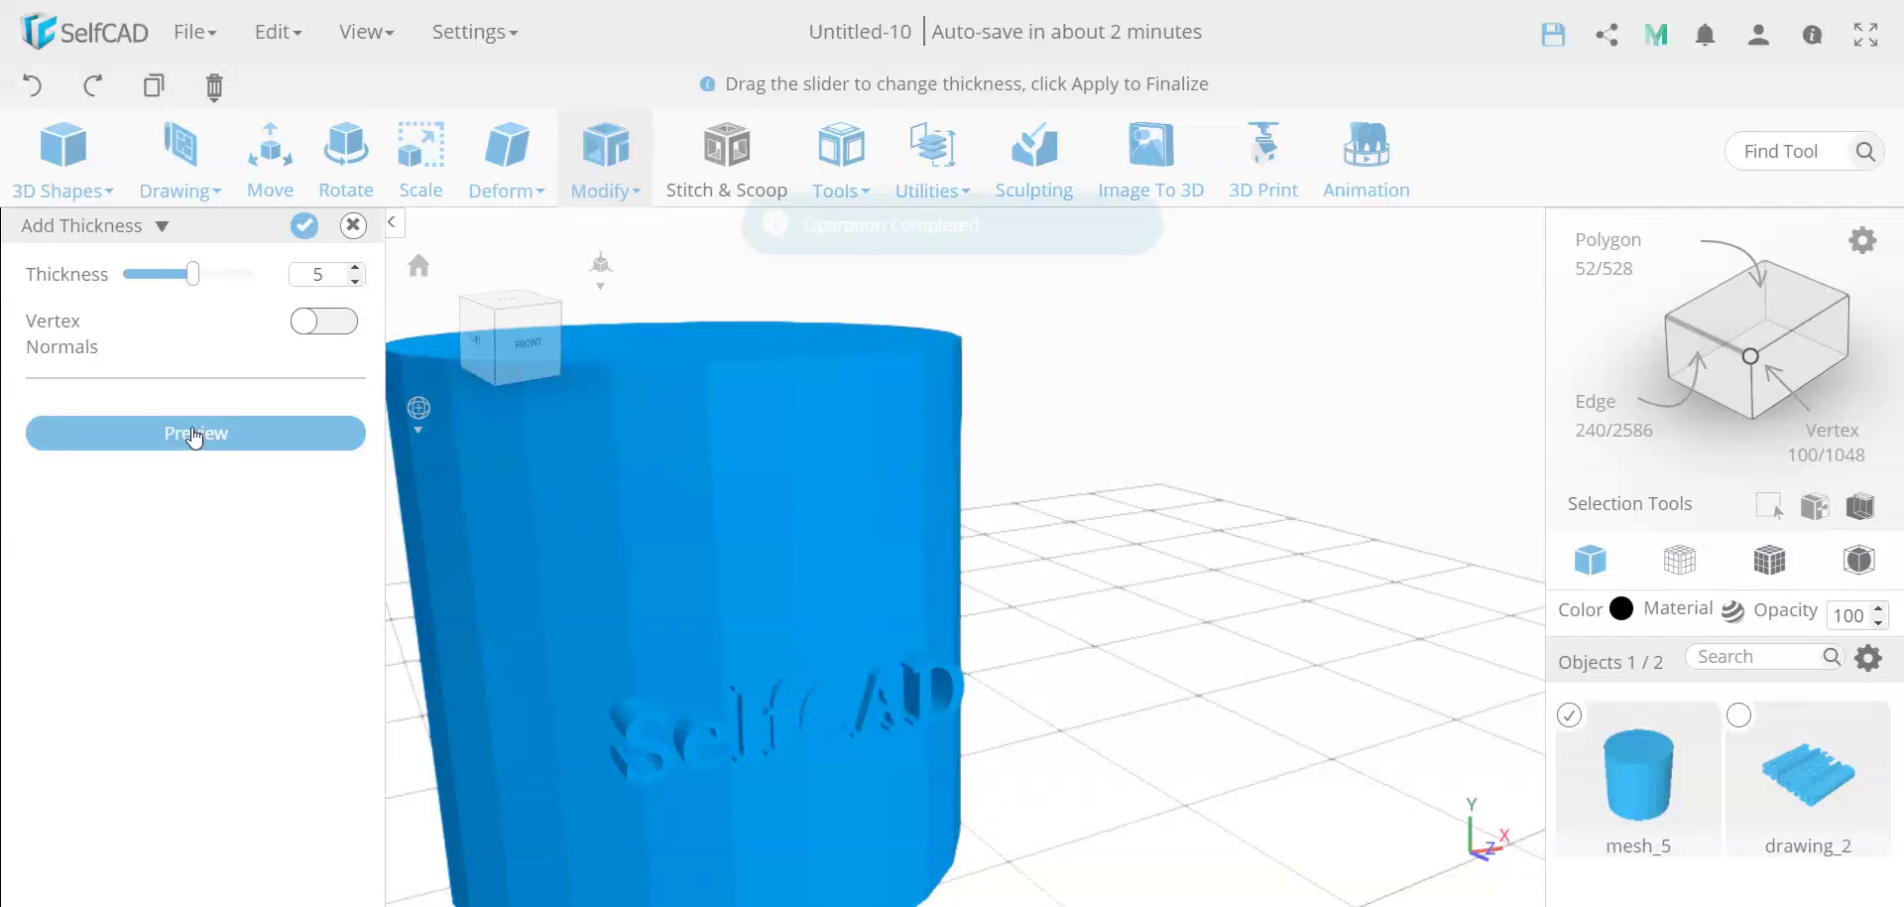
click(304, 226)
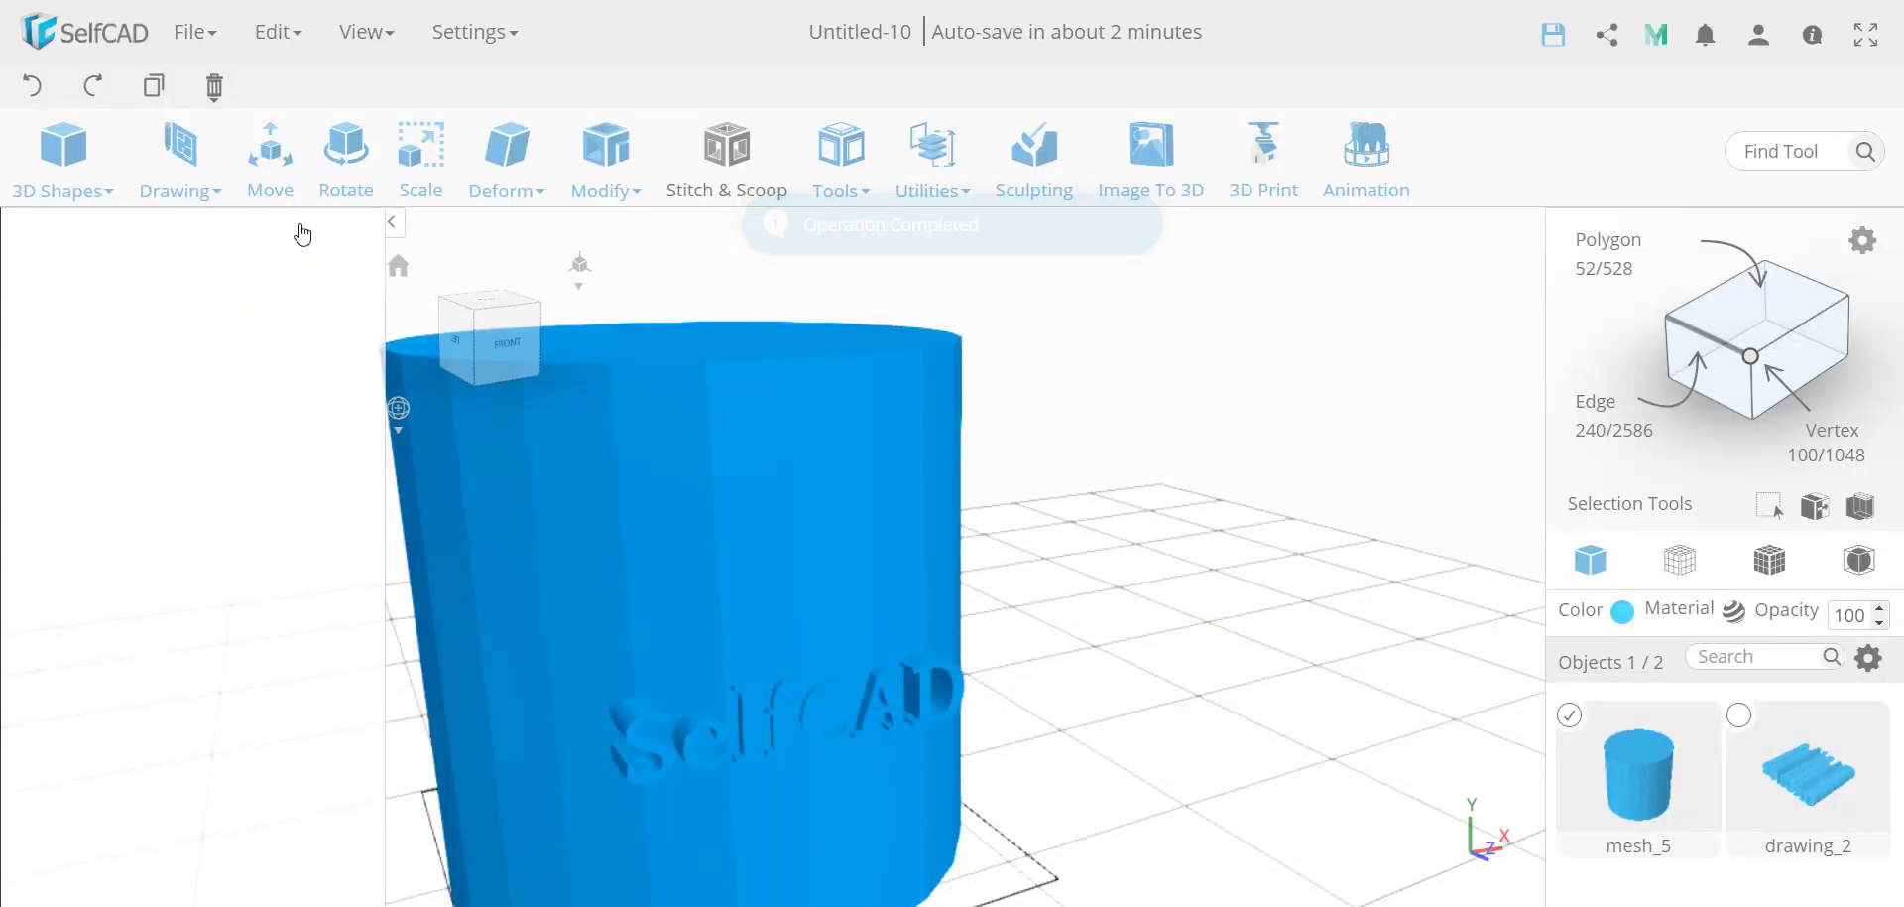
Select mesh_5 and drawing_2 and apply their Intersection, producing intersection_3
click(1739, 715)
click(1041, 735)
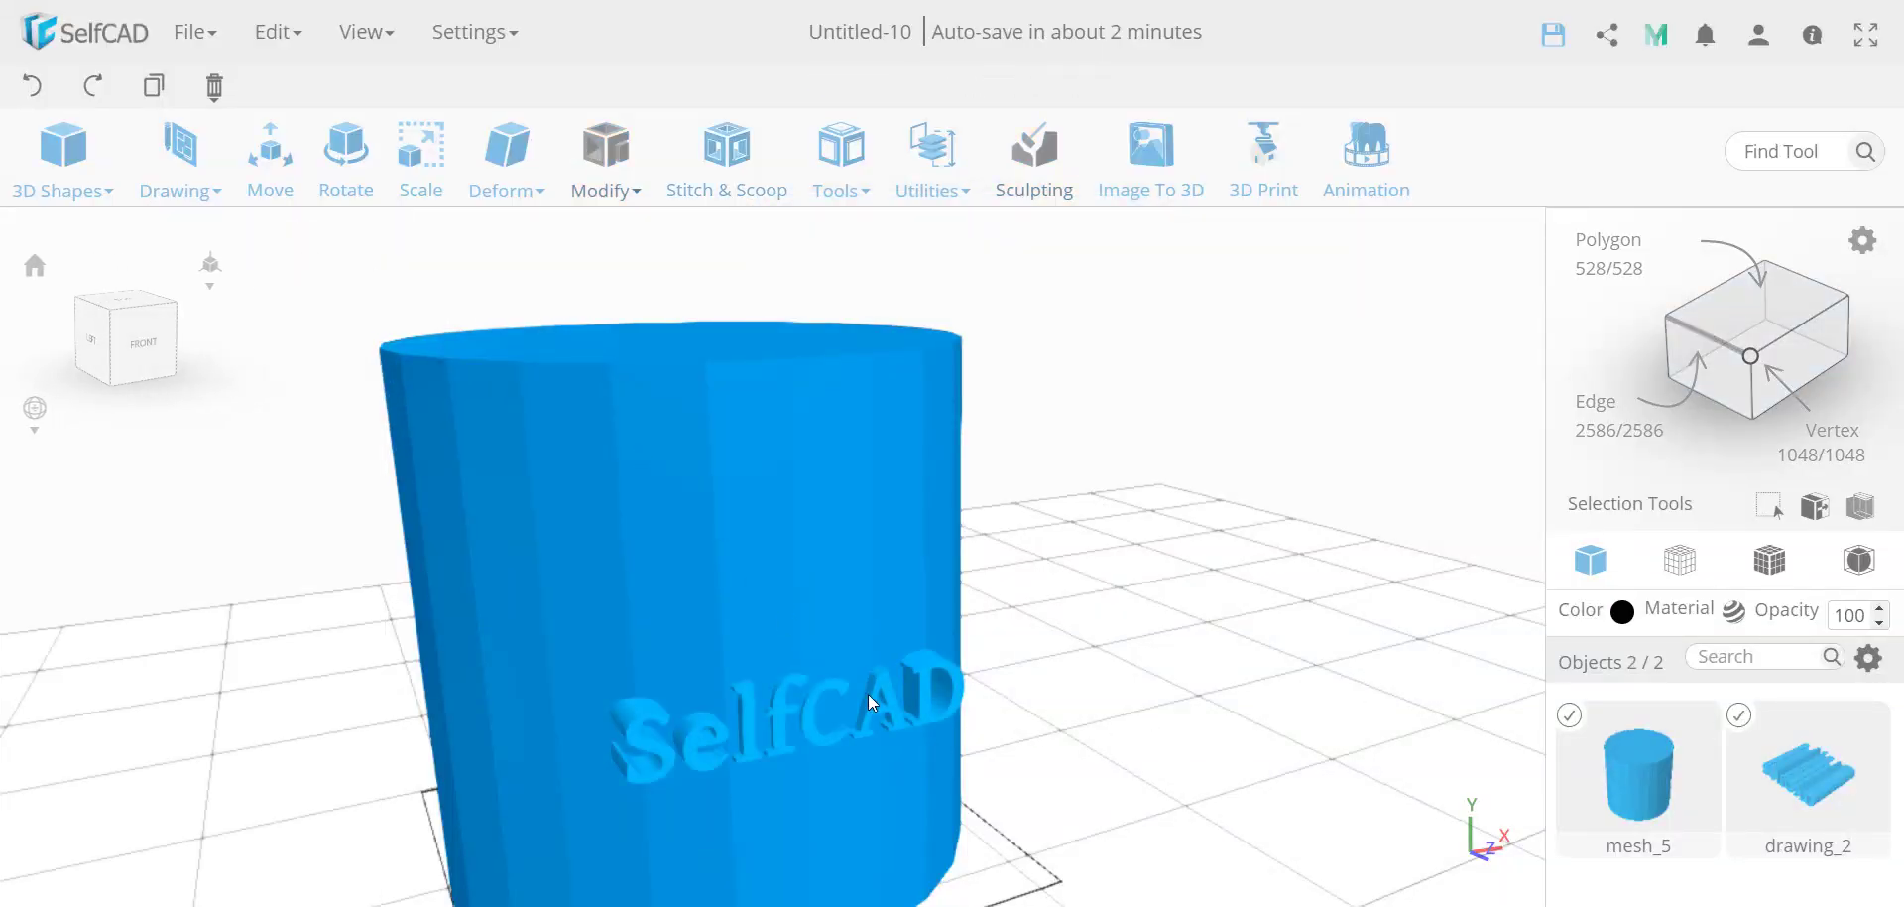
click(728, 163)
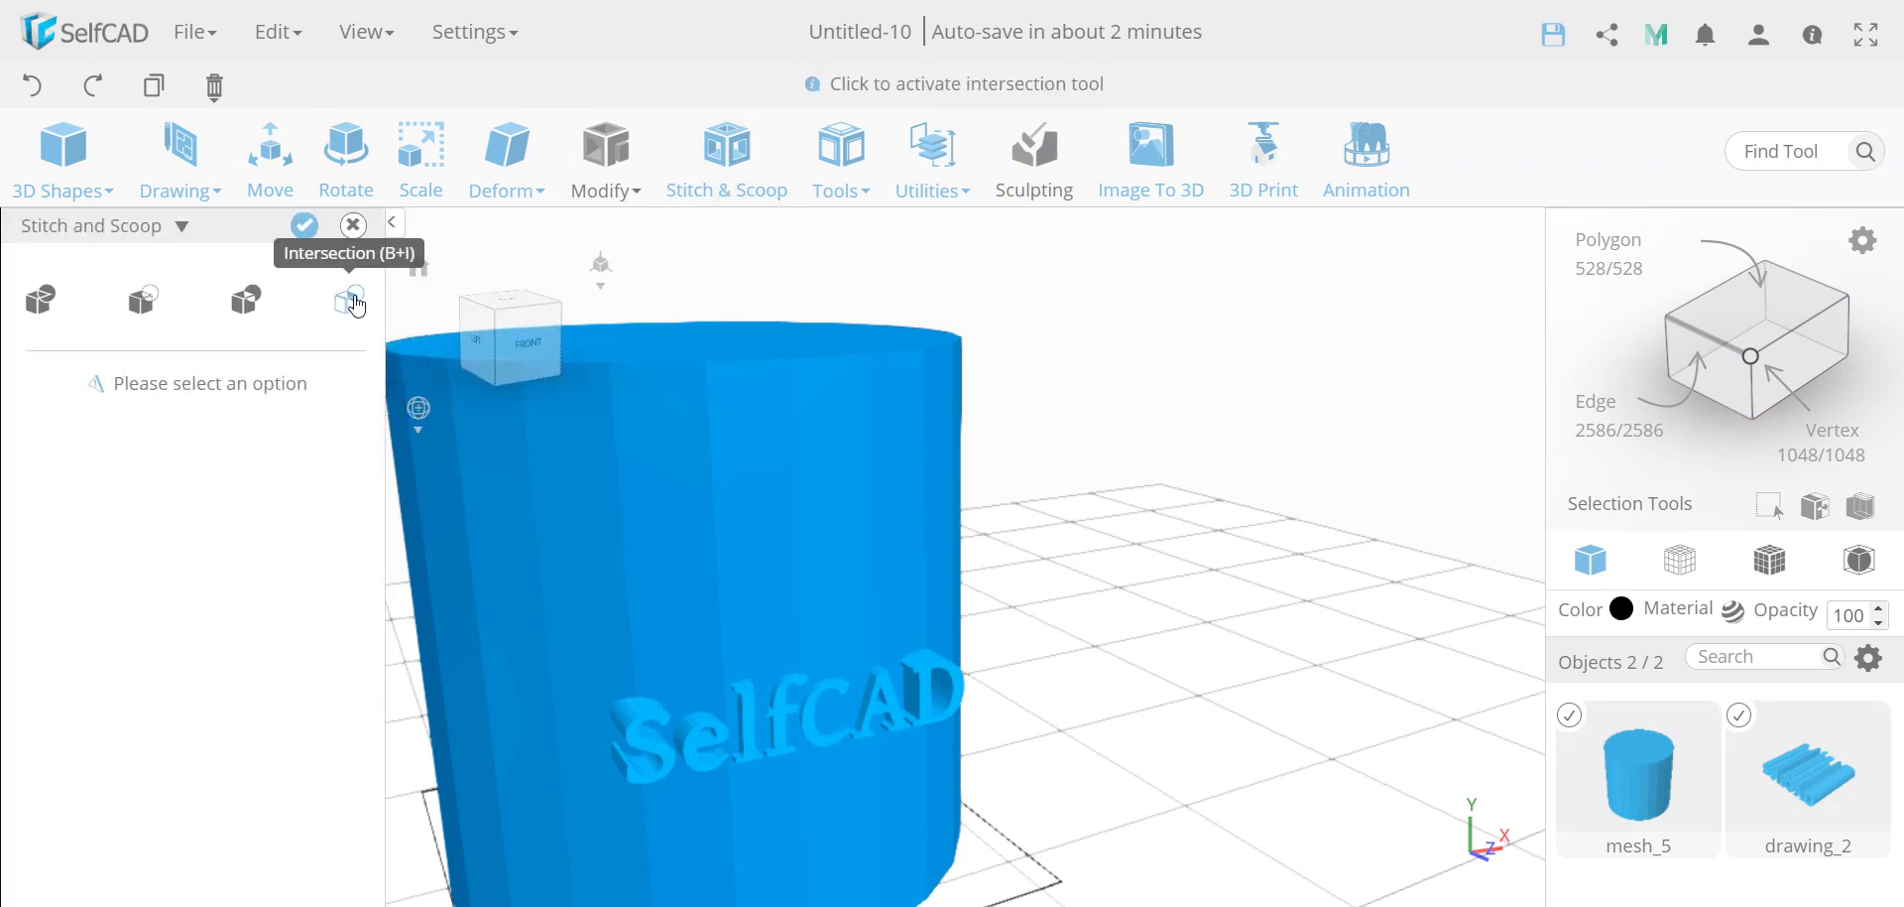
click(352, 300)
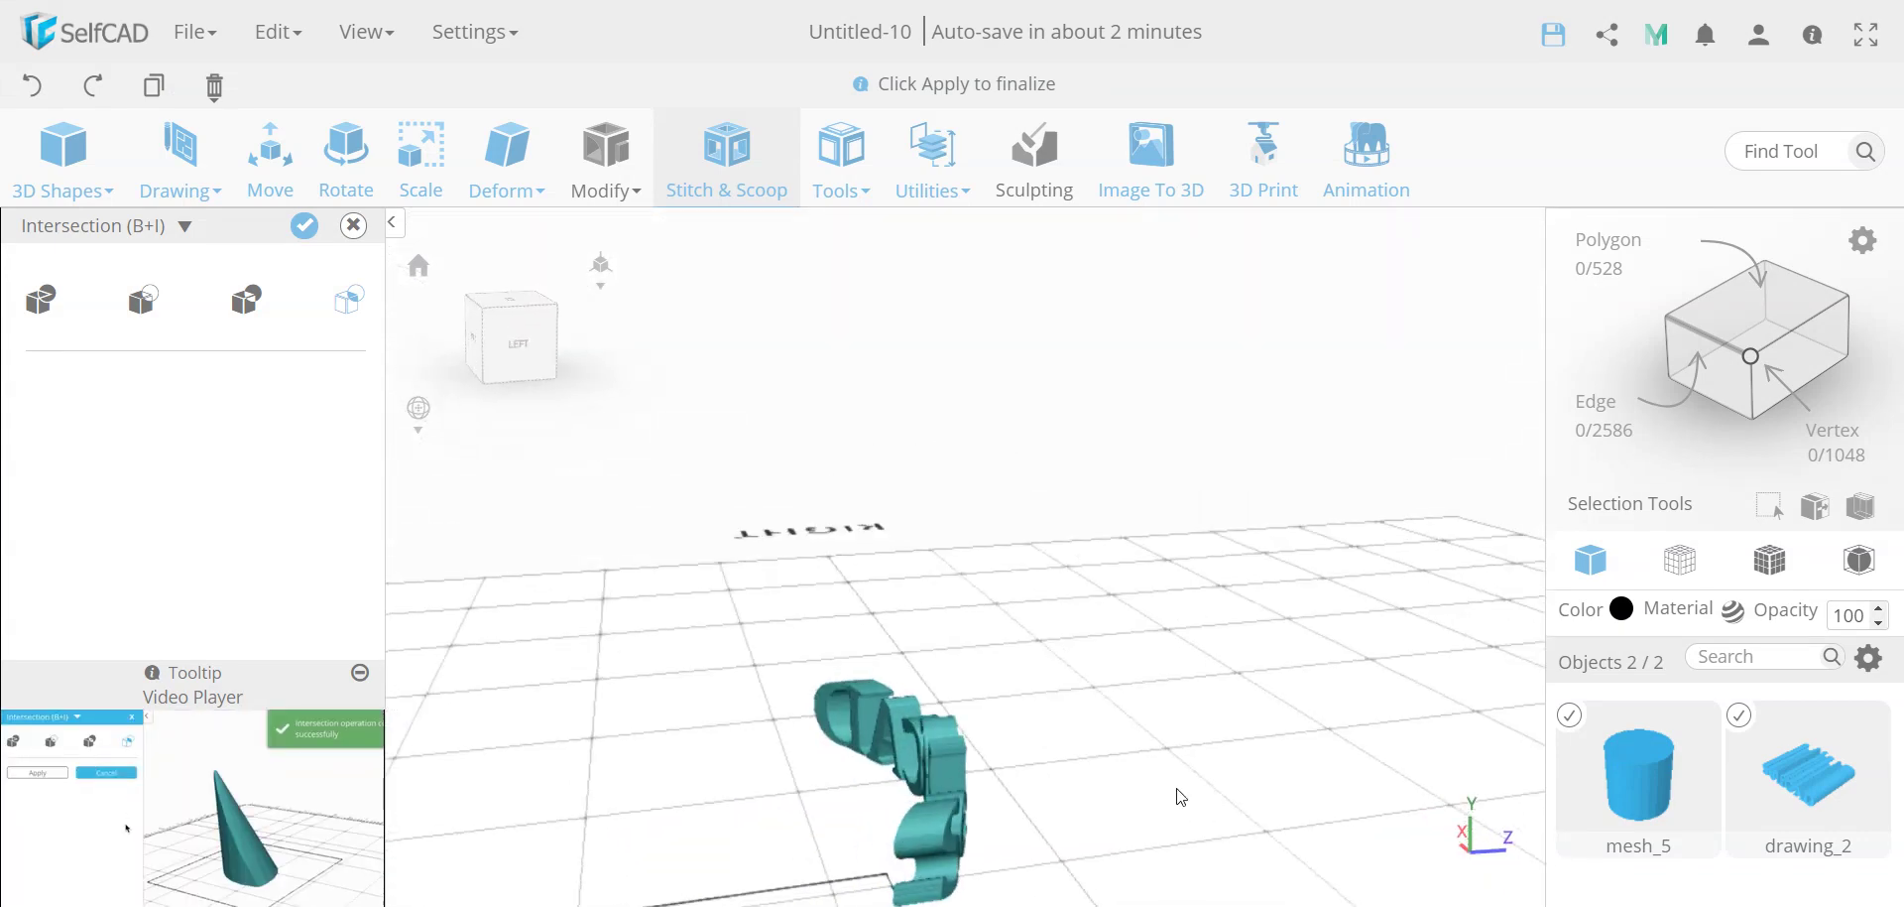
click(304, 226)
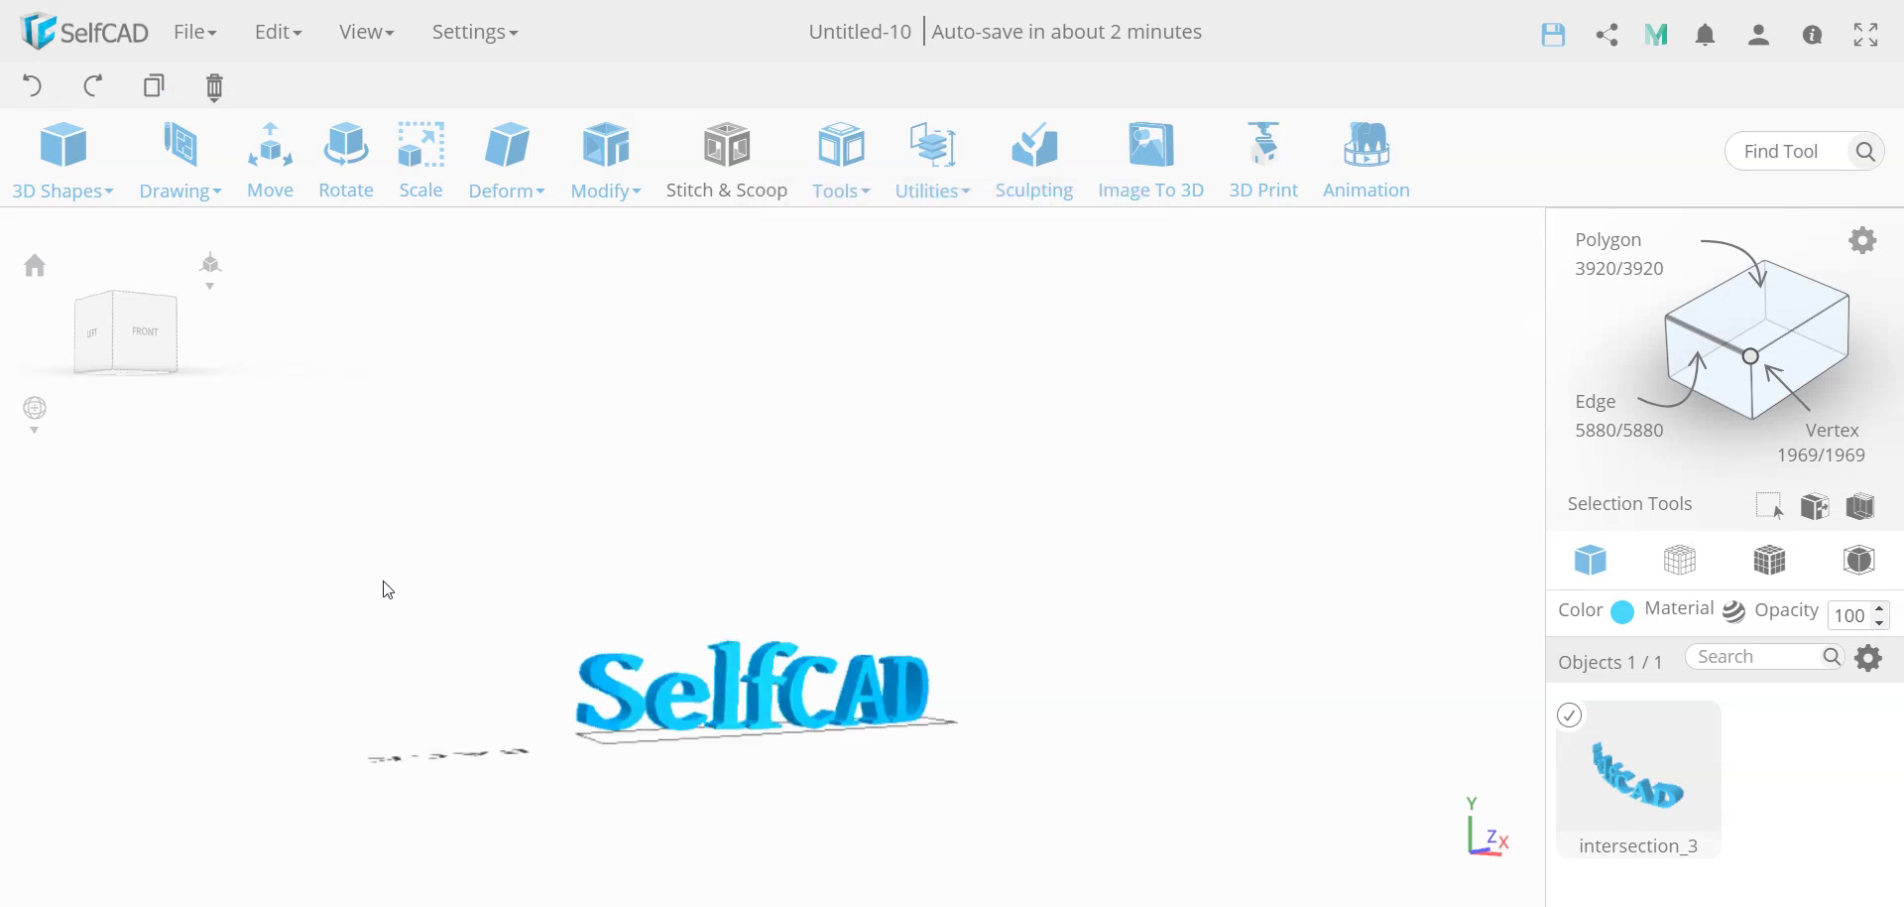
Drop a new Cylinder, mesh_6, over the curved lettering, then deselect and zoom out
click(64, 151)
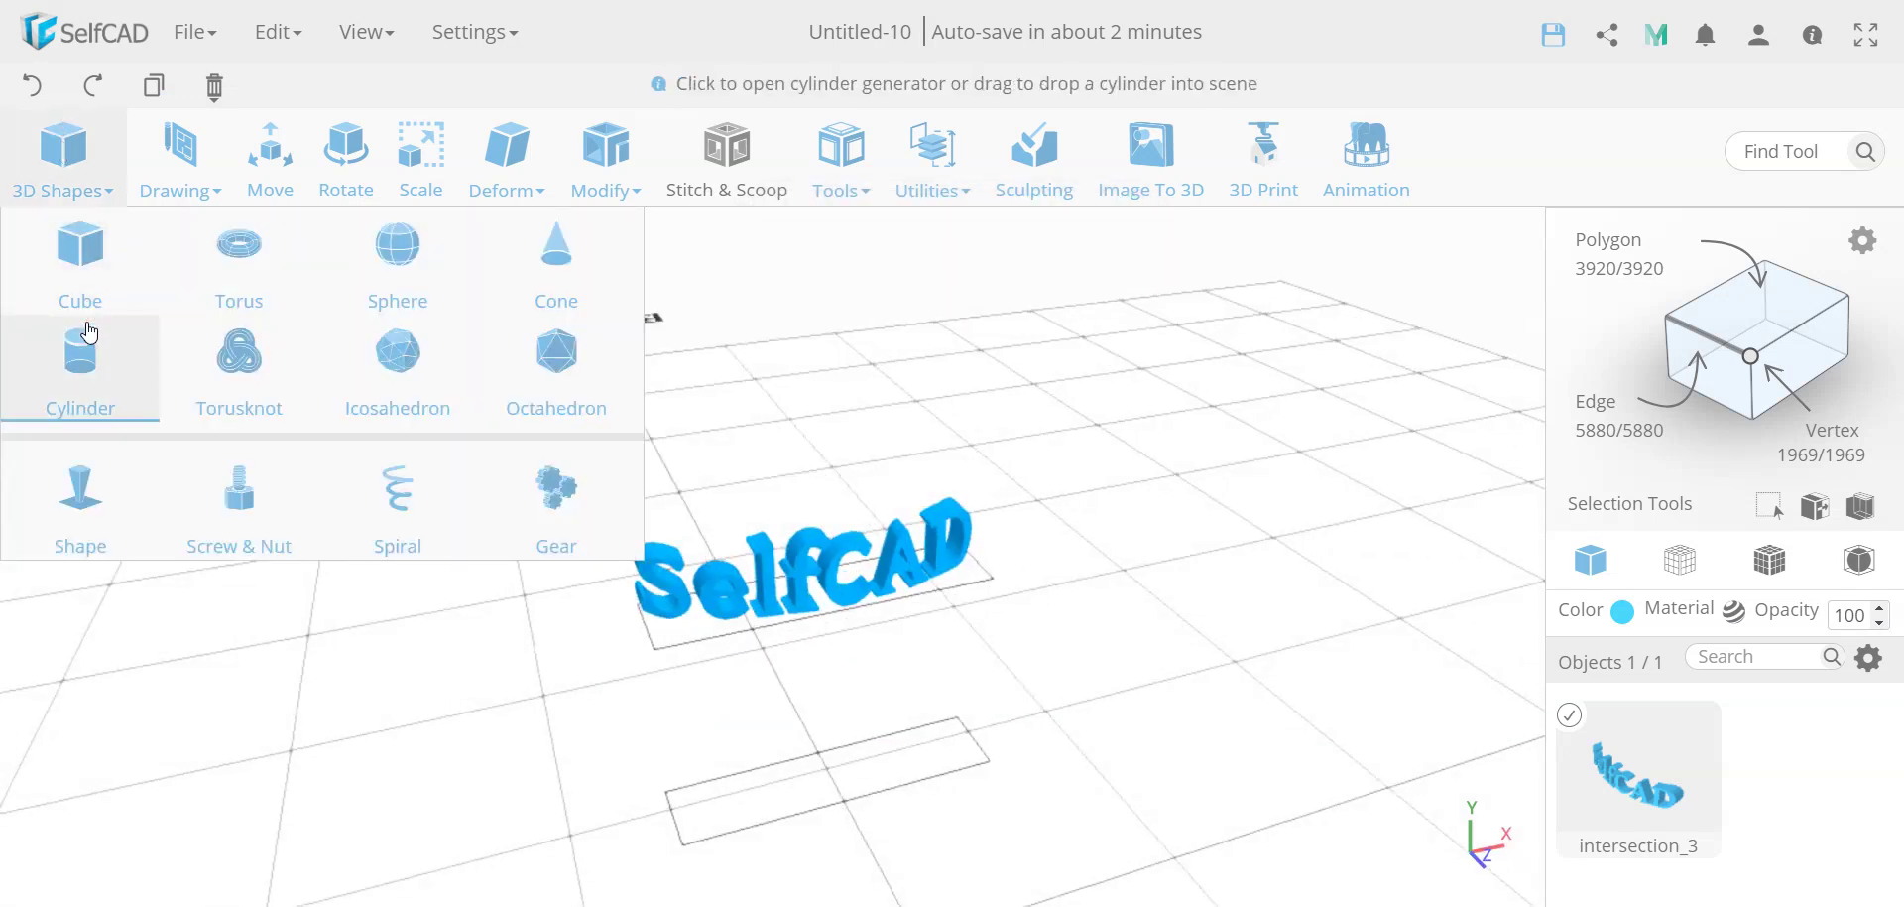
drag(89, 366, 794, 657)
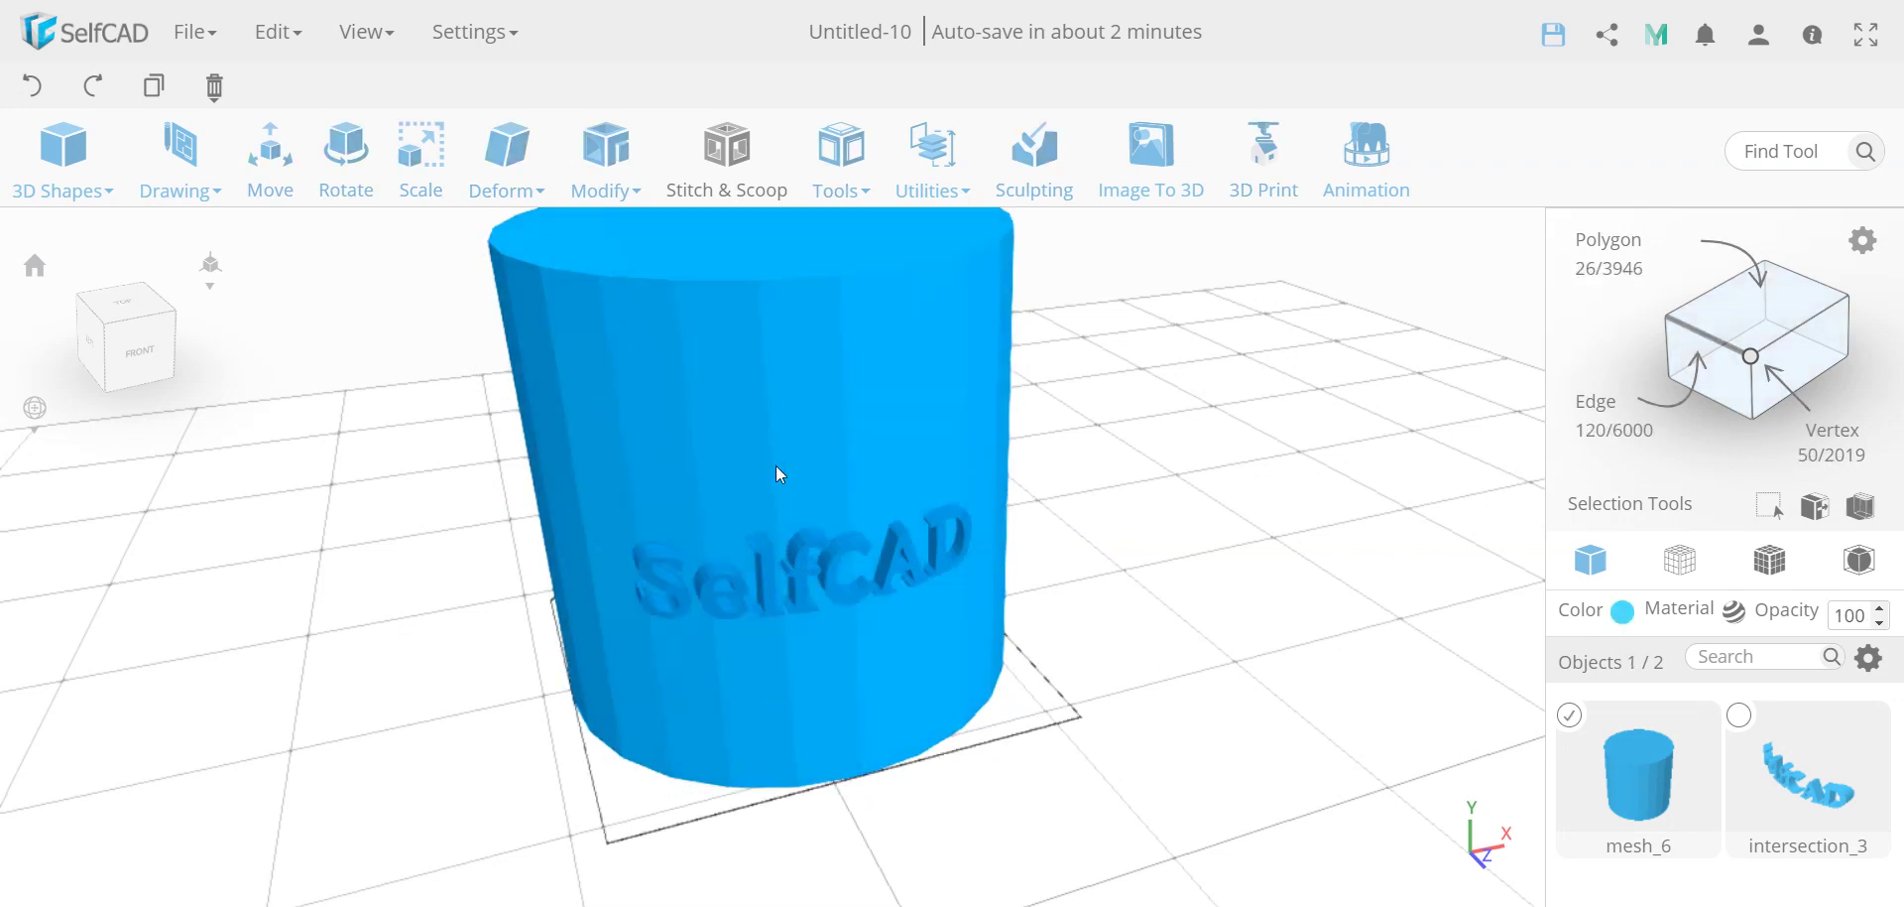
click(776, 474)
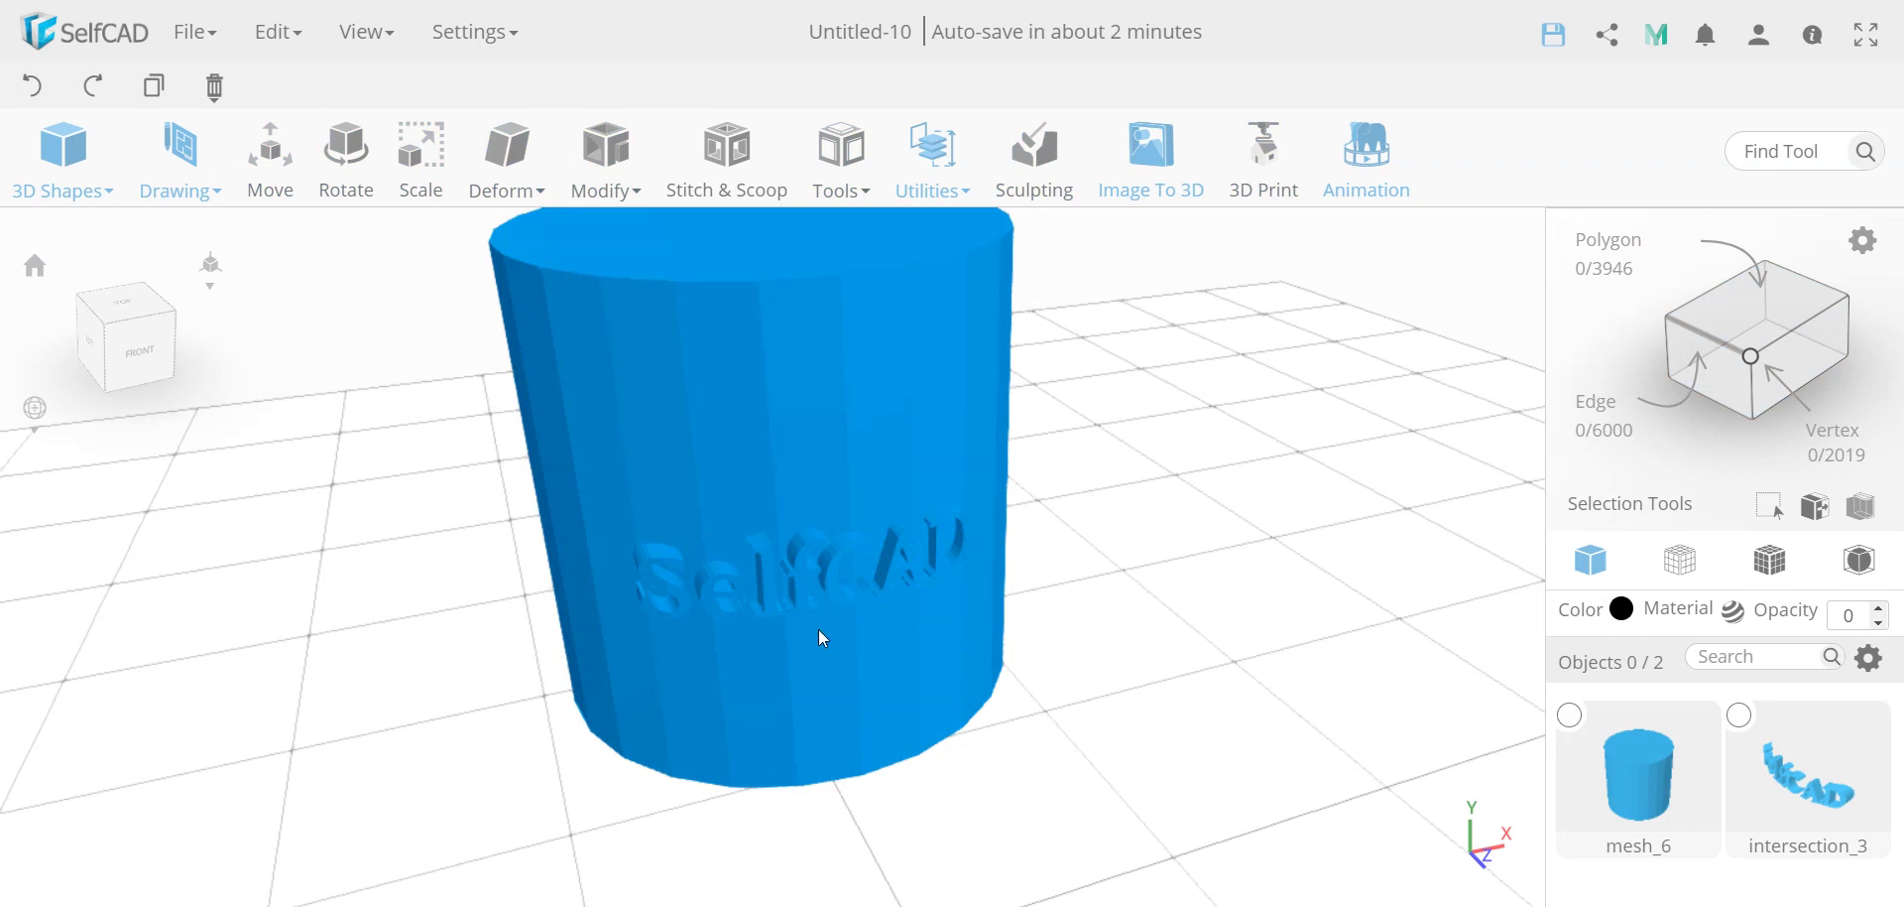
scroll(930, 544, down, 3)
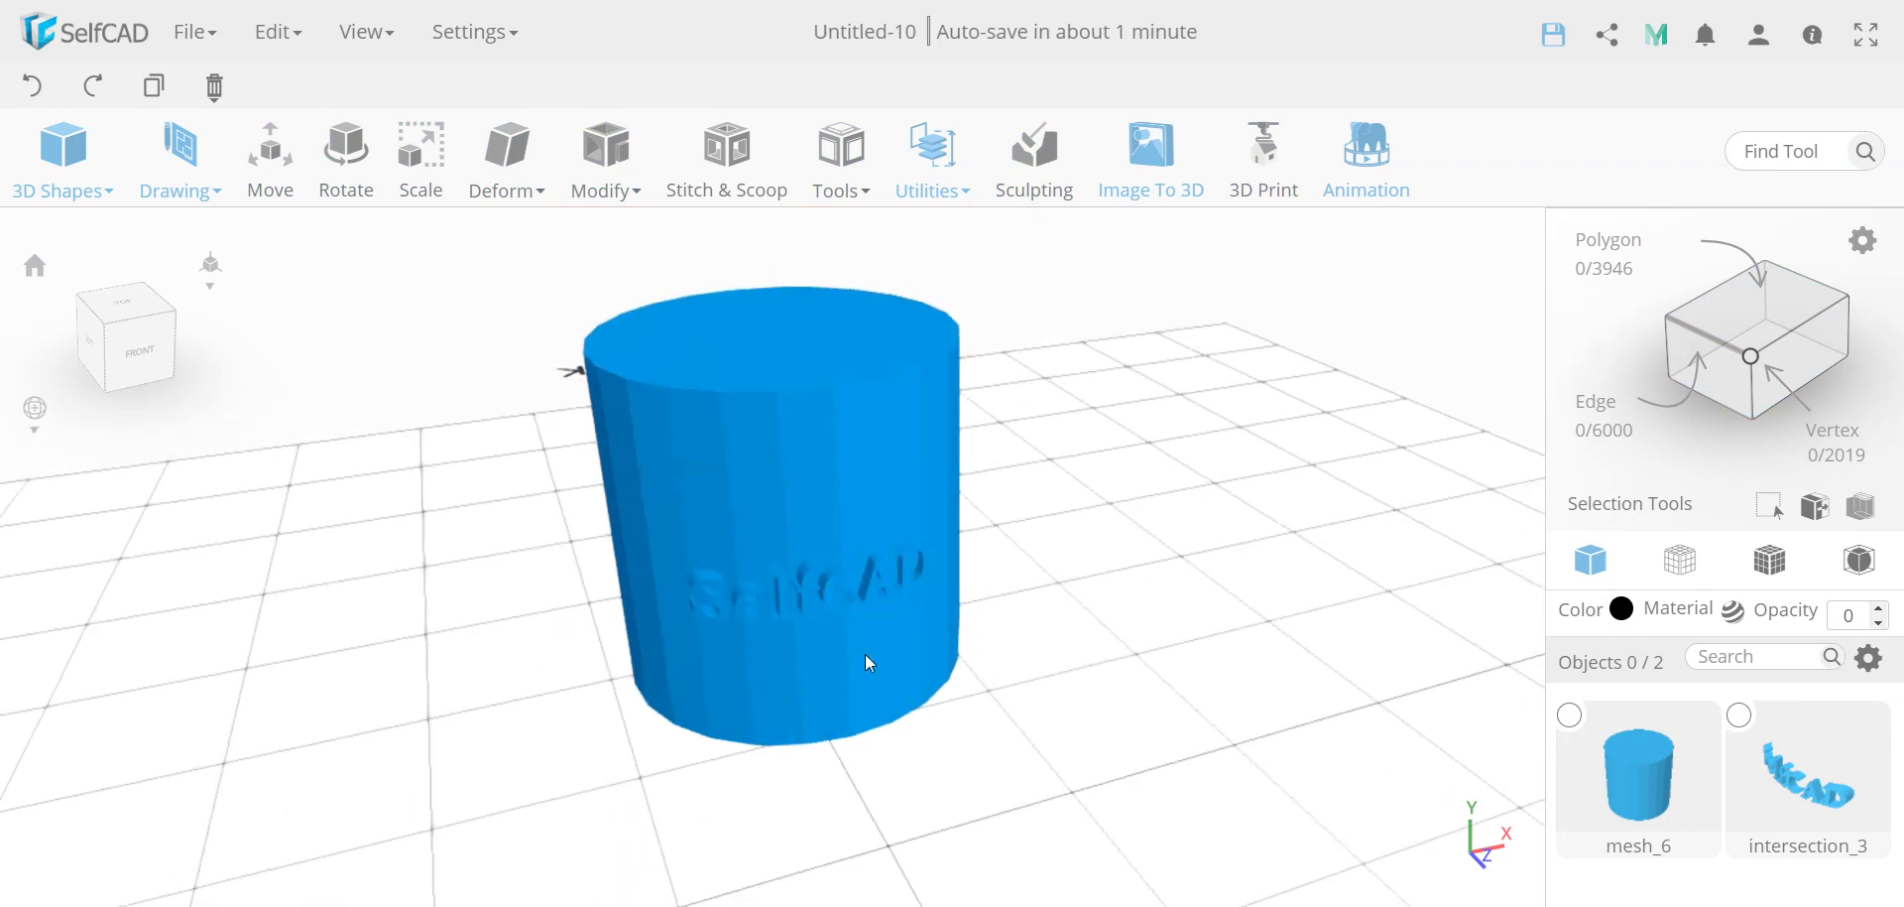
Select intersection_3 and mesh_6 and preview their Union as one teal solid
click(833, 597)
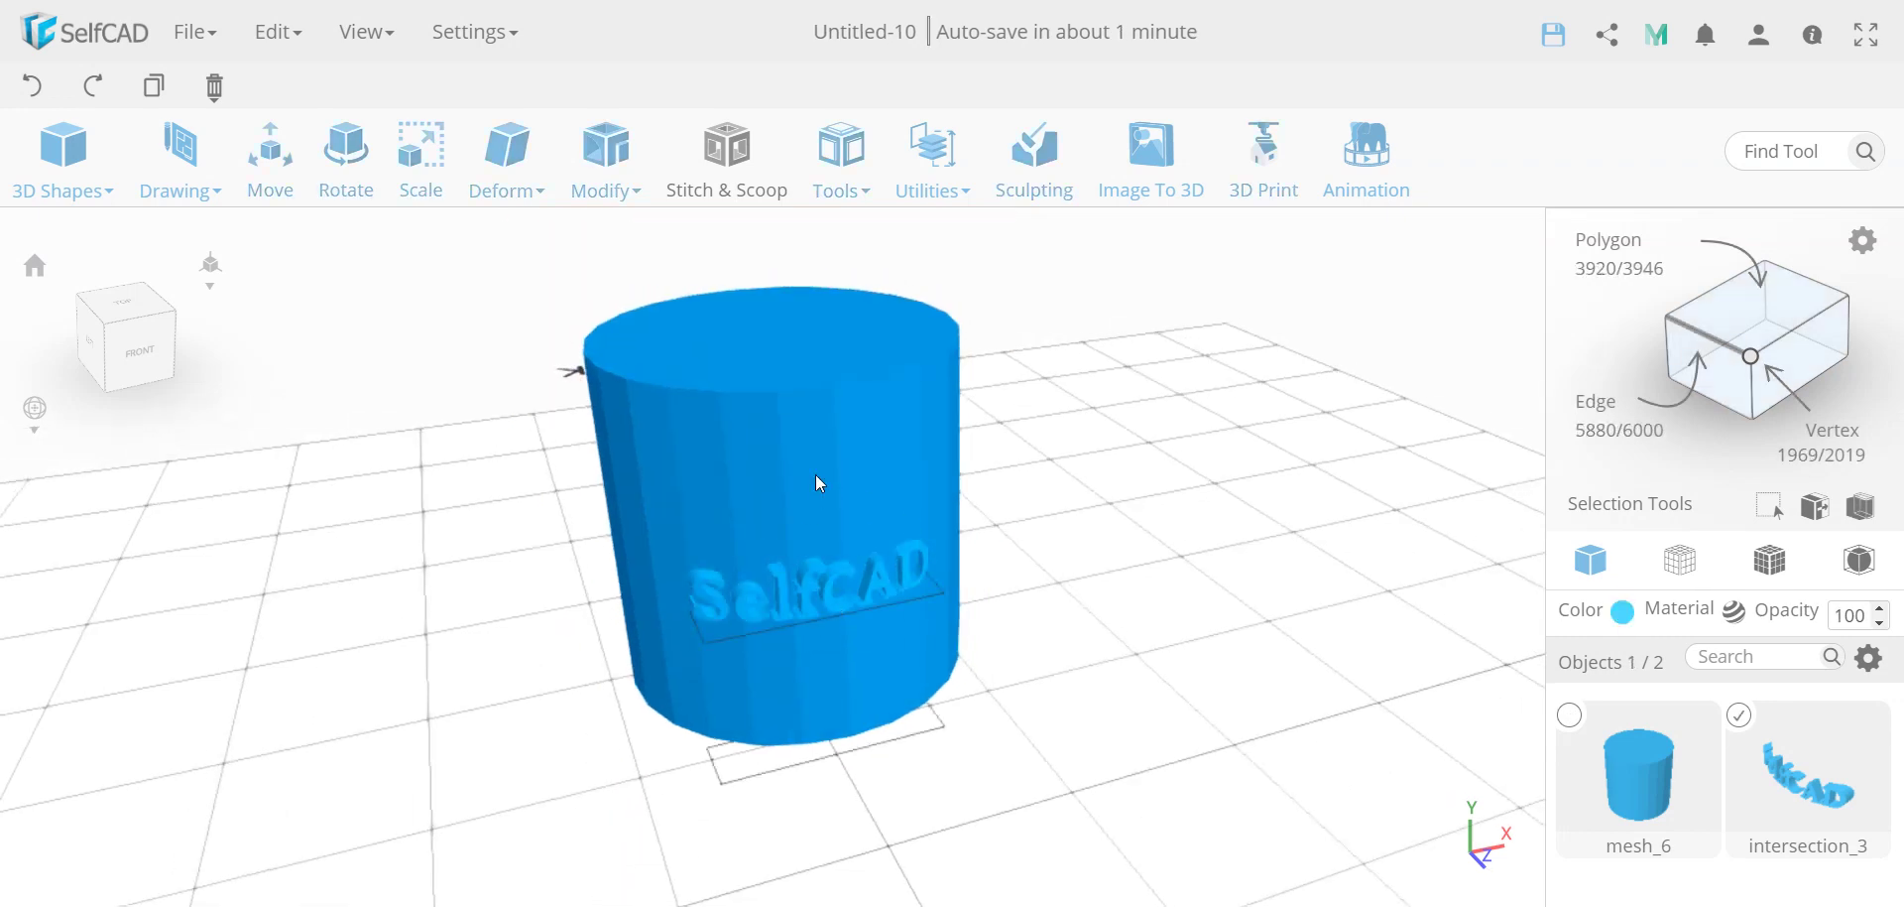
shift+click(815, 474)
click(727, 169)
click(41, 299)
drag(1140, 595, 936, 548)
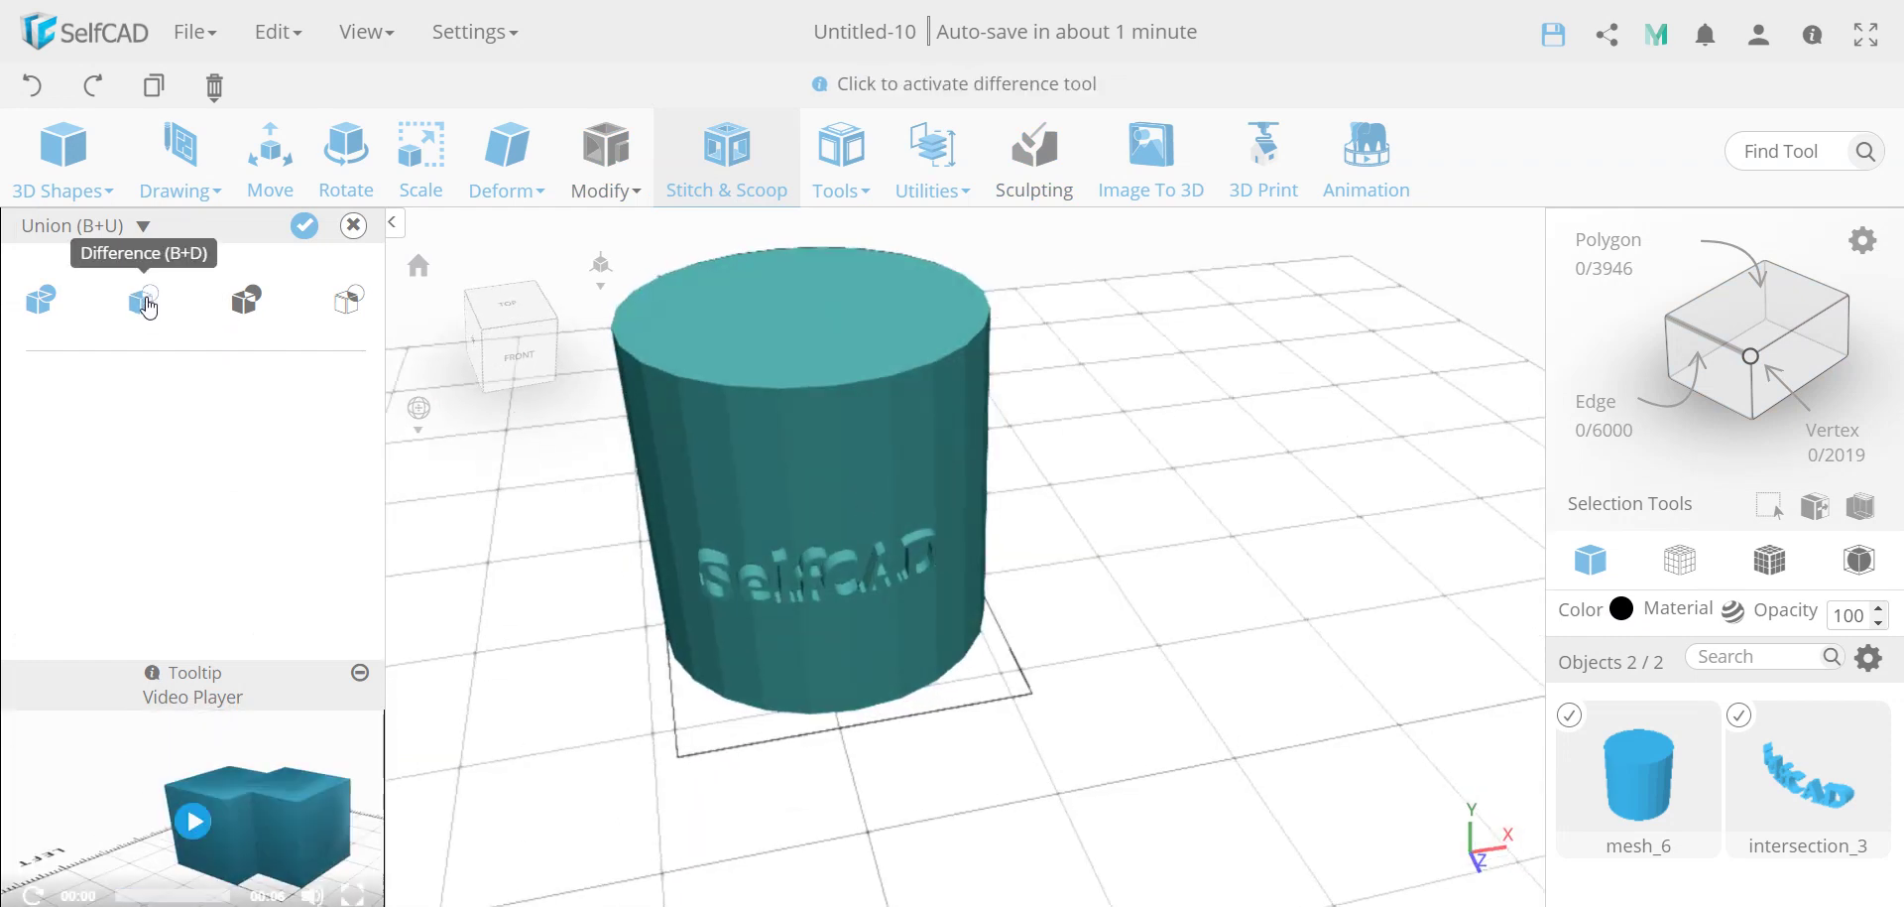